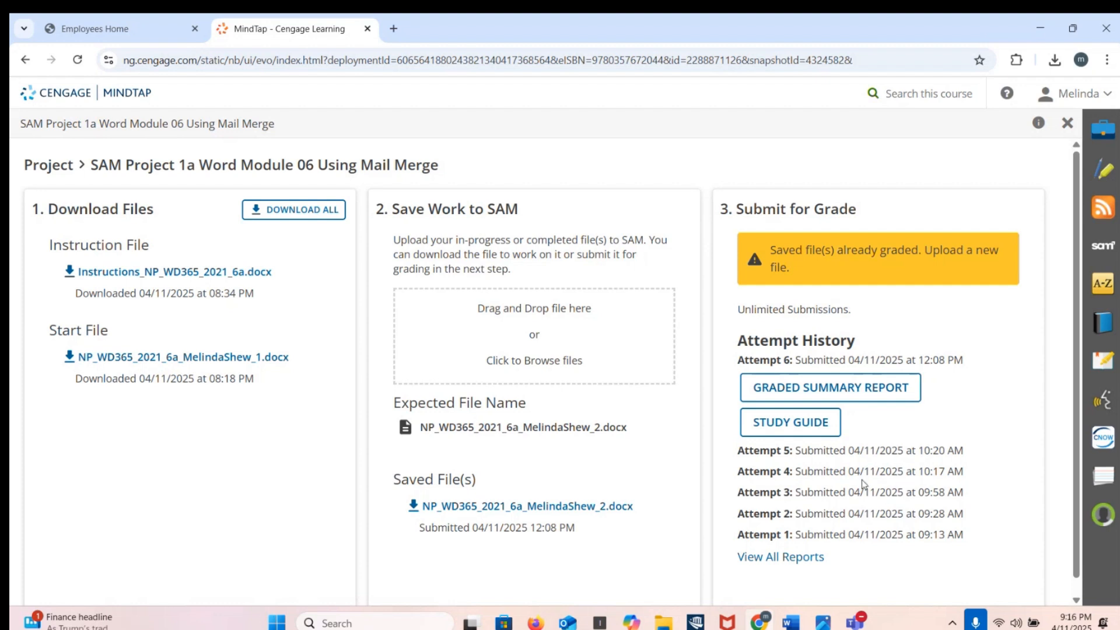
Step: Share the Instructions window and scroll up to page 1's Getting Started and Project Steps
mouse_move(791, 622)
mouse_move(736, 541)
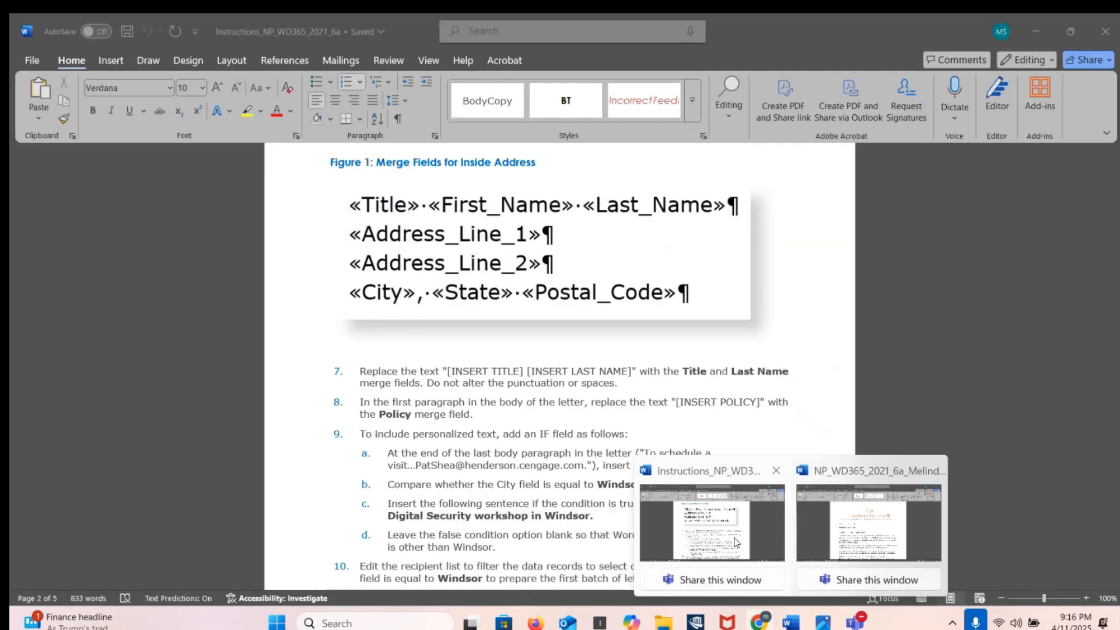
click(732, 581)
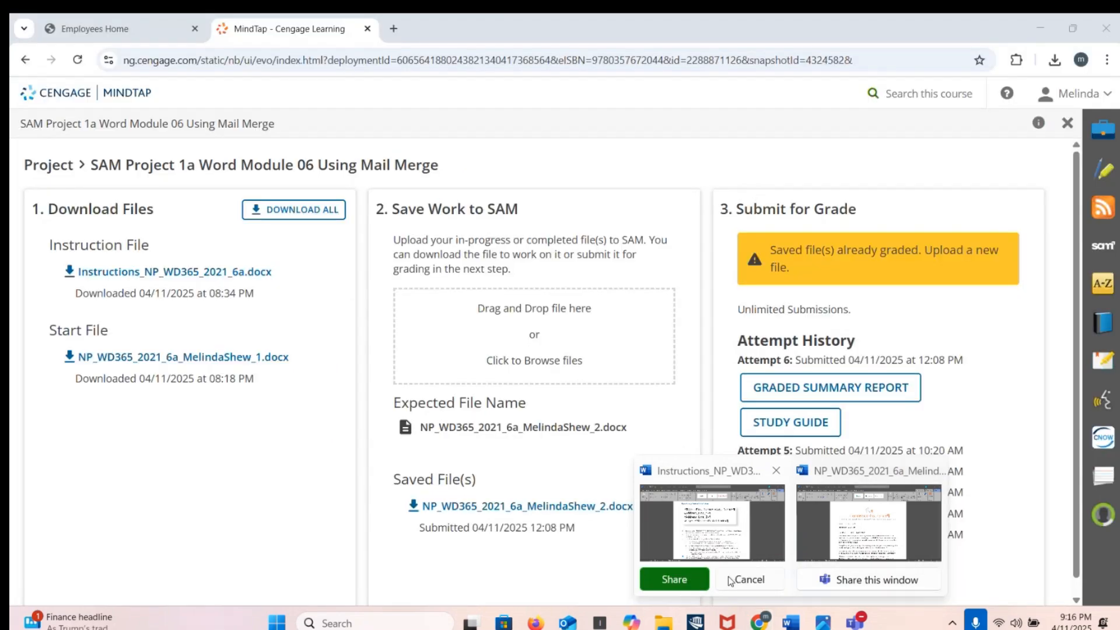
click(671, 578)
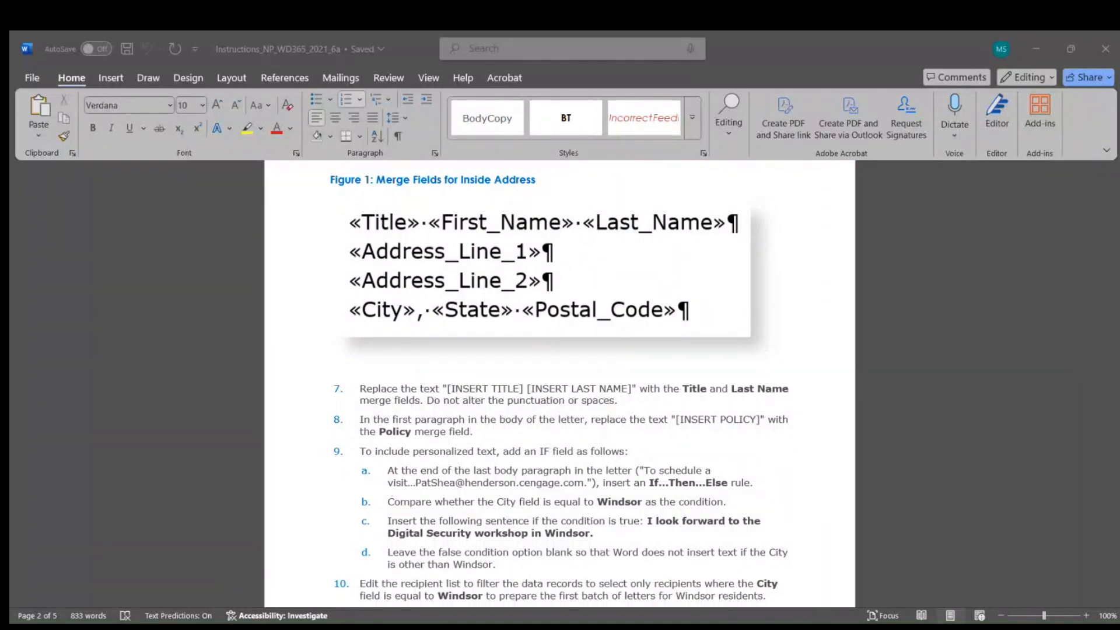
scroll(663, 495, up, 10)
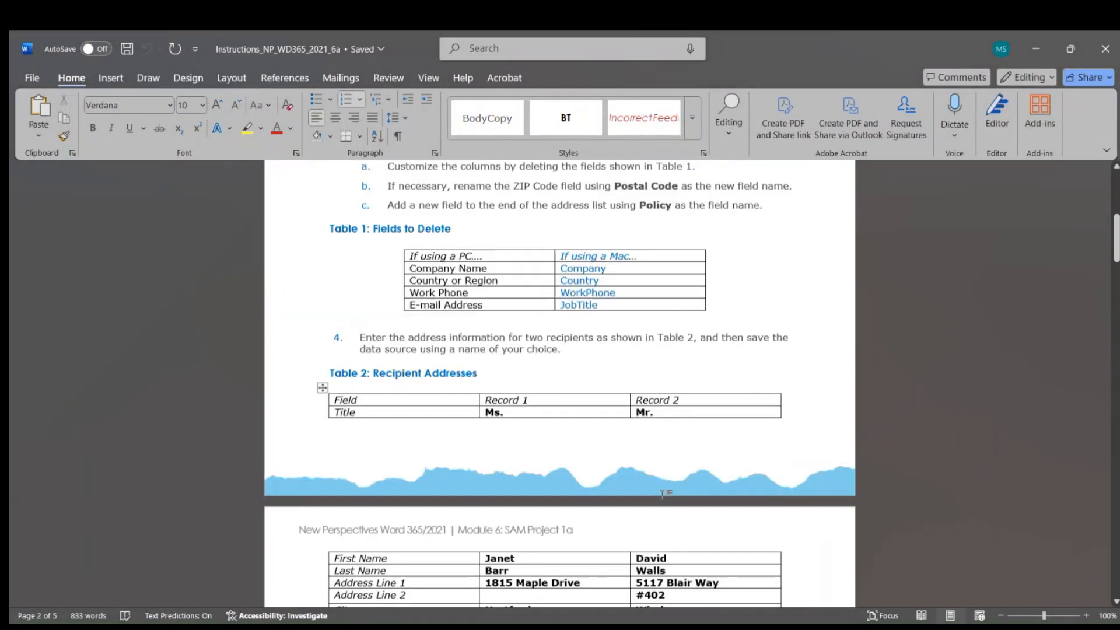
scroll(662, 495, up, 10)
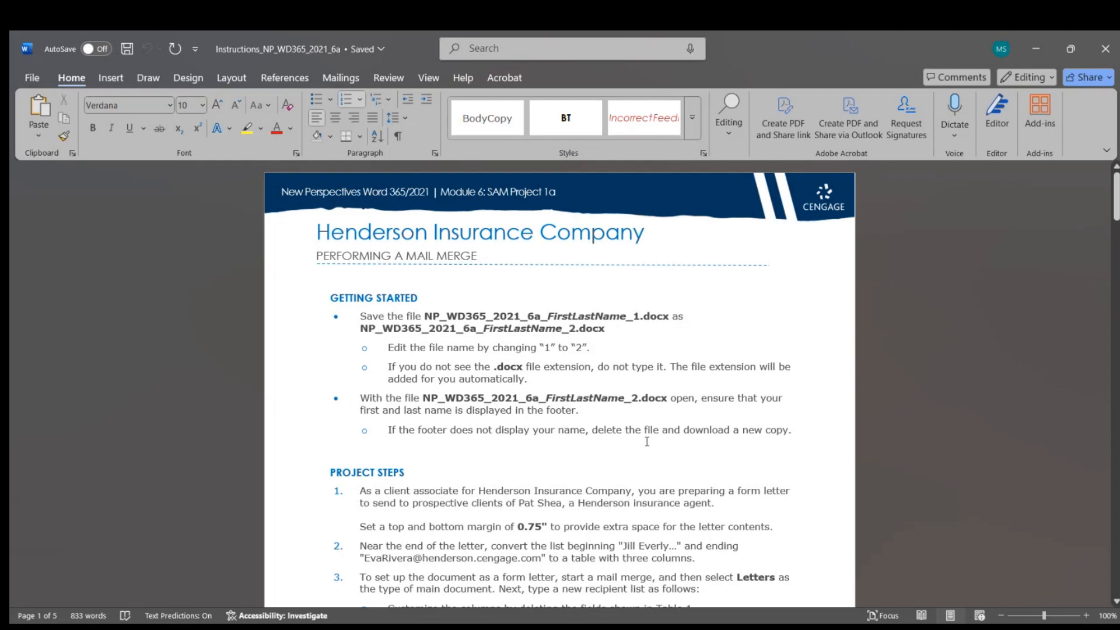
scroll(647, 441, down, 5)
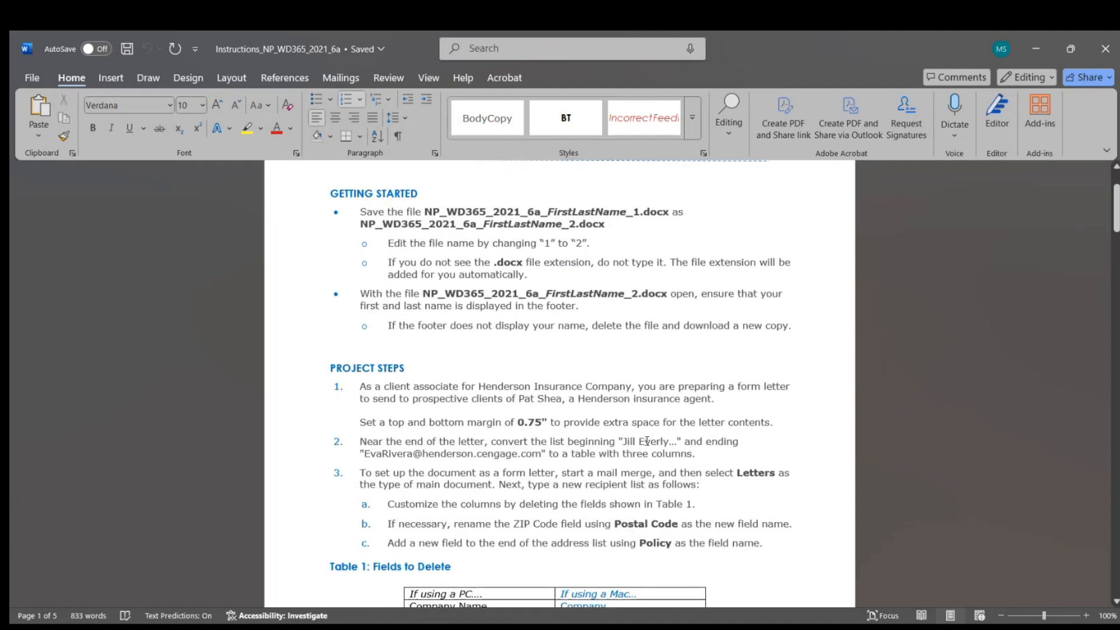
scroll(646, 444, up, 1)
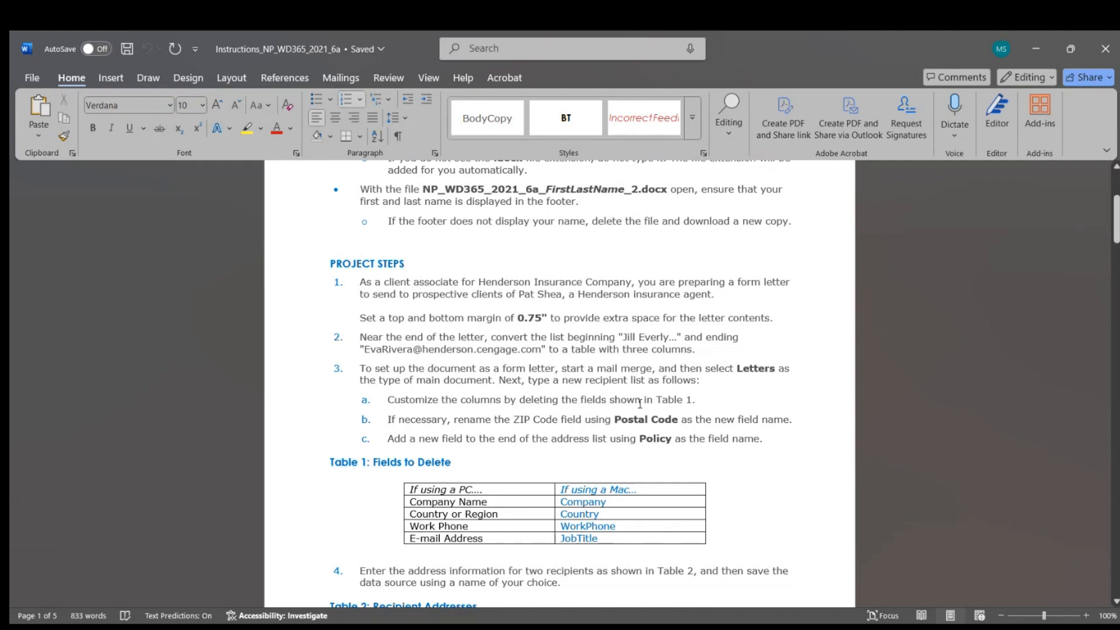
Step: Review the project steps, then switch to the NP_WD365_2021_6a_2 Henderson Insurance form letter
scroll(640, 404, down, 10)
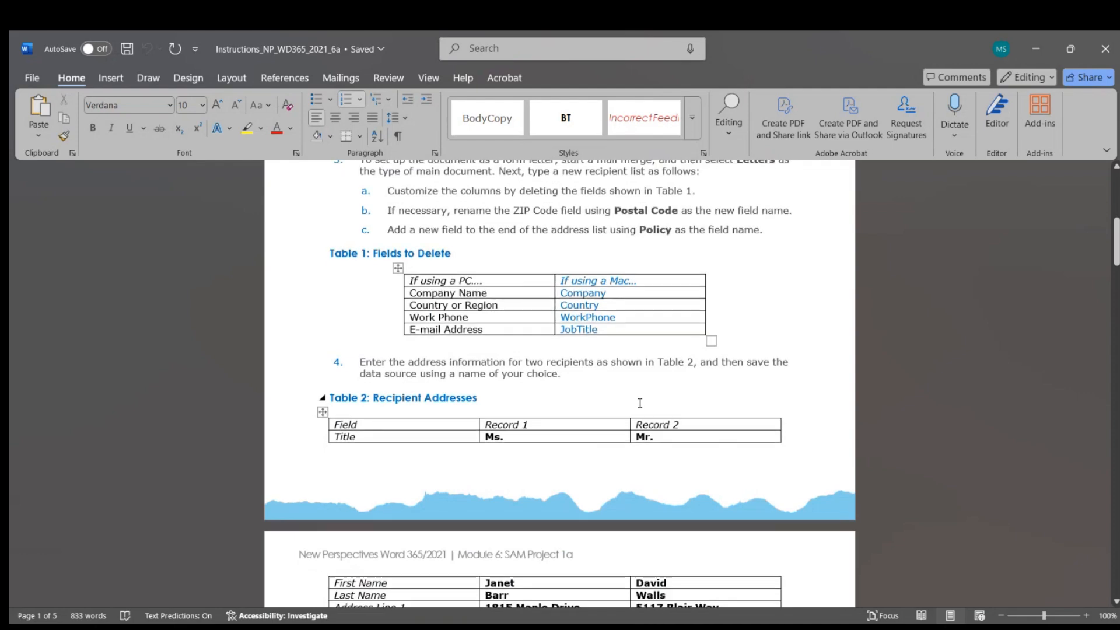
scroll(639, 404, down, 5)
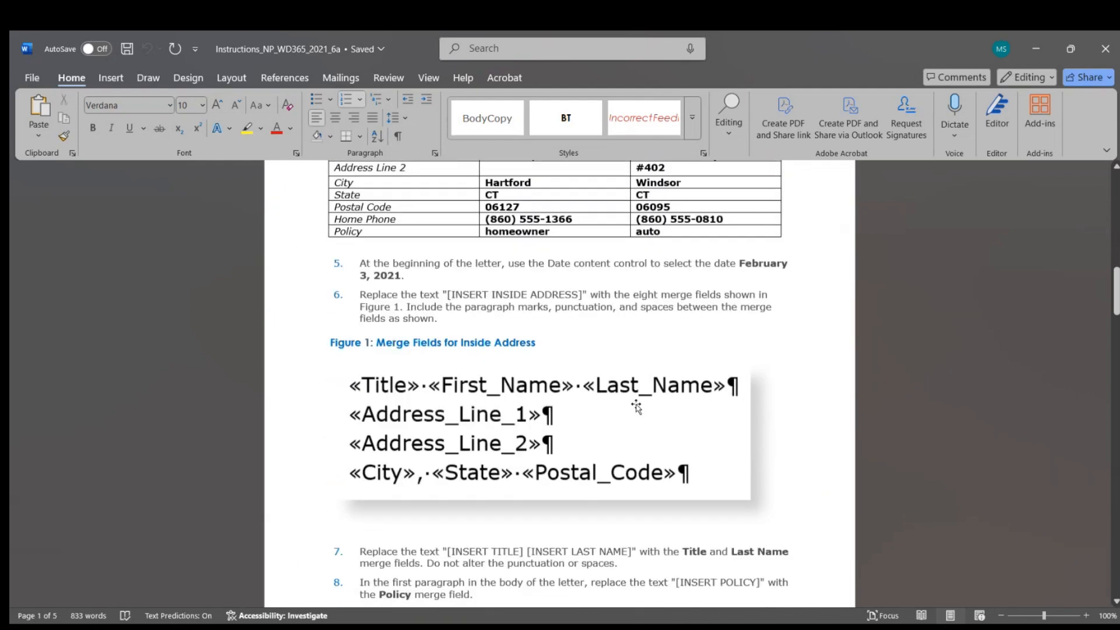
scroll(633, 405, up, 4)
scroll(634, 404, up, 8)
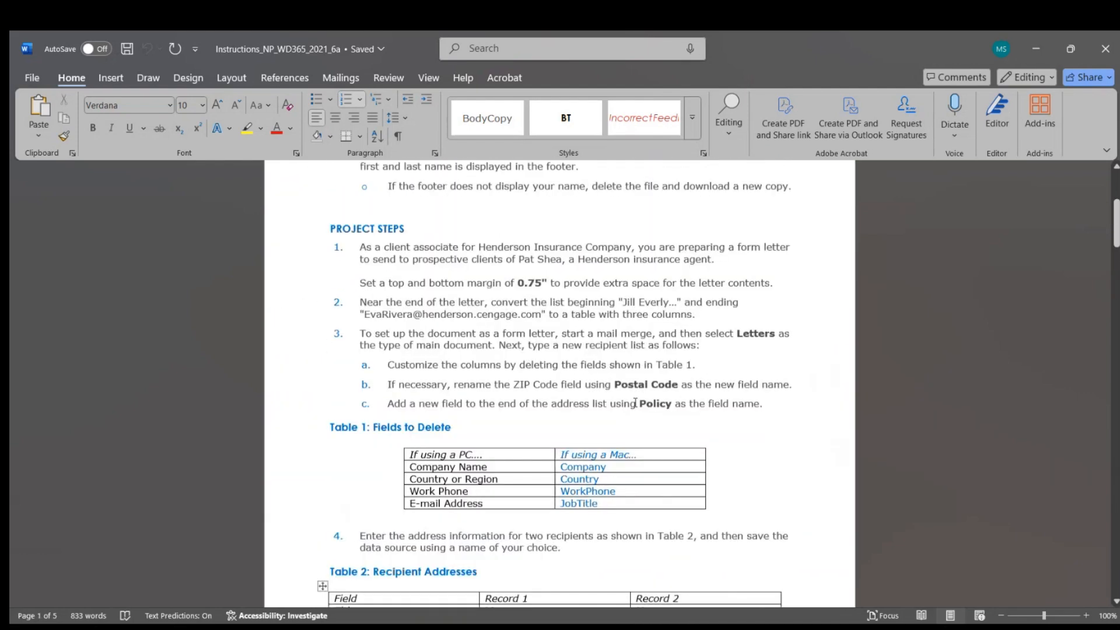
scroll(635, 404, down, 9)
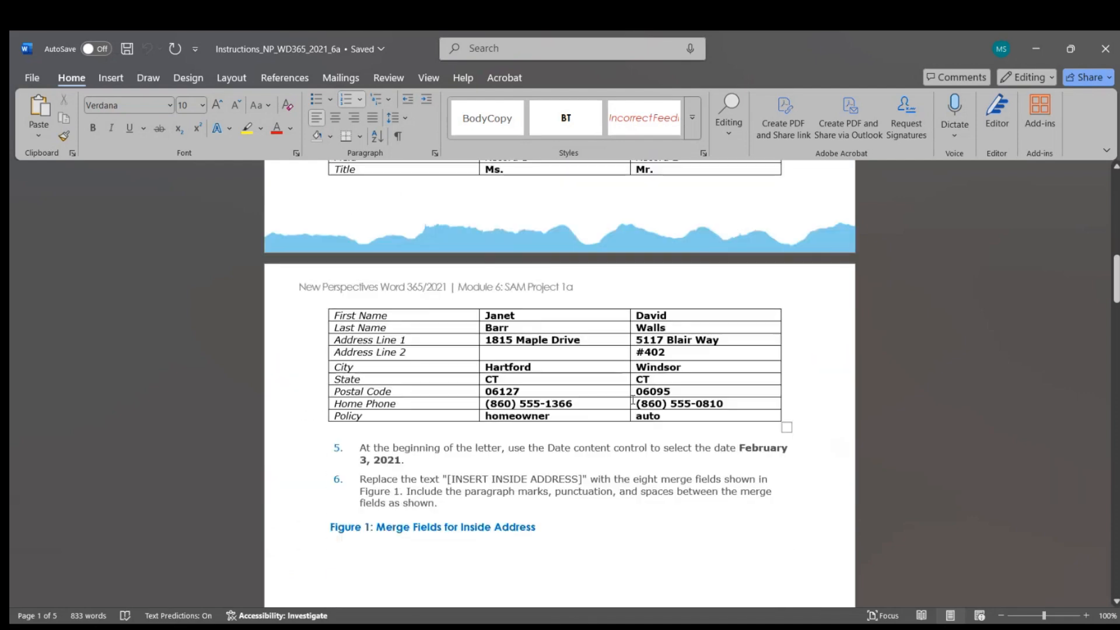
scroll(632, 400, up, 10)
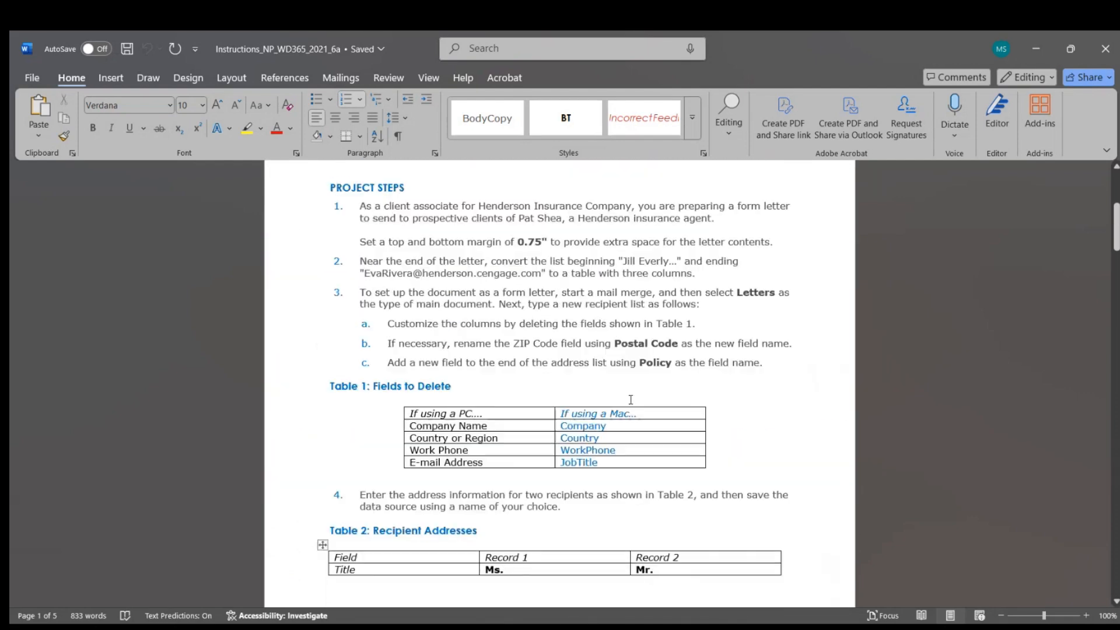
scroll(631, 400, up, 3)
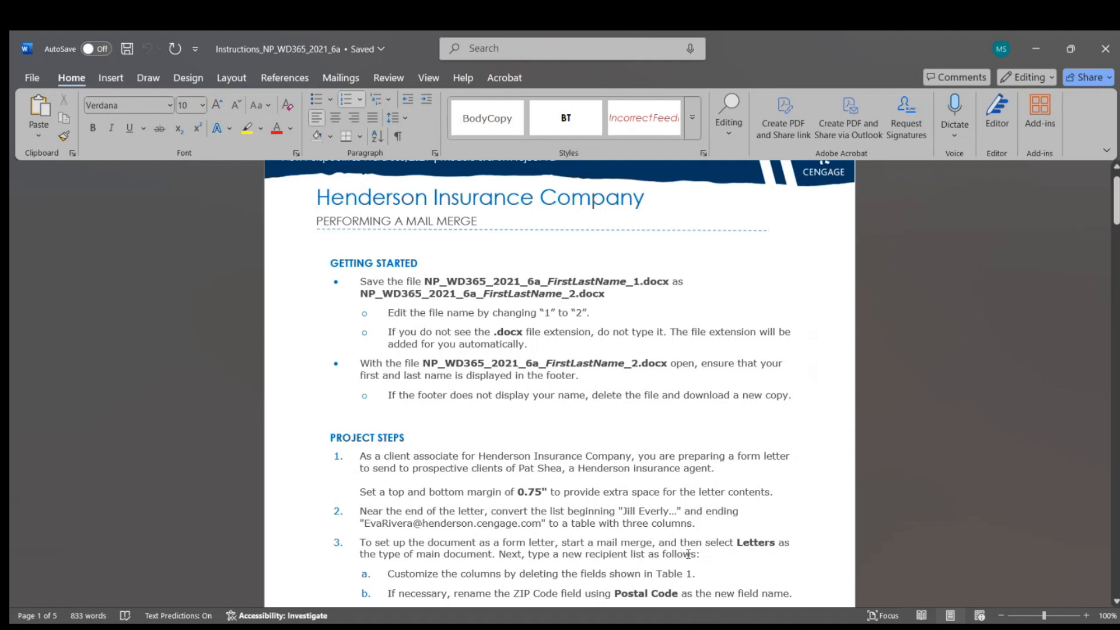
key(alt+Tab)
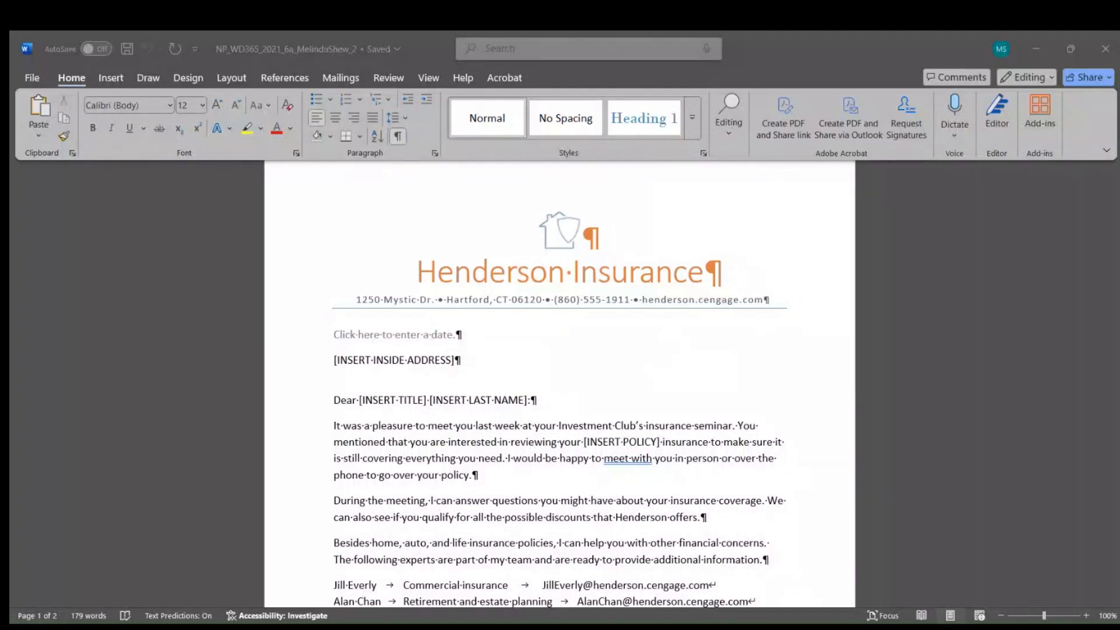
Step: Set the letter's top and bottom margins to 0.75 inches through Custom Margins
click(866, 534)
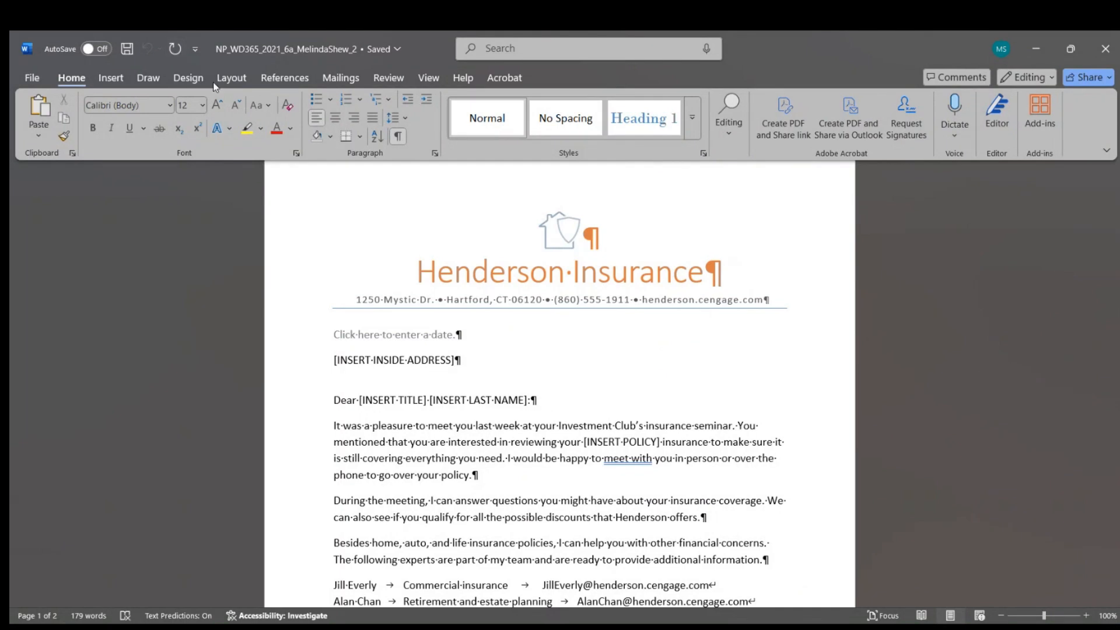
click(228, 79)
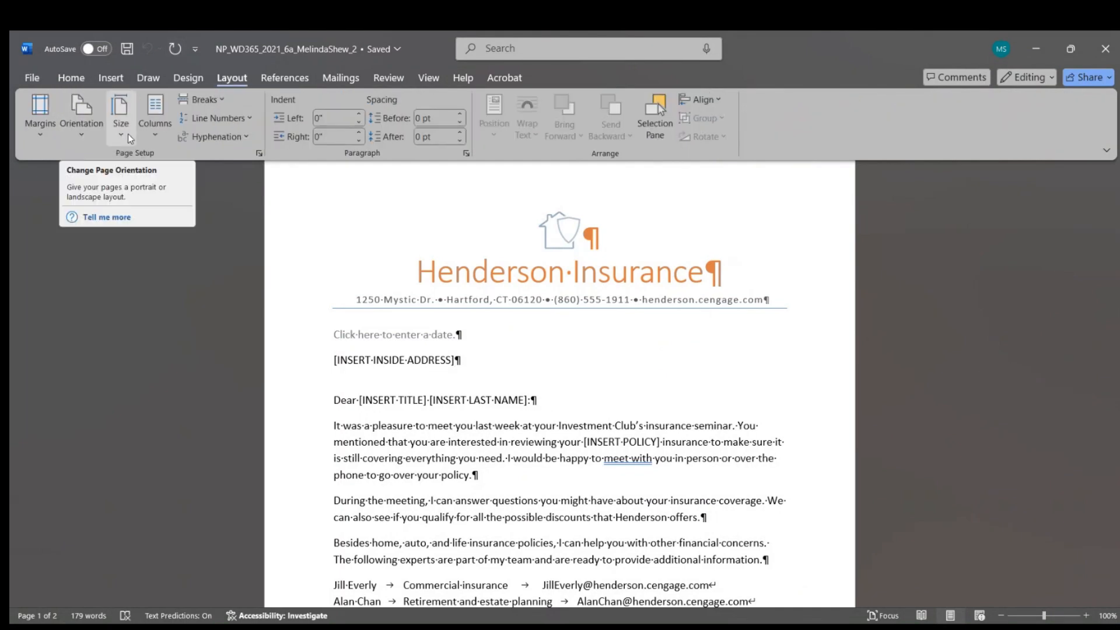
click(41, 135)
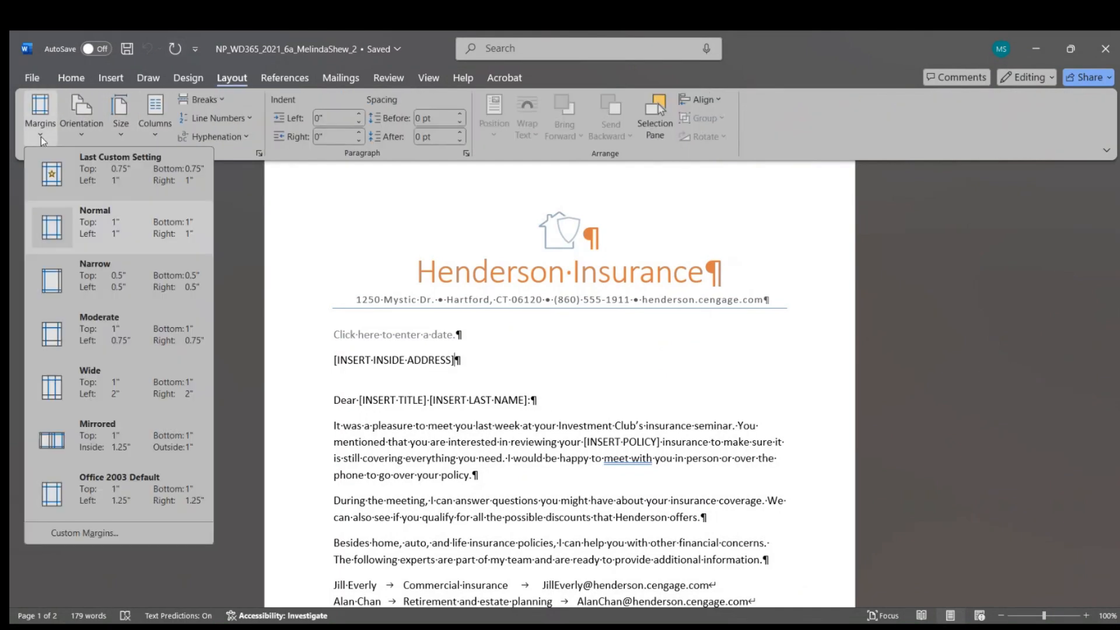
click(84, 533)
text(.75)
double_click(664, 184)
text(.75)
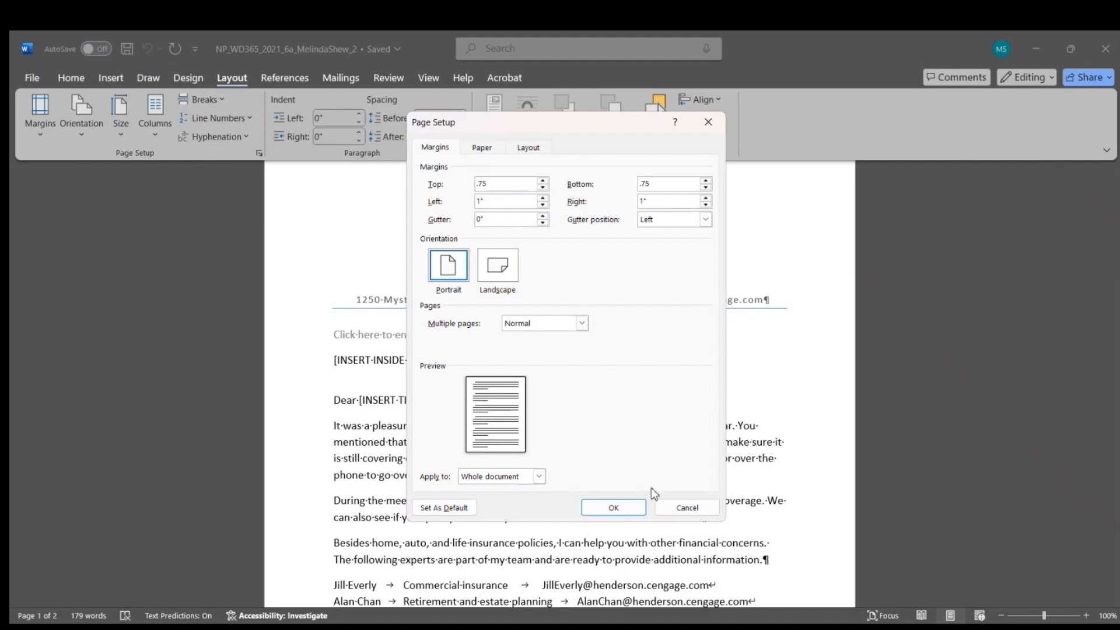
click(613, 505)
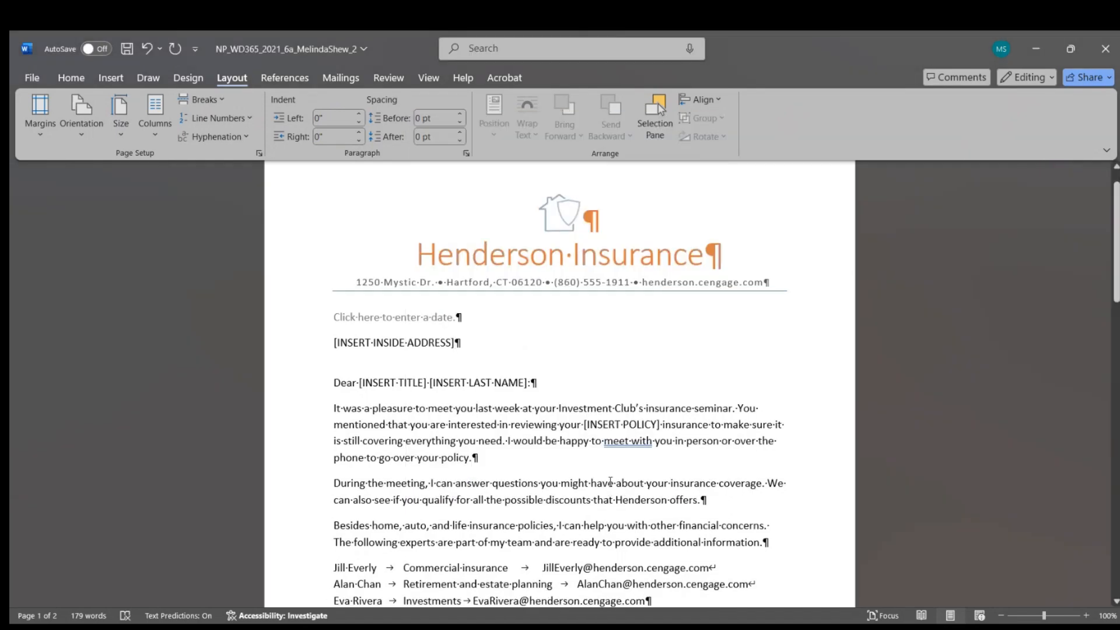
Step: Convert the three tab-separated expert contact lines into a three-column table
scroll(612, 474, down, 5)
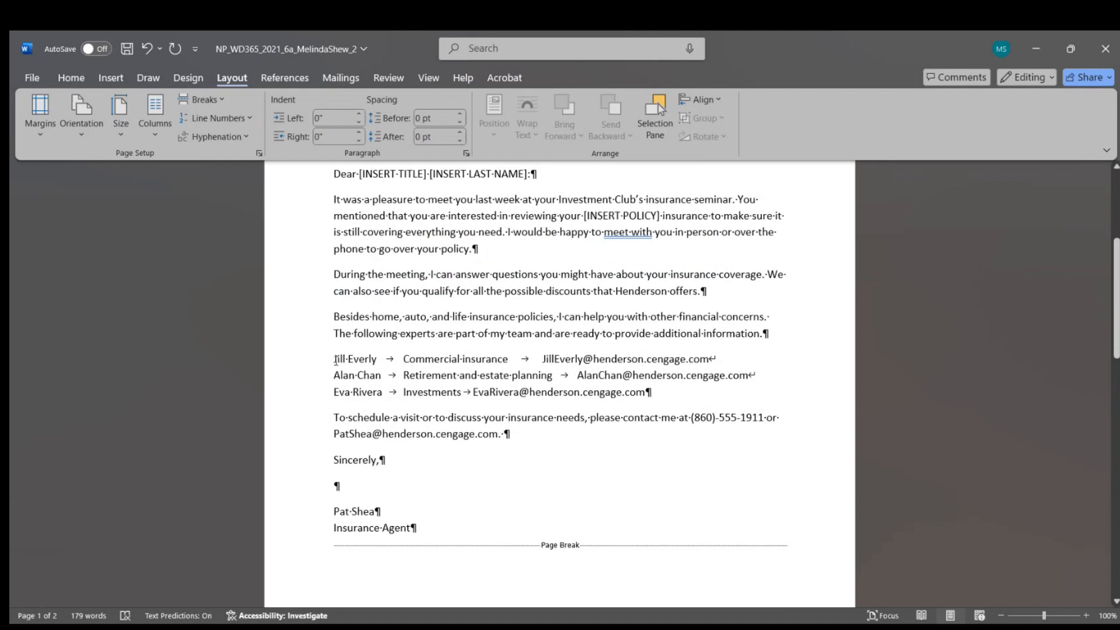
drag(338, 360, 654, 392)
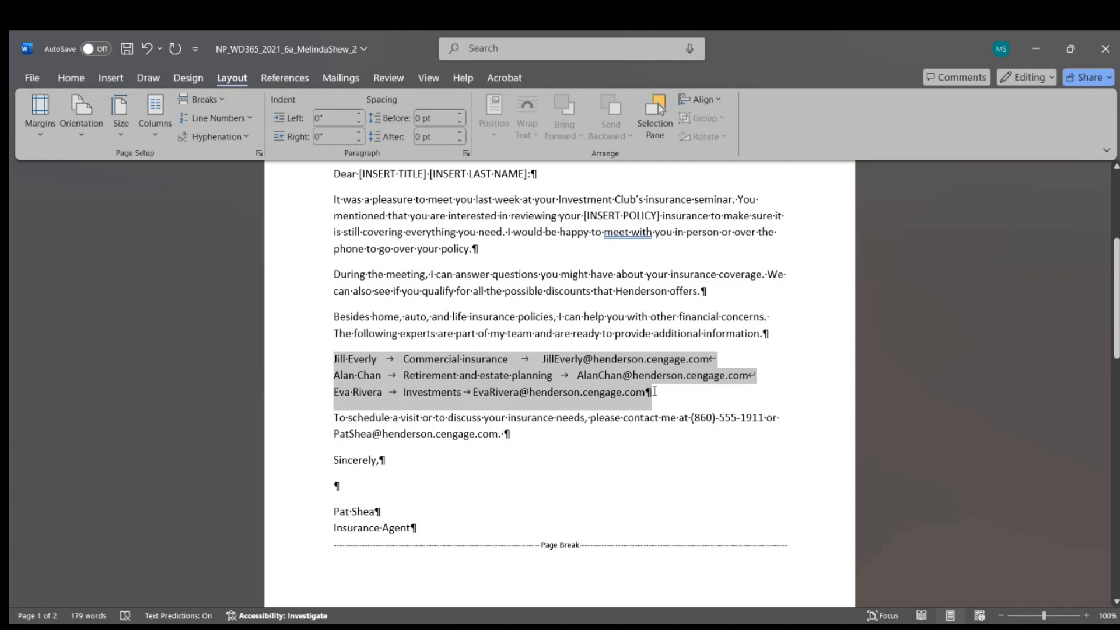
drag(654, 392, 655, 393)
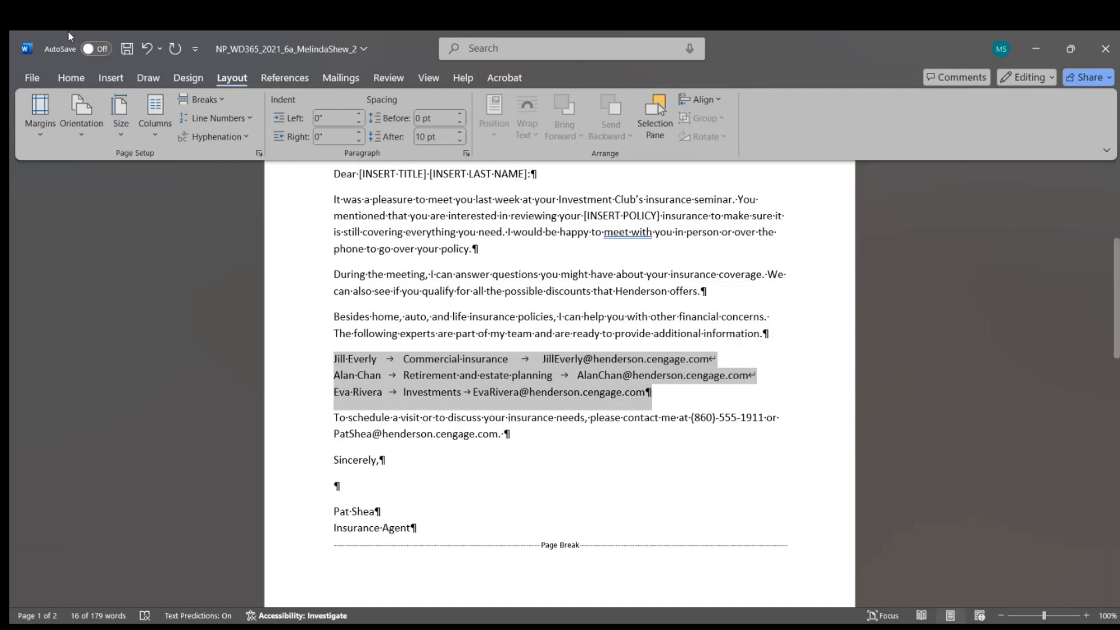
click(110, 78)
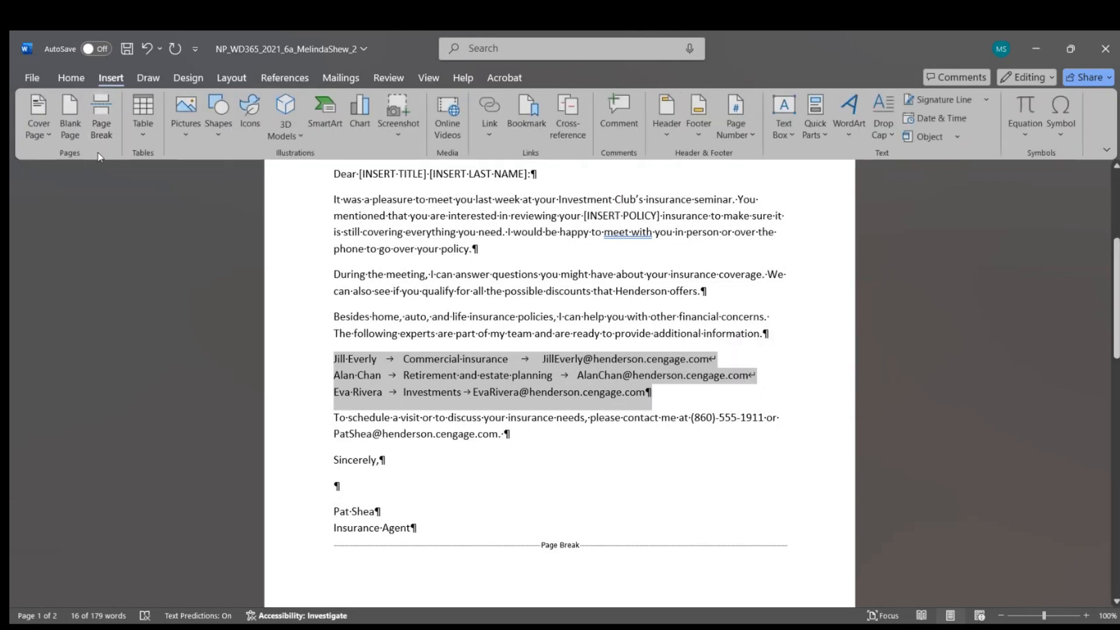
click(141, 138)
click(186, 307)
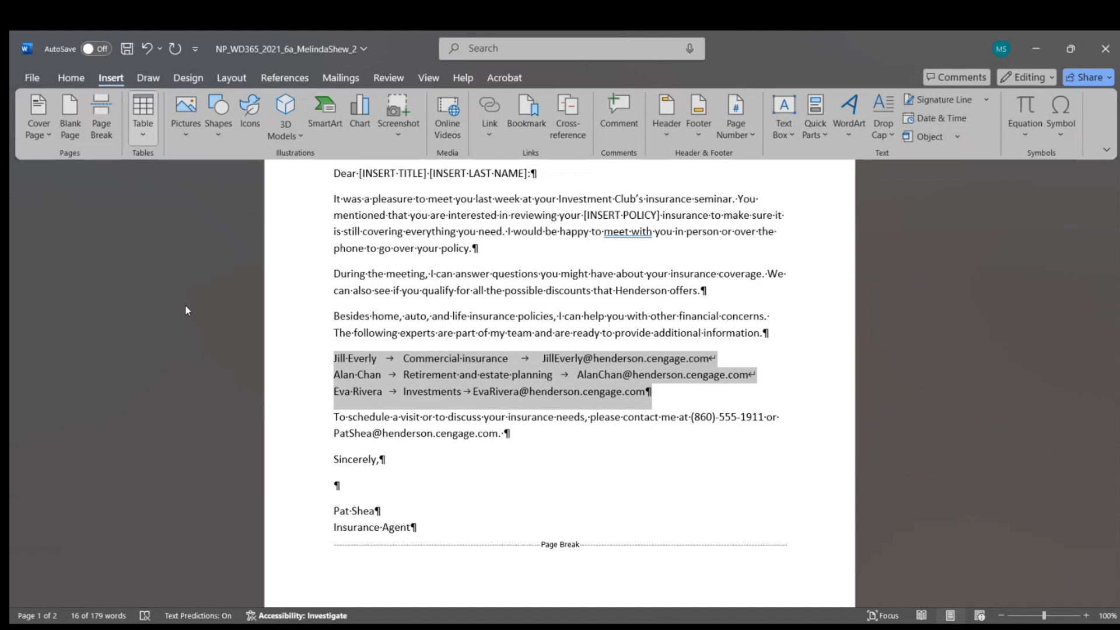
click(745, 490)
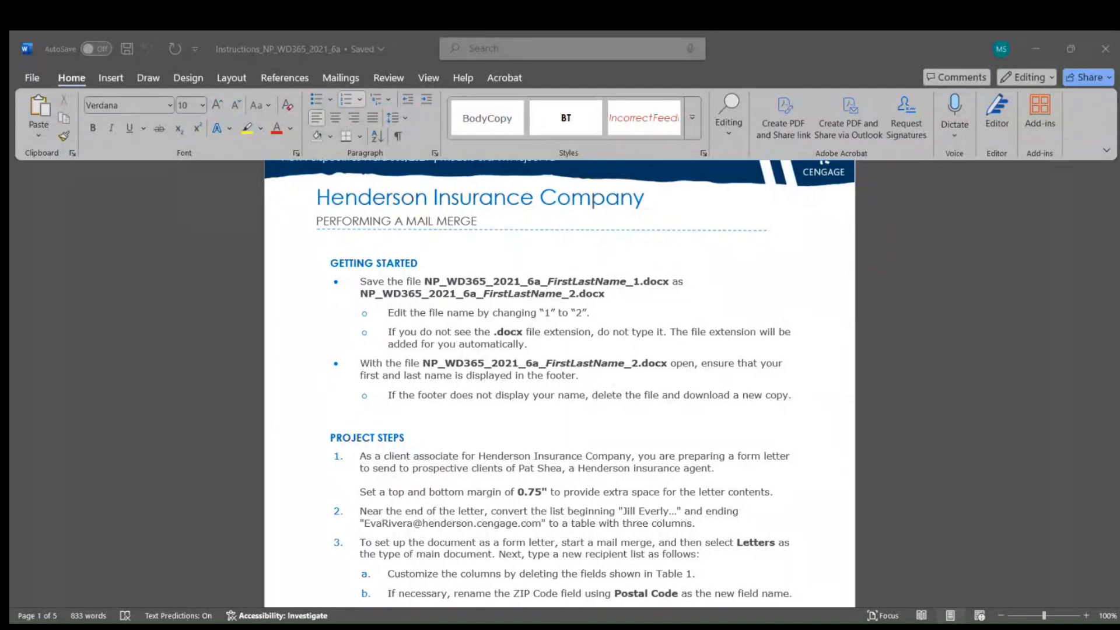
Step: Scroll further through the instructions, then return to the Henderson Insurance form letter
click(734, 550)
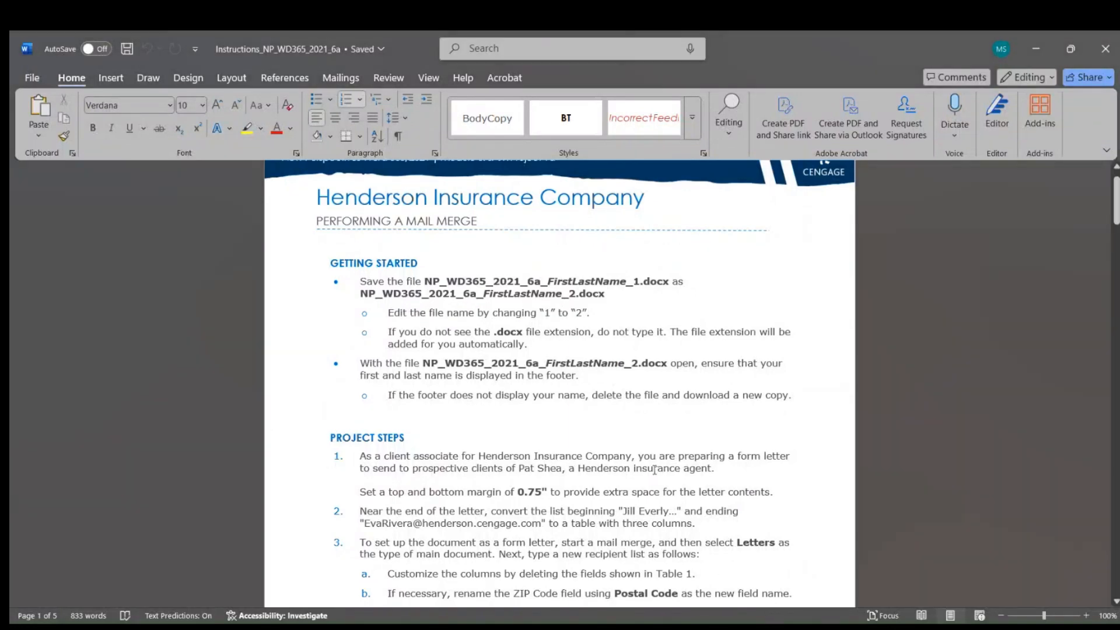
scroll(638, 459, down, 2)
scroll(638, 458, down, 3)
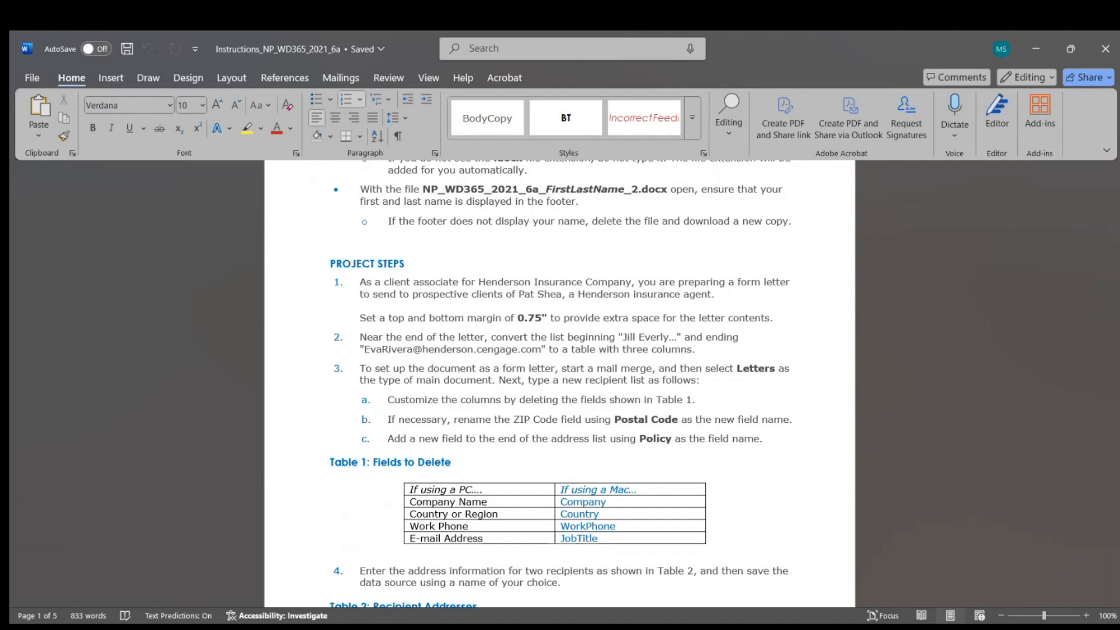
click(846, 624)
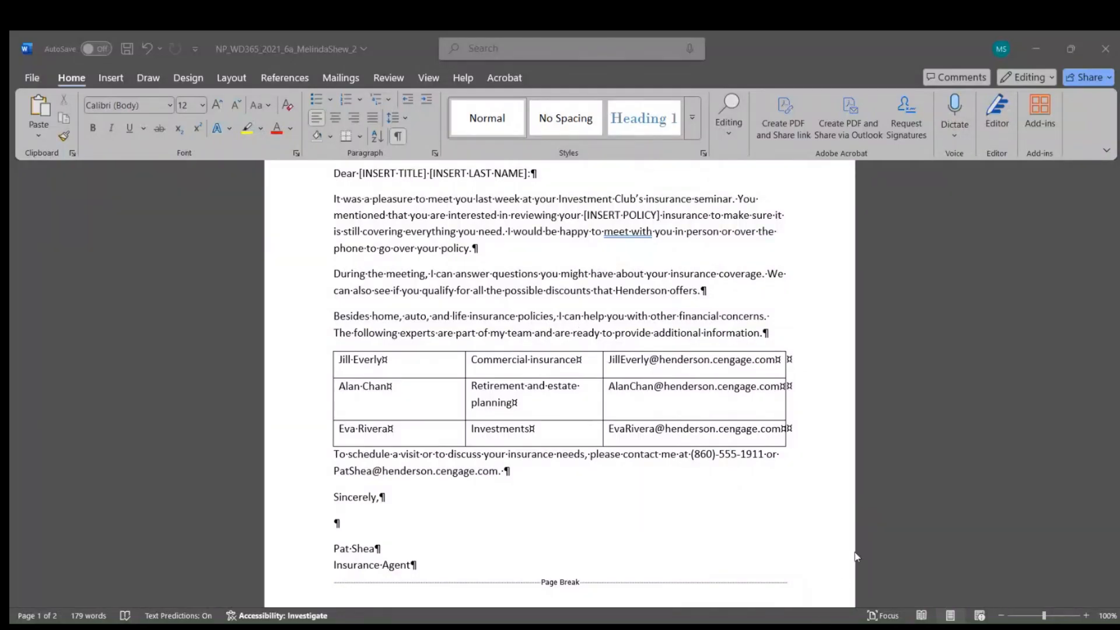
click(513, 402)
Step: Start a Letters mail merge and choose to type a new recipient list
scroll(579, 403, up, 5)
scroll(579, 403, up, 2)
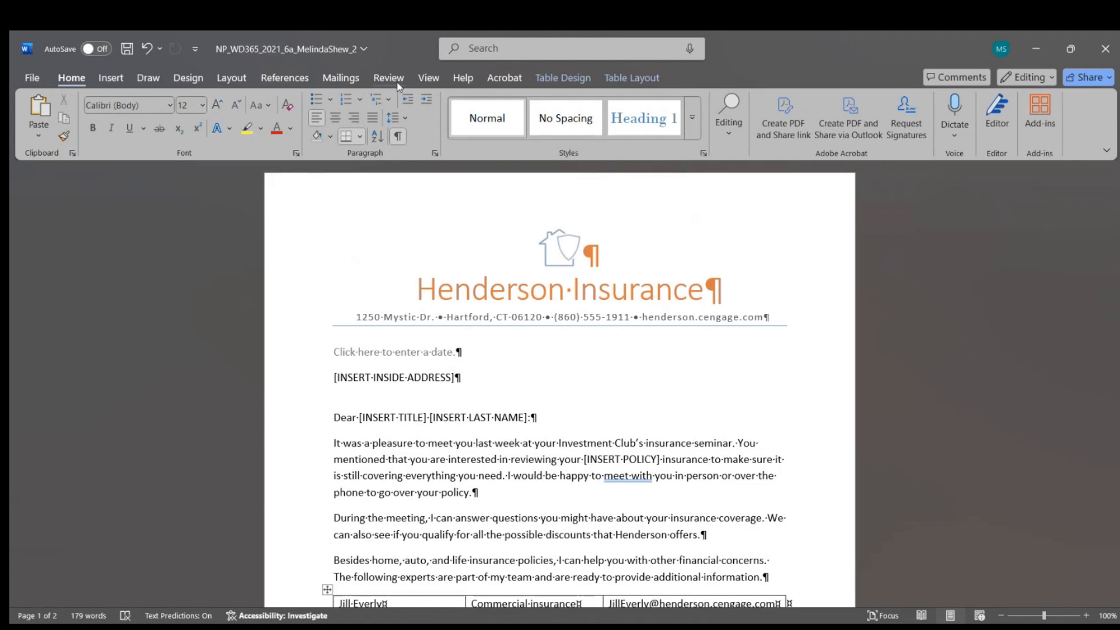
click(339, 80)
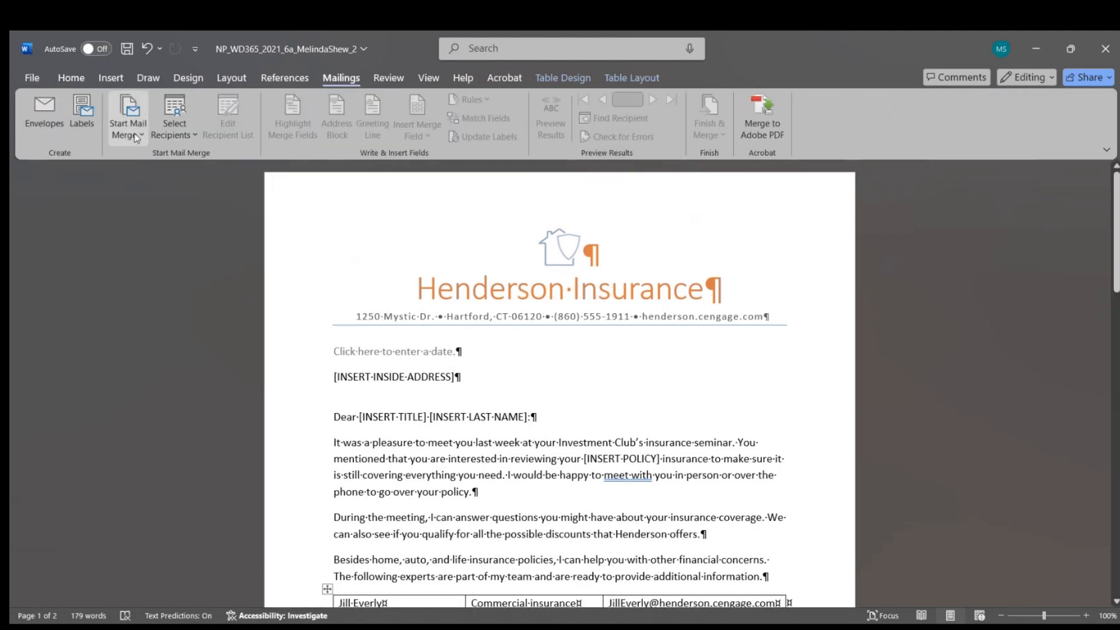
click(129, 134)
click(149, 157)
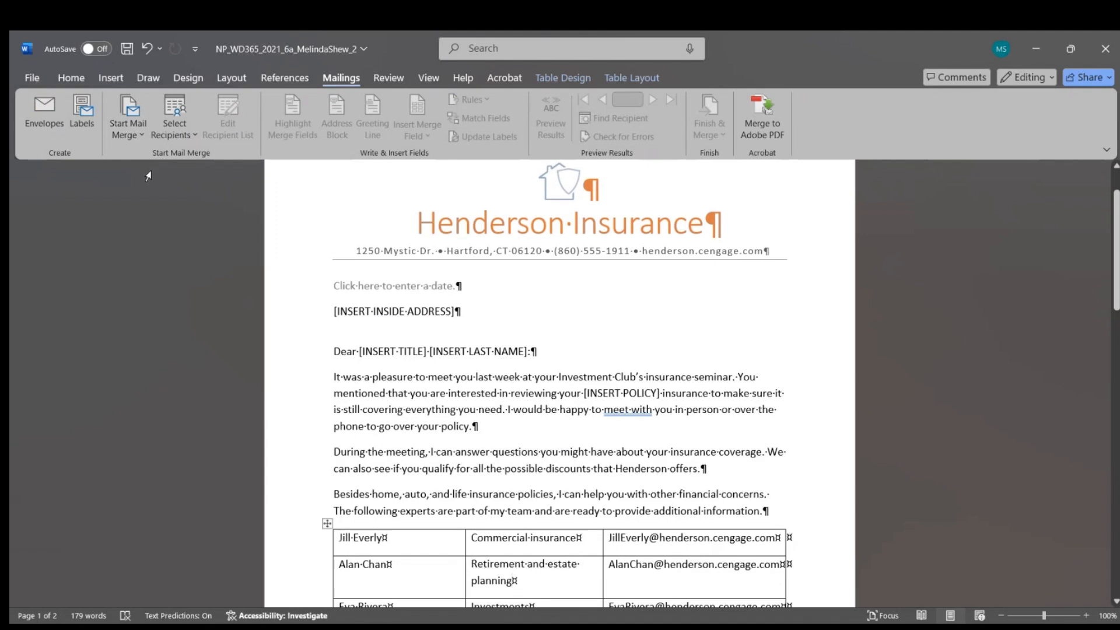
click(175, 127)
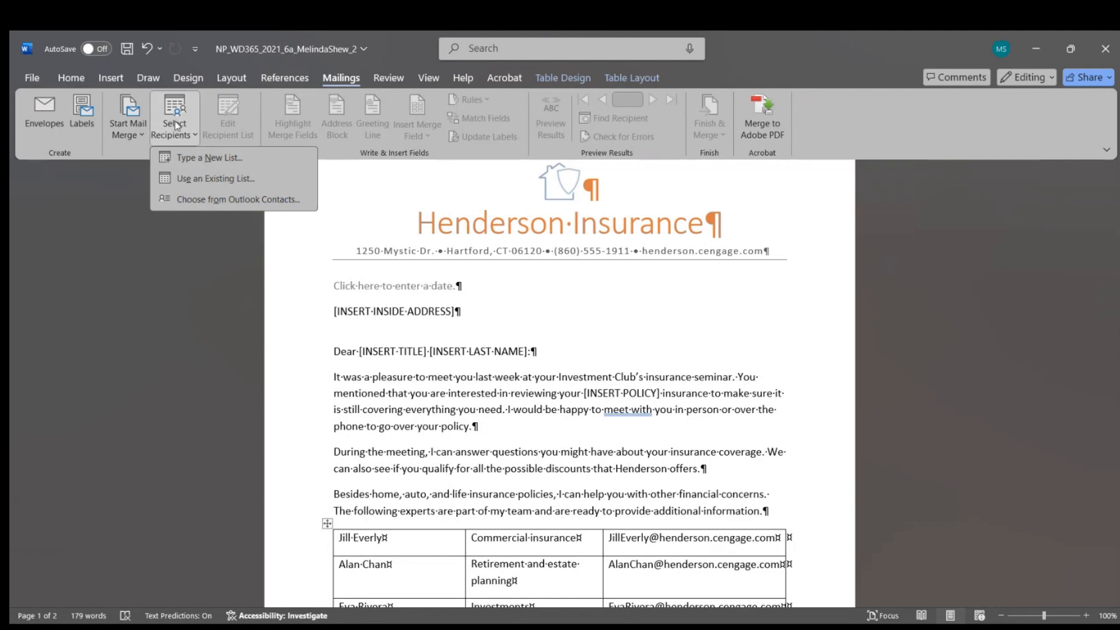
click(205, 158)
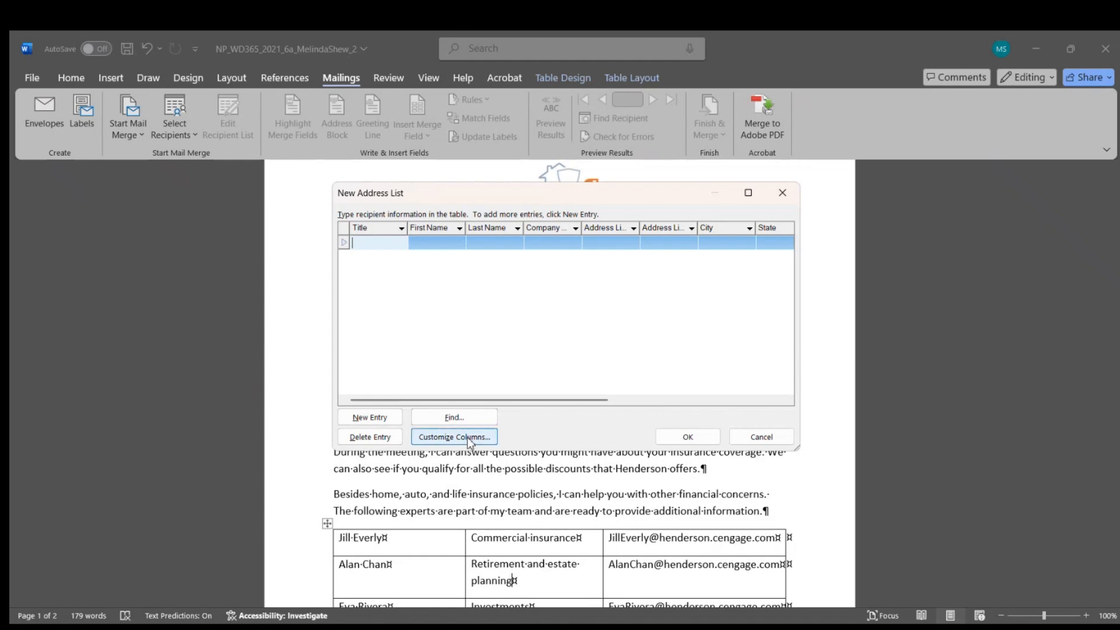
Step: Delete the Company Name, Country or Region, Work Phone and E-mail Address columns
click(471, 439)
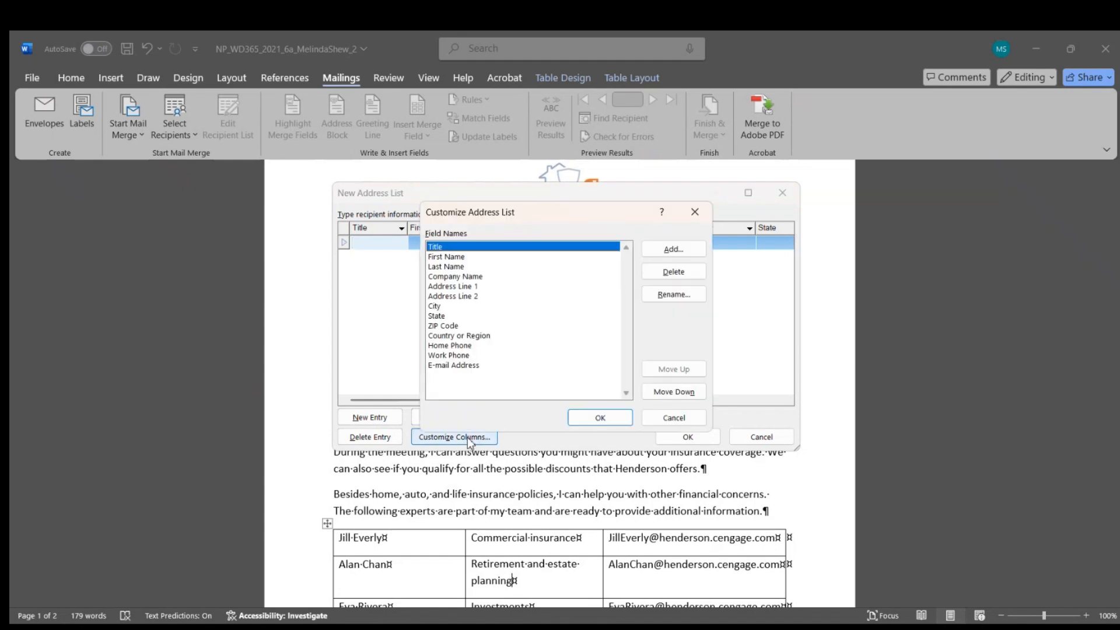
click(470, 276)
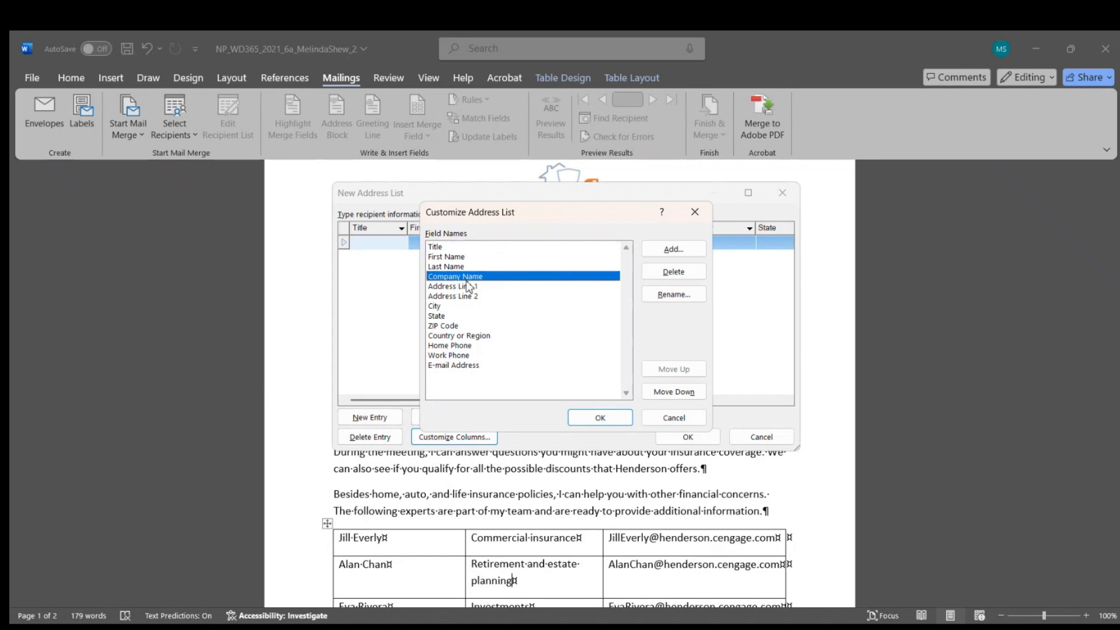
click(672, 282)
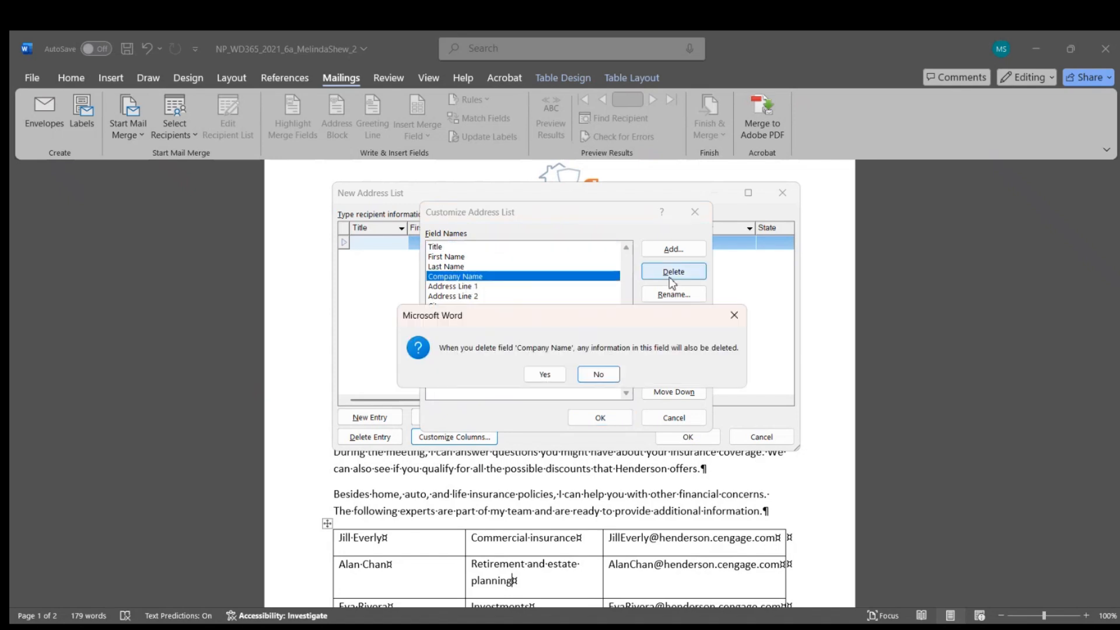
click(545, 381)
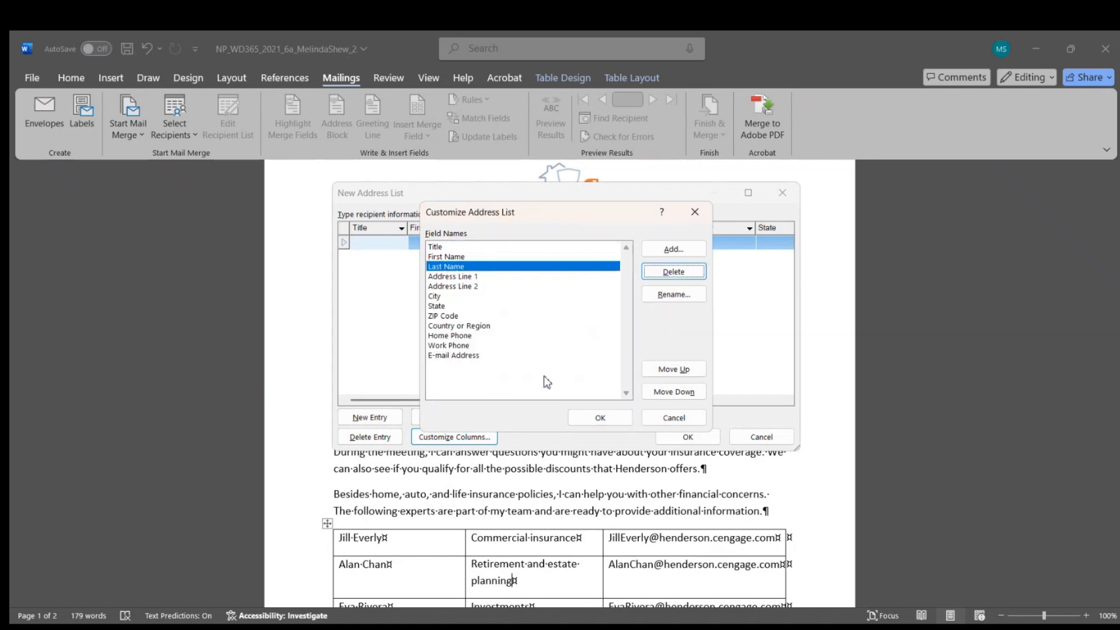
click(456, 327)
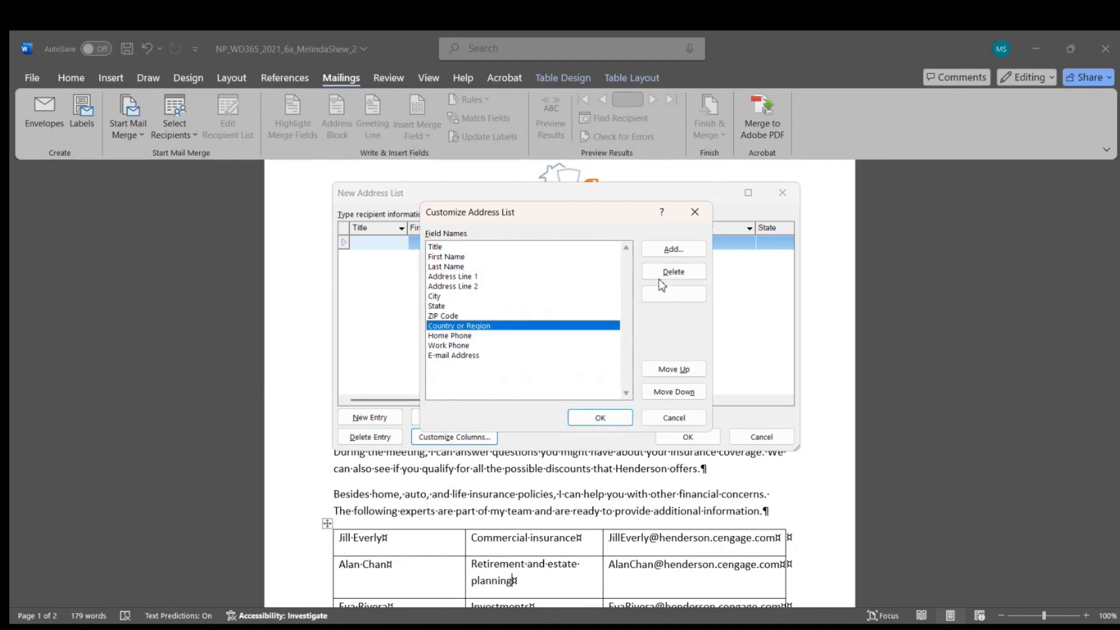
click(660, 278)
click(545, 378)
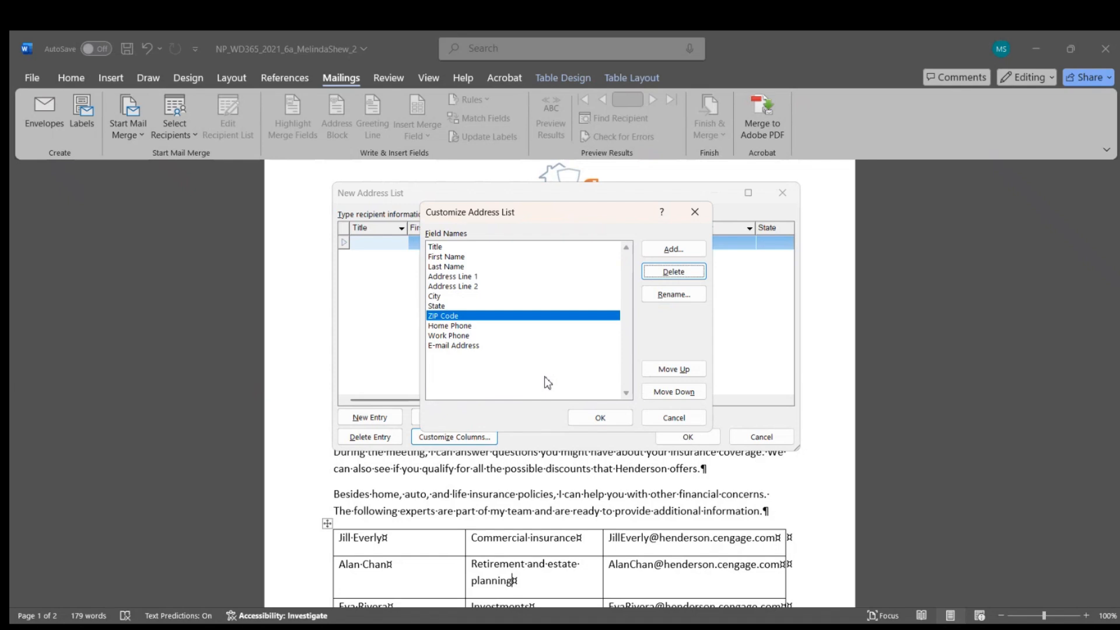
click(446, 336)
click(671, 274)
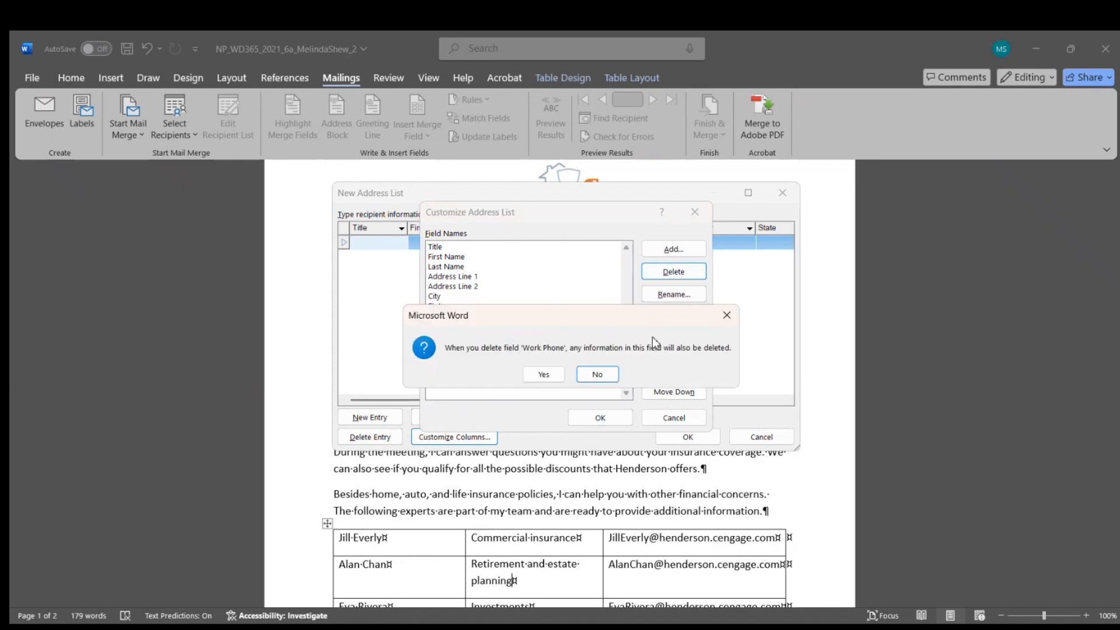
click(559, 377)
click(453, 336)
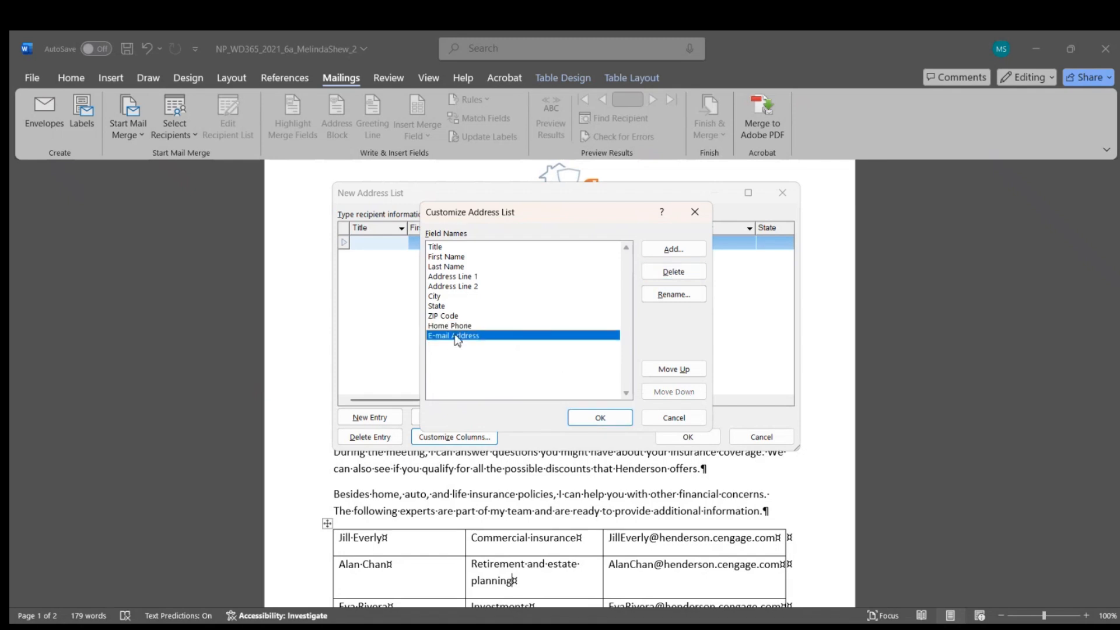
click(672, 272)
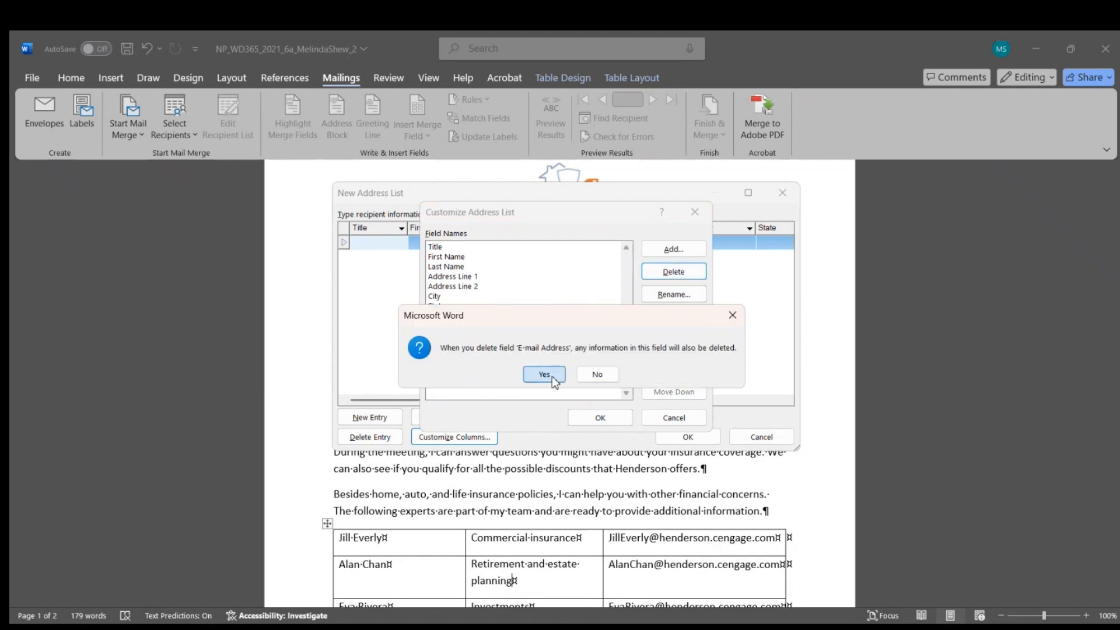
click(540, 373)
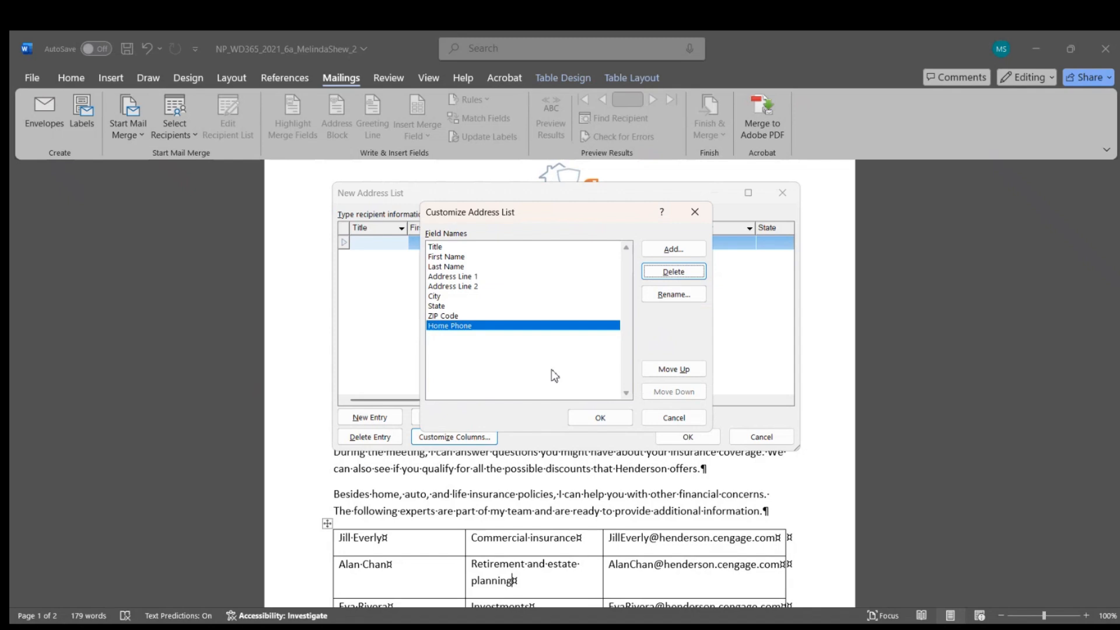
Step: Rename ZIP Code to Postal Code, add a Policy field, and apply the column changes
click(450, 318)
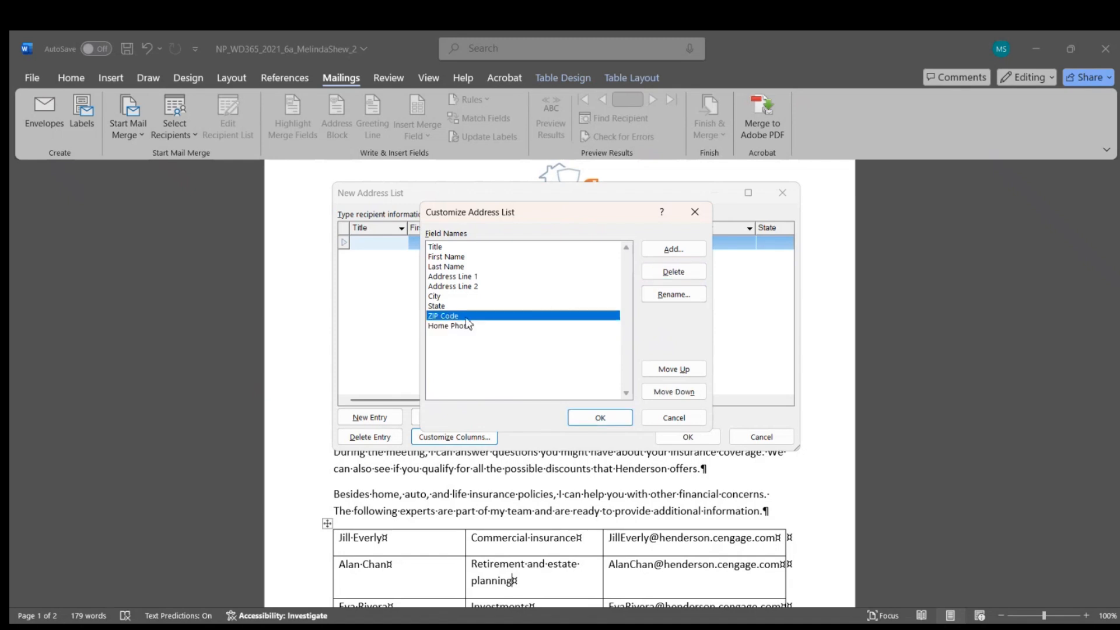
click(673, 295)
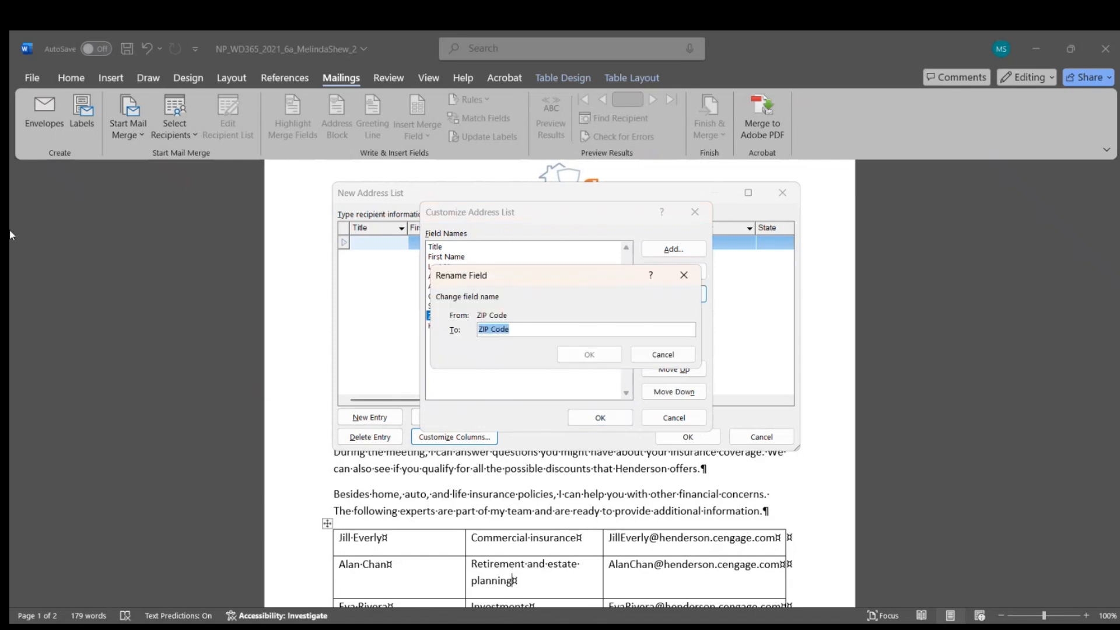
key(BackSpace)
text(Postal Code)
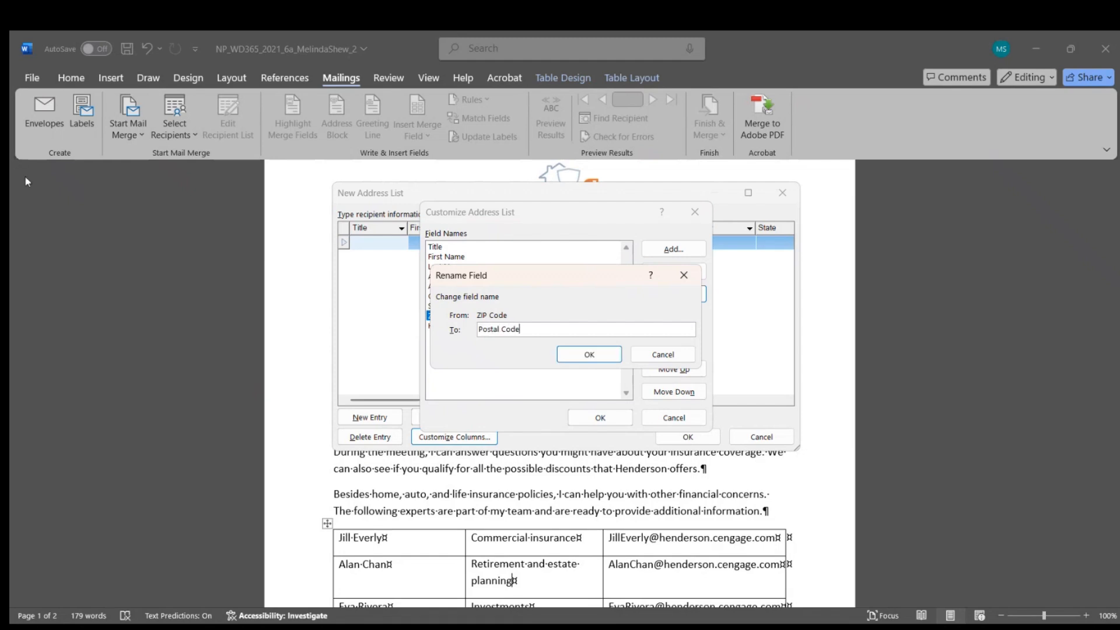
click(589, 355)
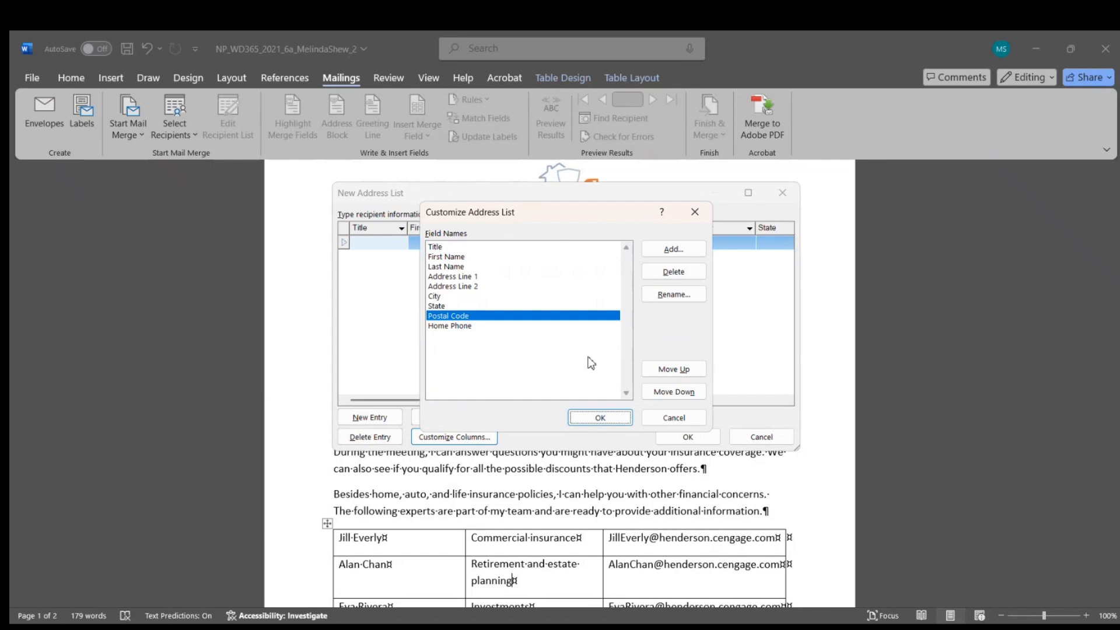
click(465, 327)
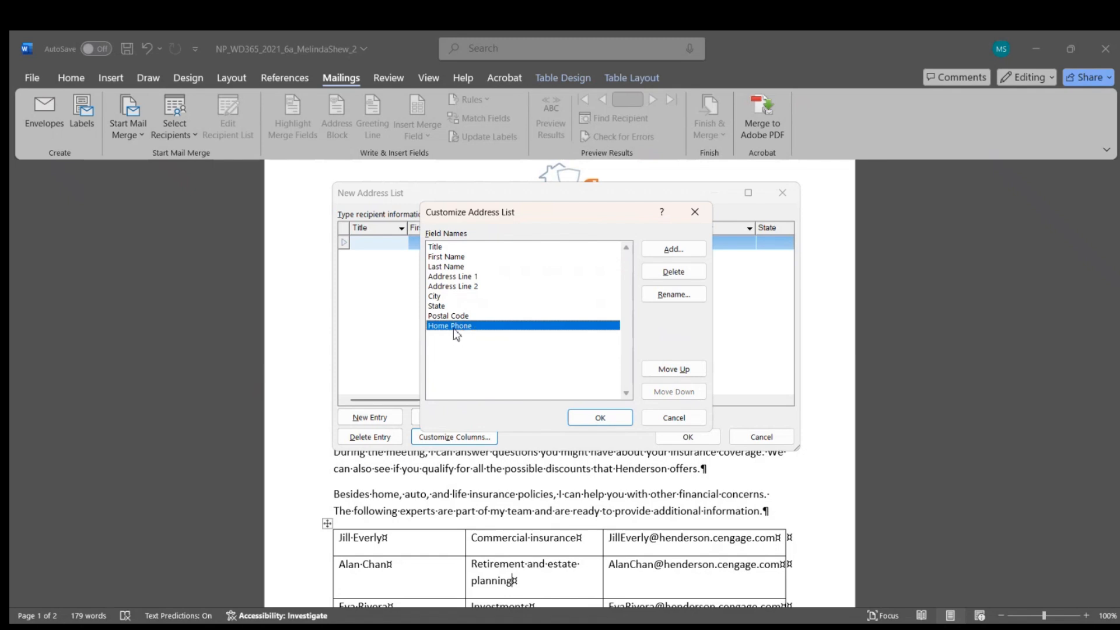
click(673, 251)
text(Policy)
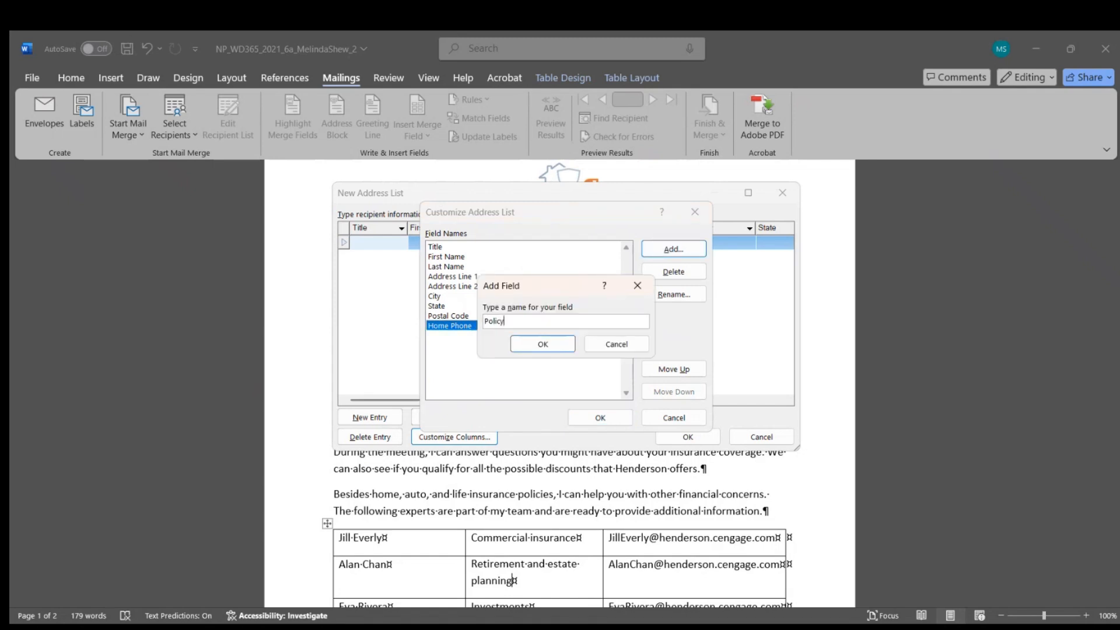
click(550, 350)
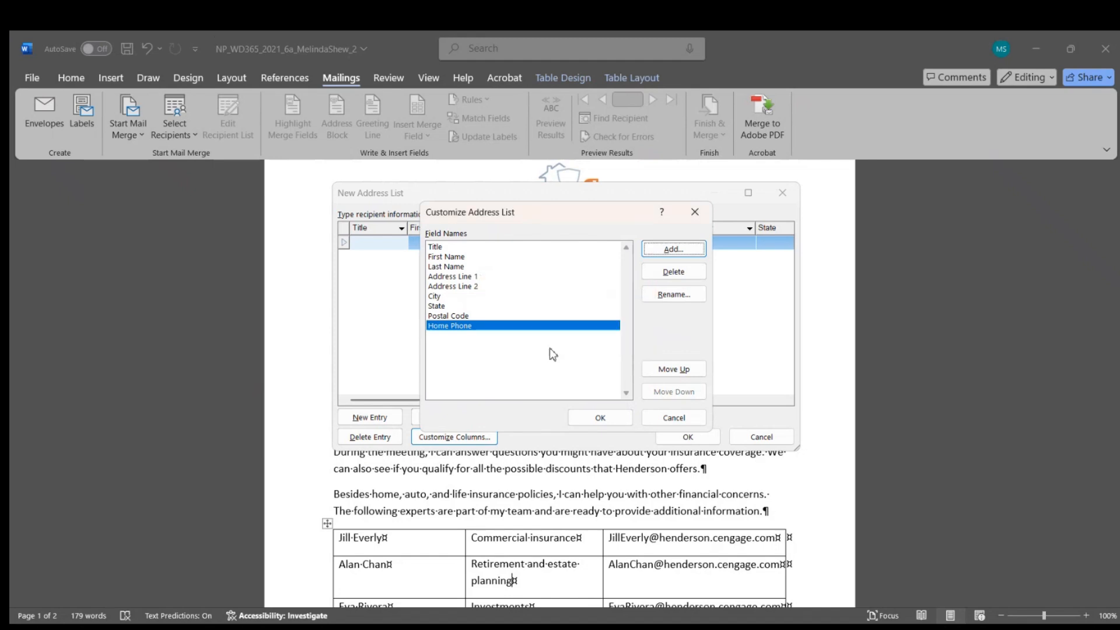
click(617, 418)
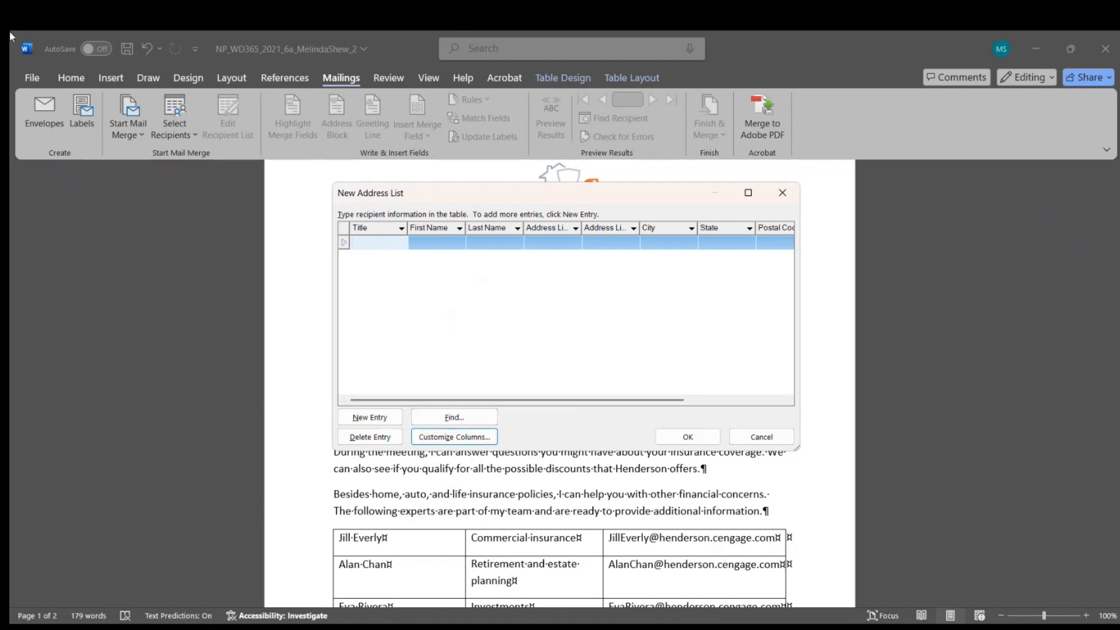
Step: Enter the first recipient's title Ms., first and last name, and street address
text(Ms.)
key(Tab)
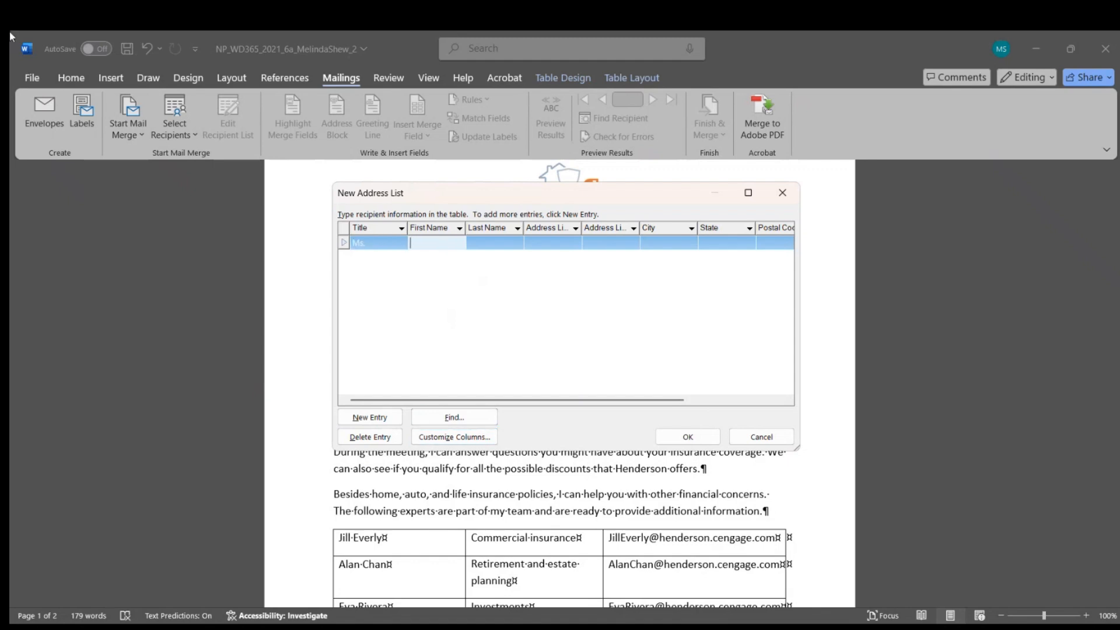
text(Janet)
key(Tab)
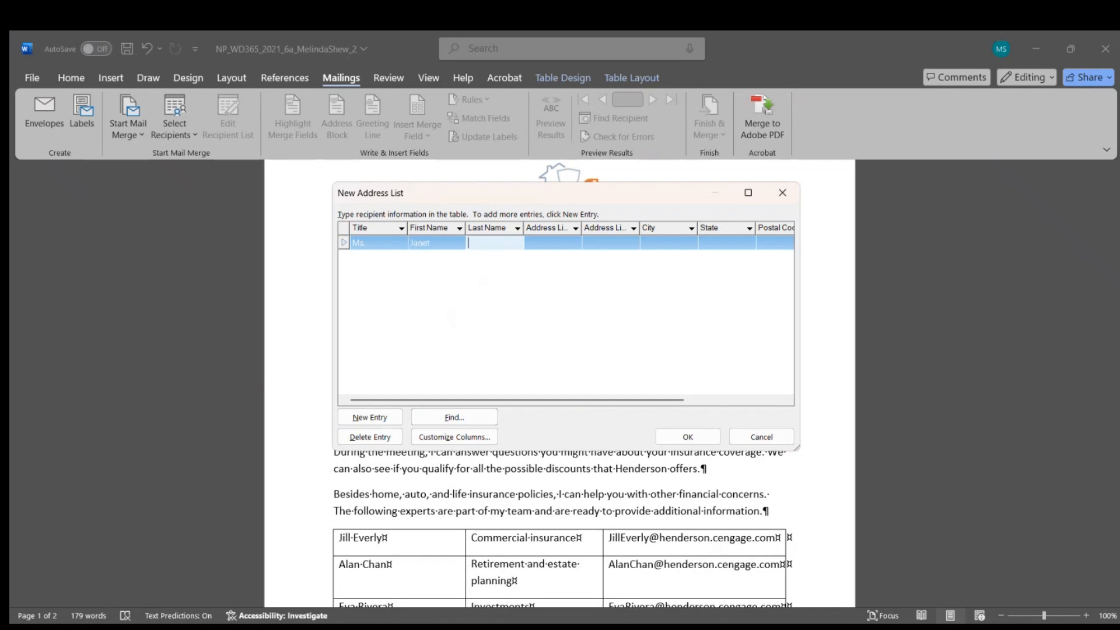
text(Barr)
key(Tab)
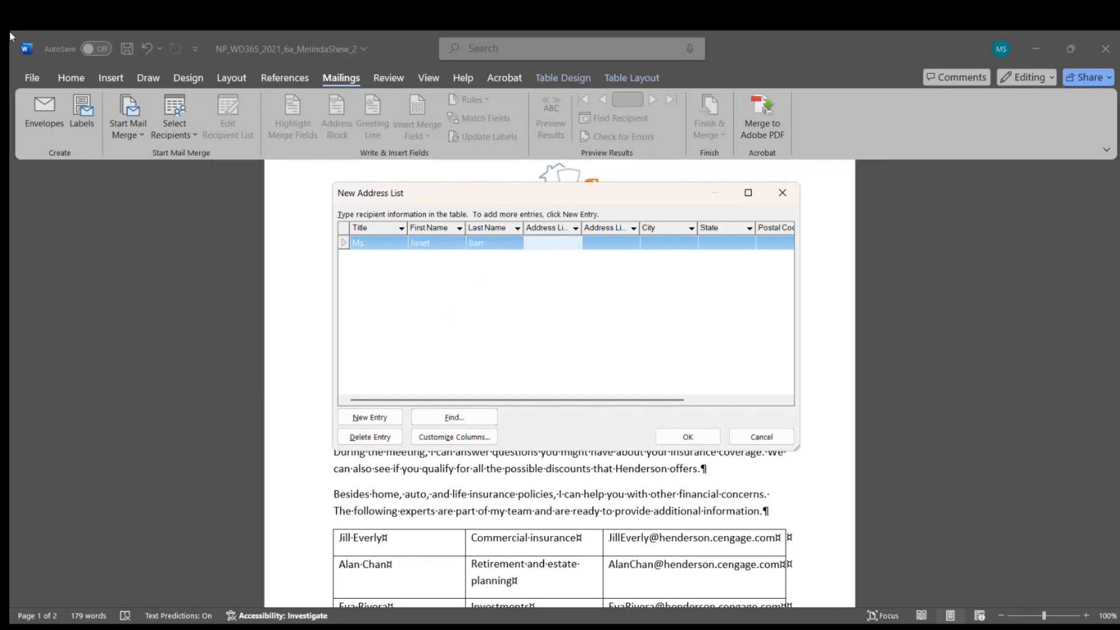
text(1815 Maple Drive)
key(Tab)
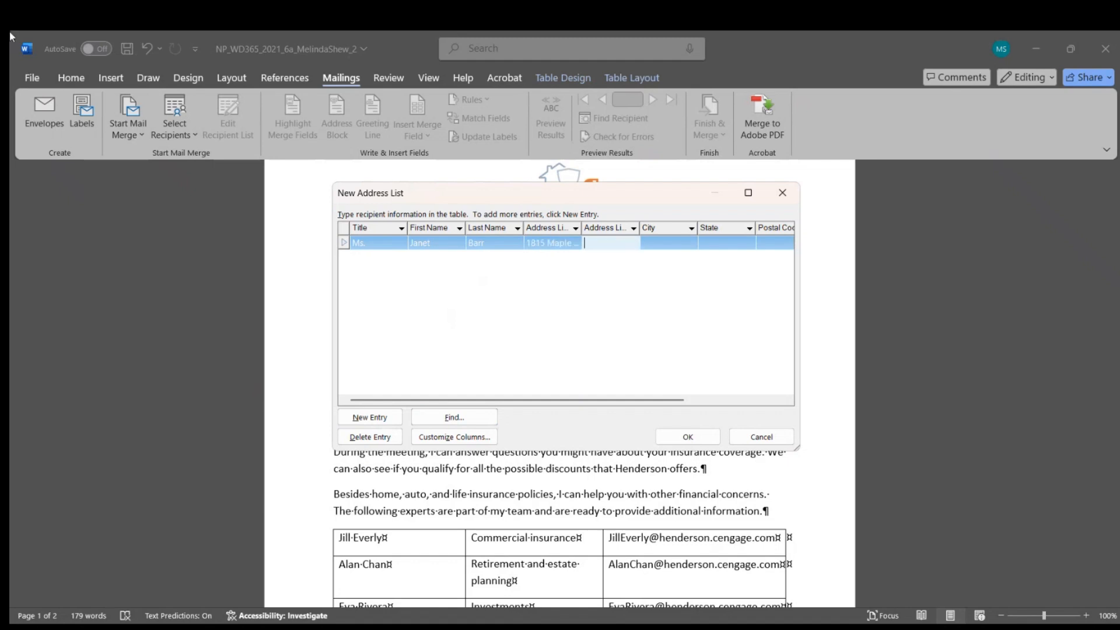
Step: Fill in city Hartford, state CT, the postal code, home phone and policy homeowner
key(Tab)
text(Hart)
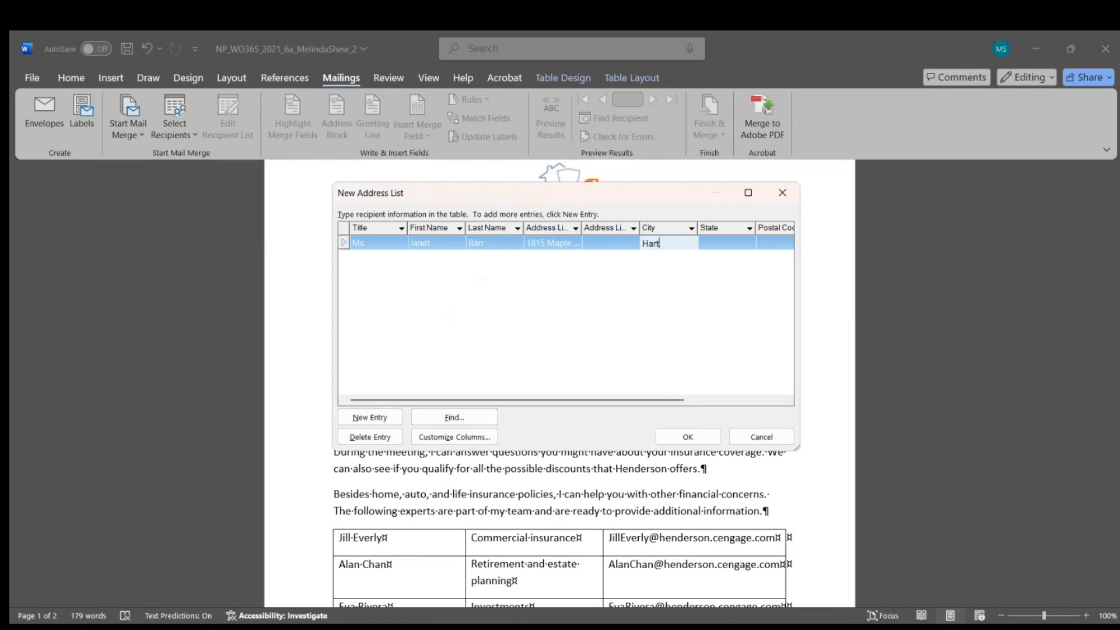
text(ford)
key(Tab)
text(CT)
key(Tab)
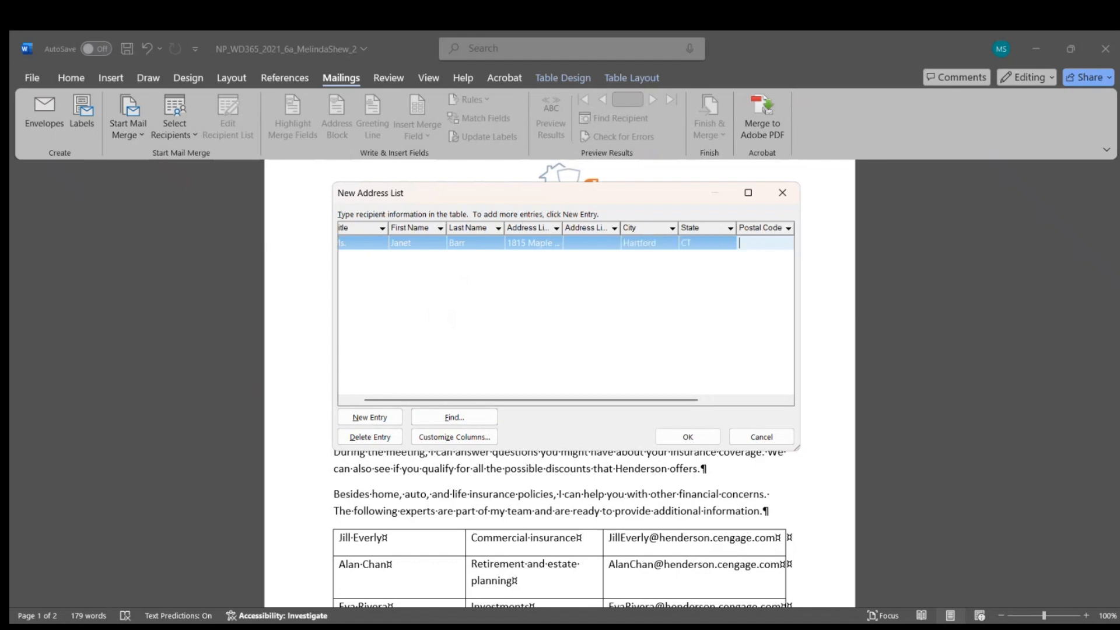
text(6)
text(06127)
key(Tab)
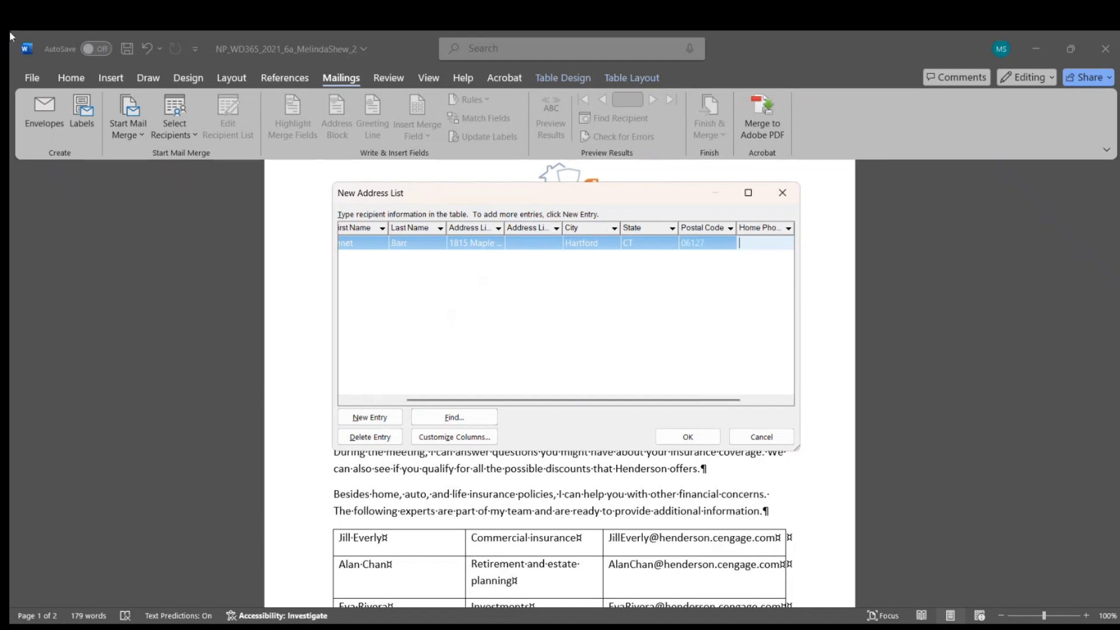
text(()
text(860)
text())
text( 555)
text(-1366)
key(Tab)
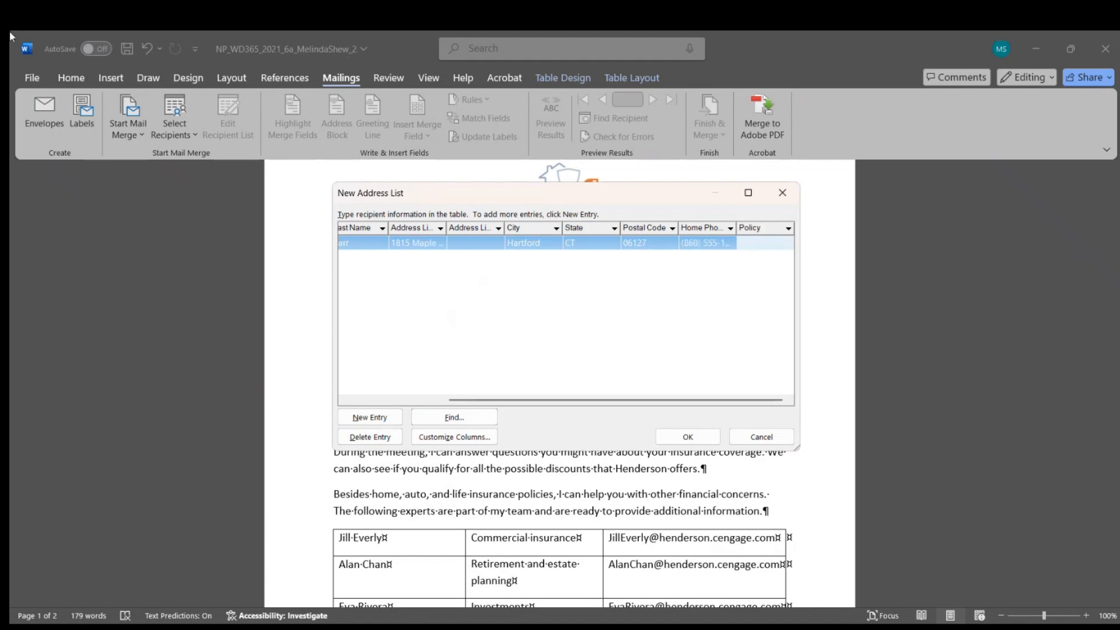
text(homeowner)
Step: Add a second record with title Mr., the recipient's name and two-line street address
click(390, 423)
text(Mr)
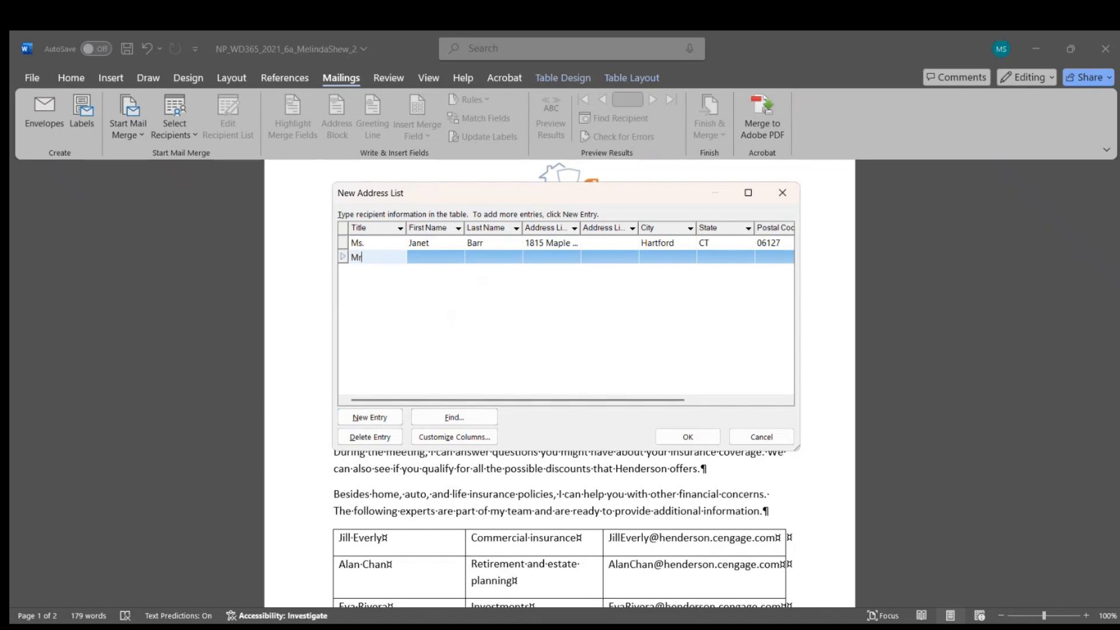
text(.)
key(Tab)
text(David)
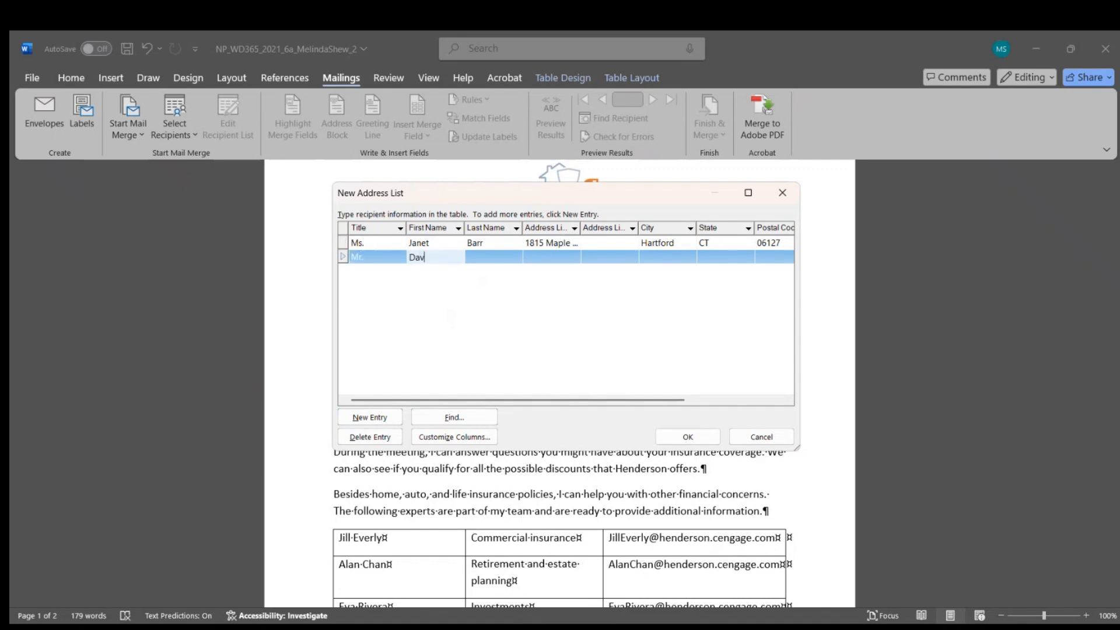
key(Tab)
text(Walls)
key(Tab)
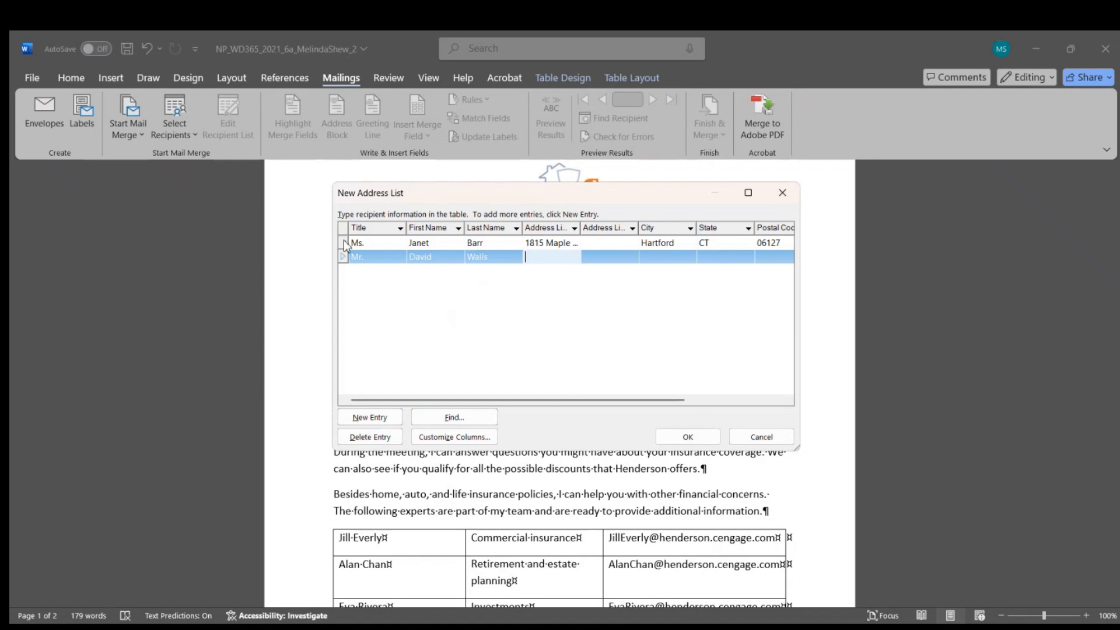
text(5117 Blair Way)
key(Tab)
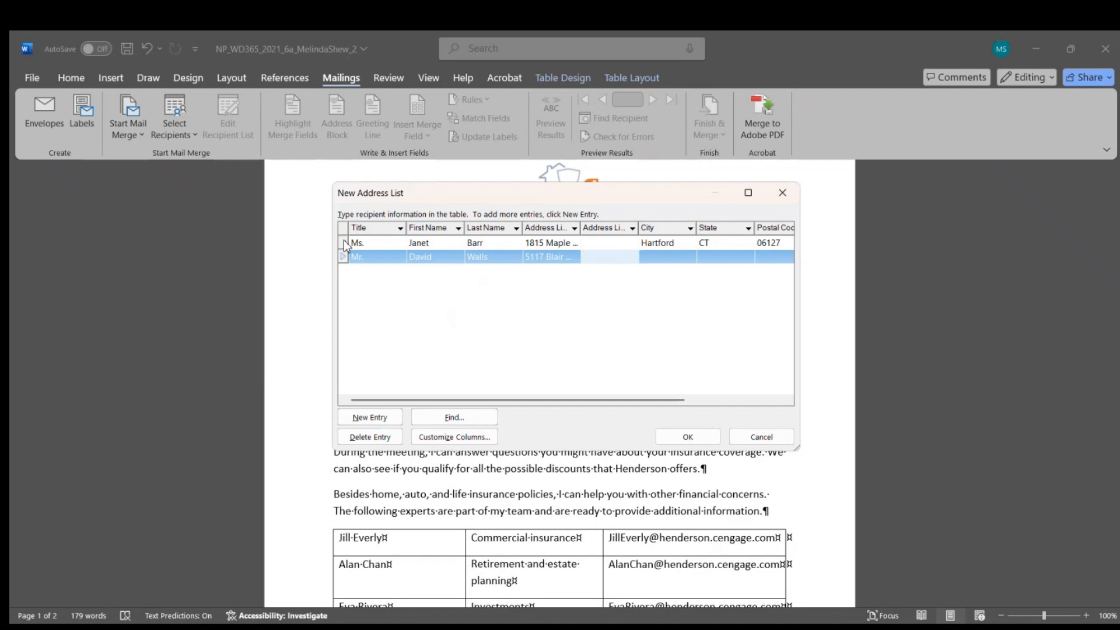
text(#402)
Step: Fill in city Windsor, state CT, the postal code, home phone and policy auto
key(Tab)
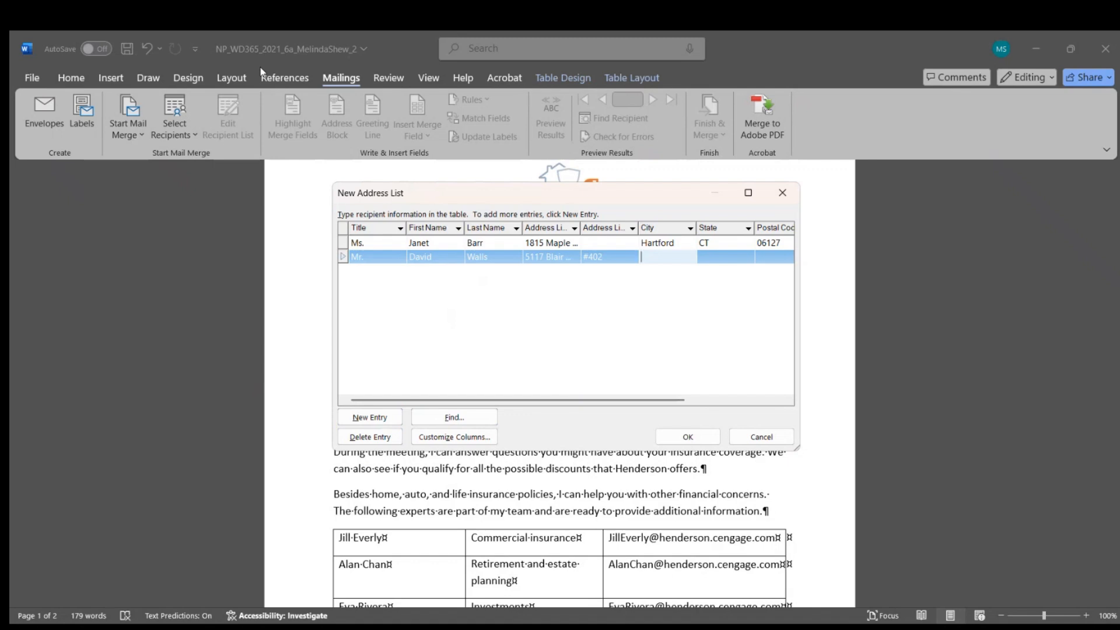
text(Windsor)
key(Tab)
text(CT)
key(Tab)
text(06095)
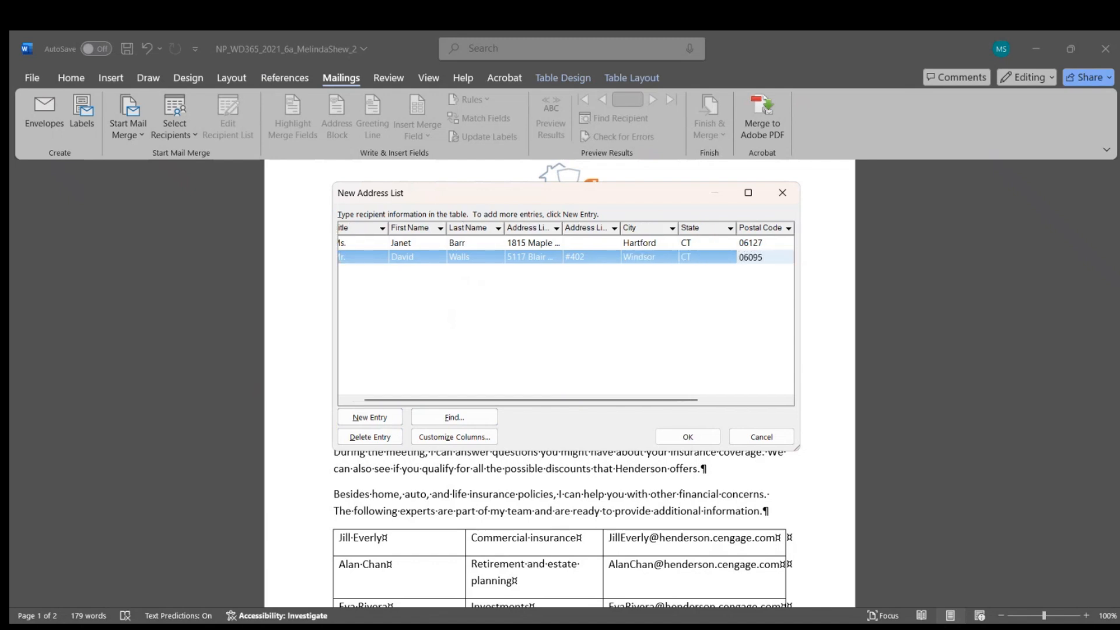
key(Tab)
text(()
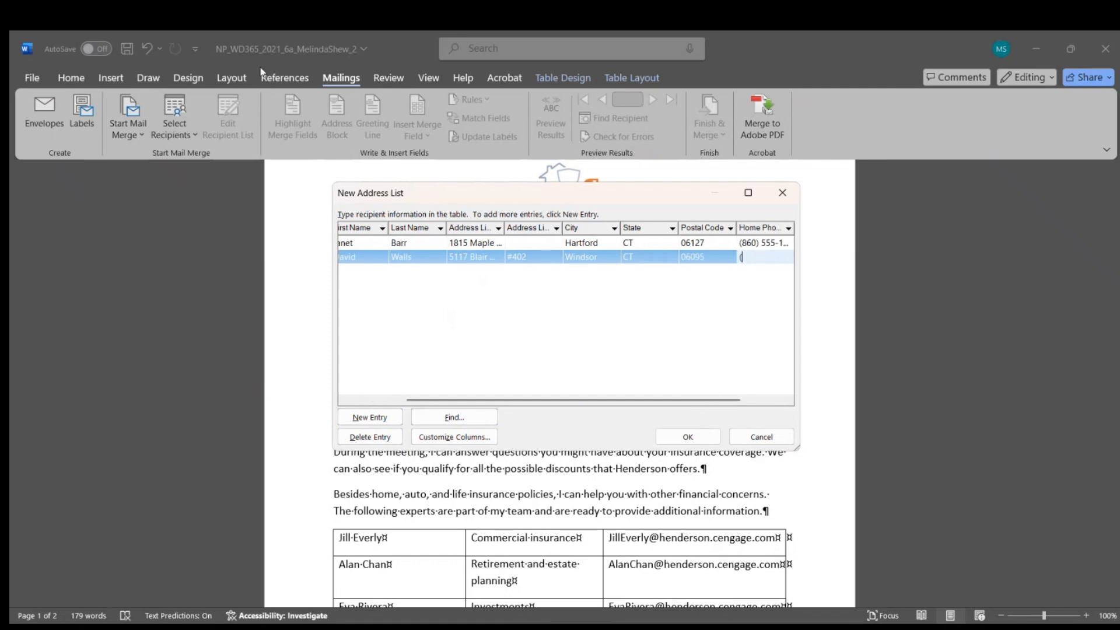
text(860) 555-0810)
key(Tab)
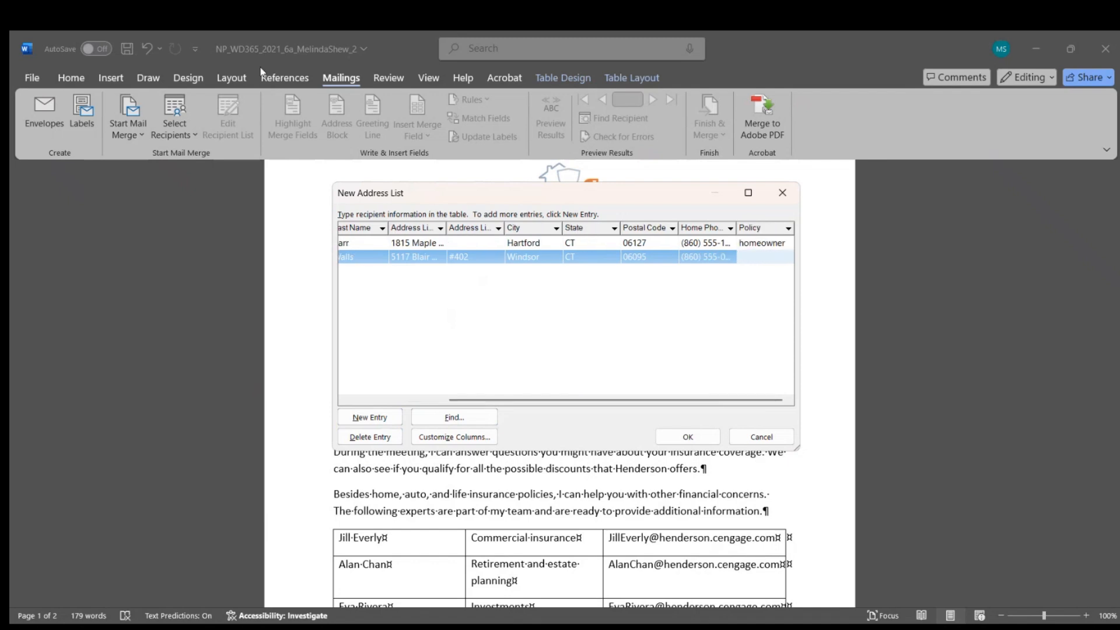
text(auto)
Step: Save the recipient list as 'List 2' in the Downloads folder
click(677, 439)
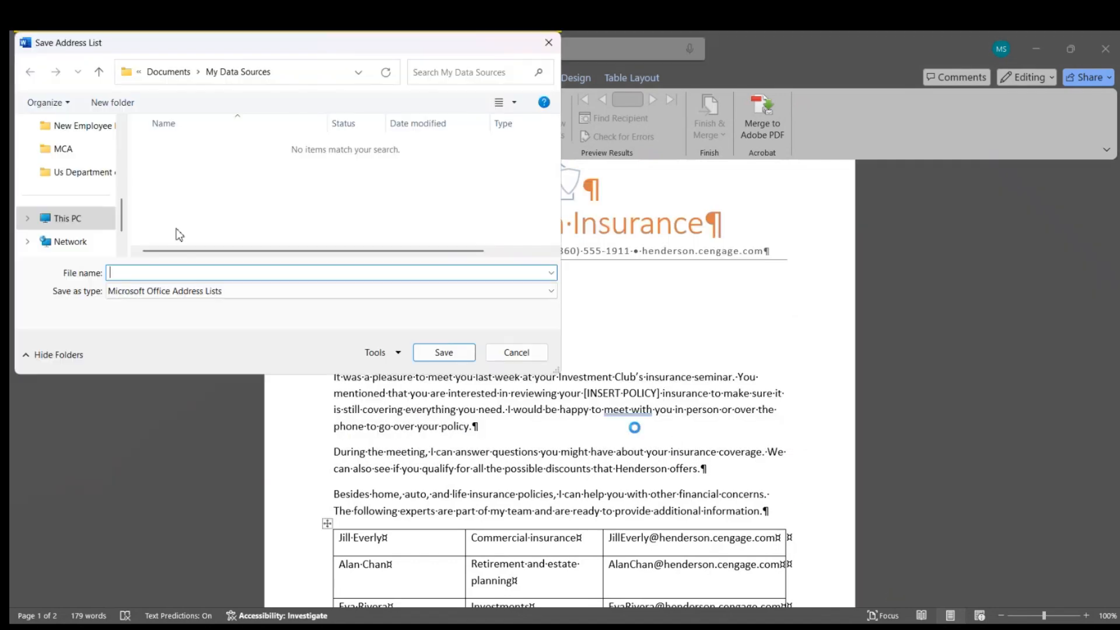
scroll(76, 221, up, 5)
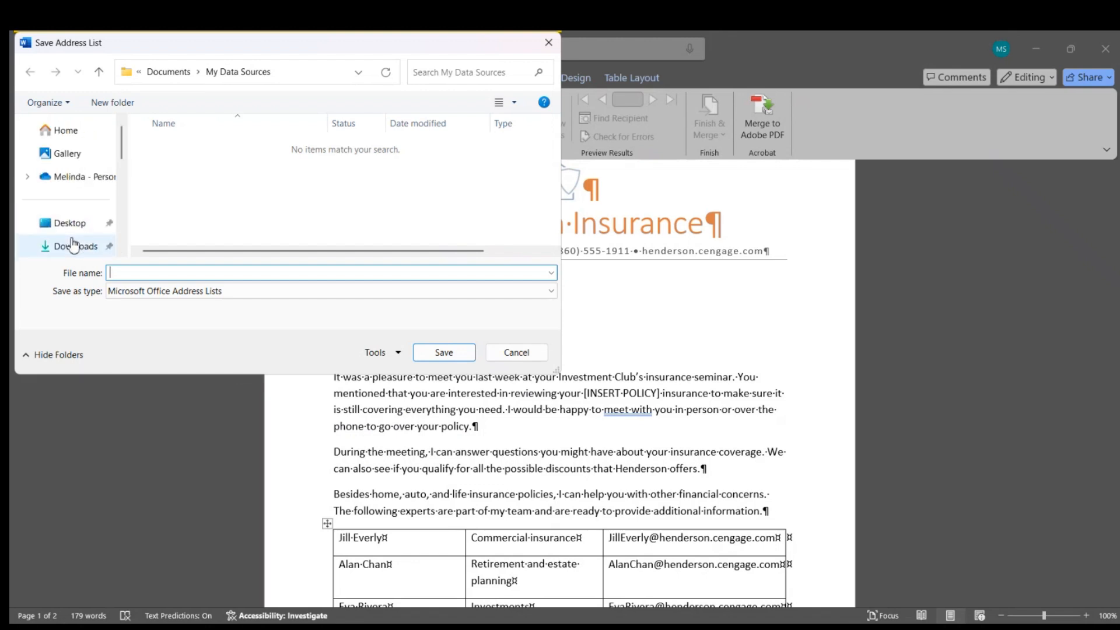
click(76, 246)
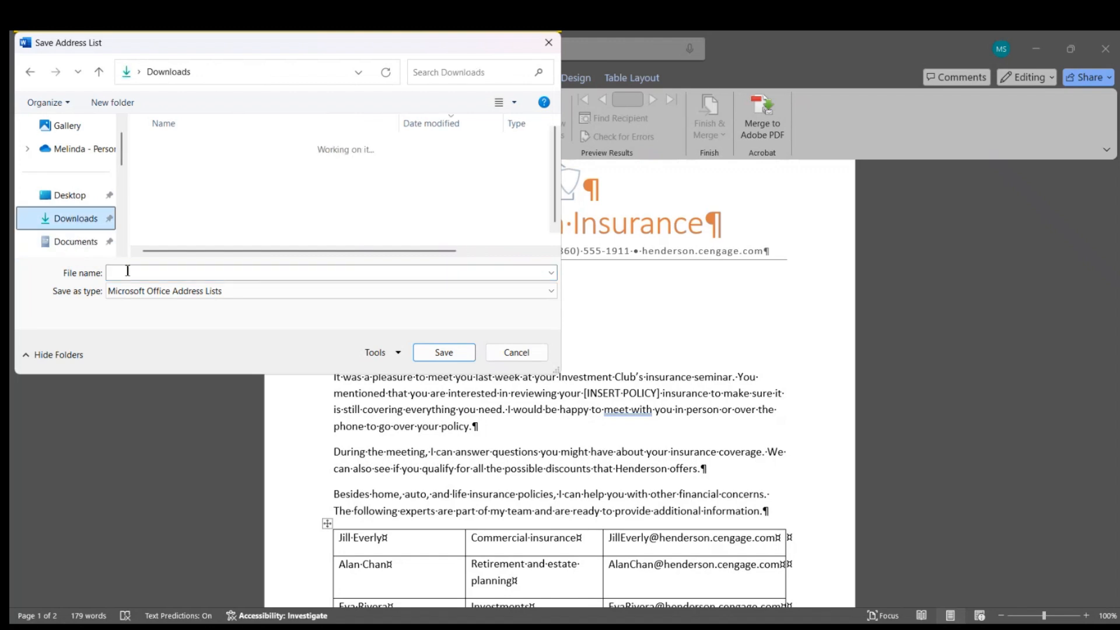
click(127, 273)
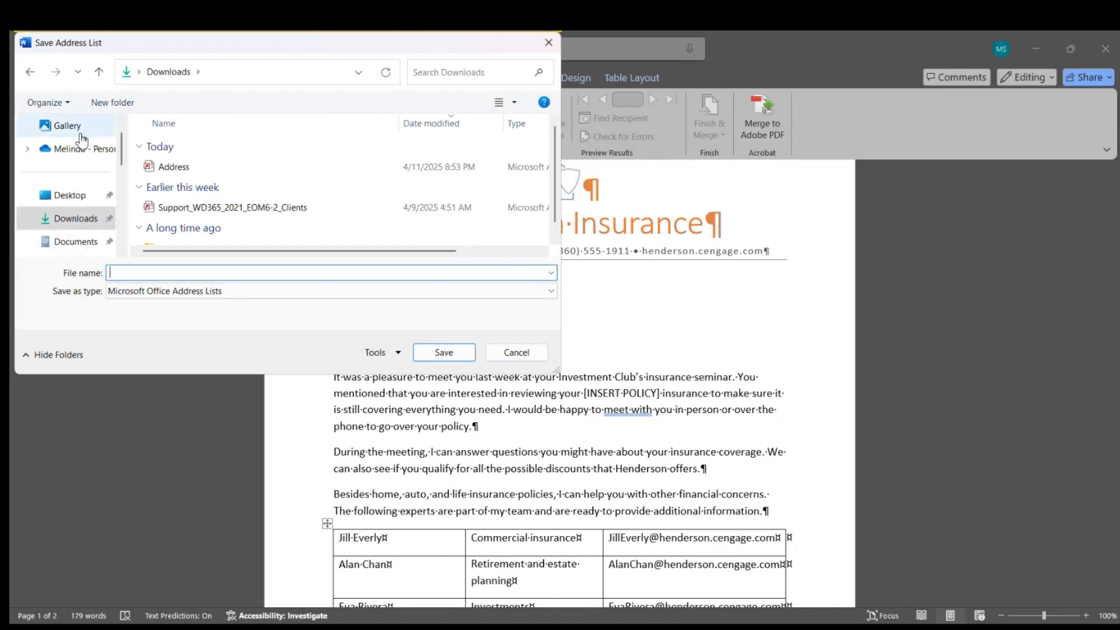
text(List 2)
key(Return)
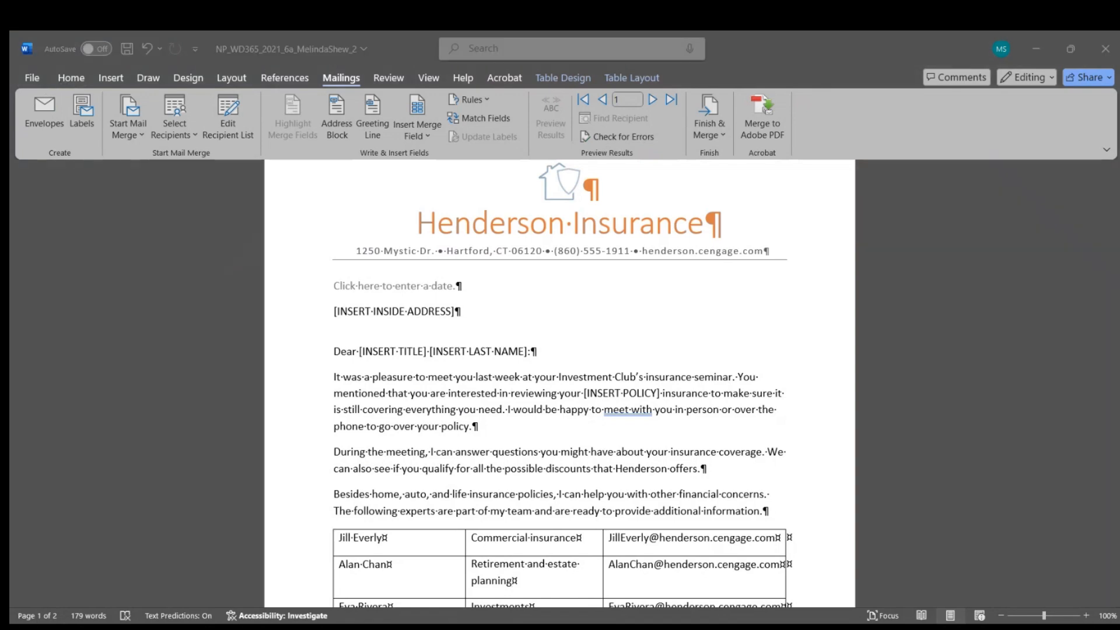
Step: Bring the Henderson Insurance letter window into focus with the Home ribbon showing
click(539, 337)
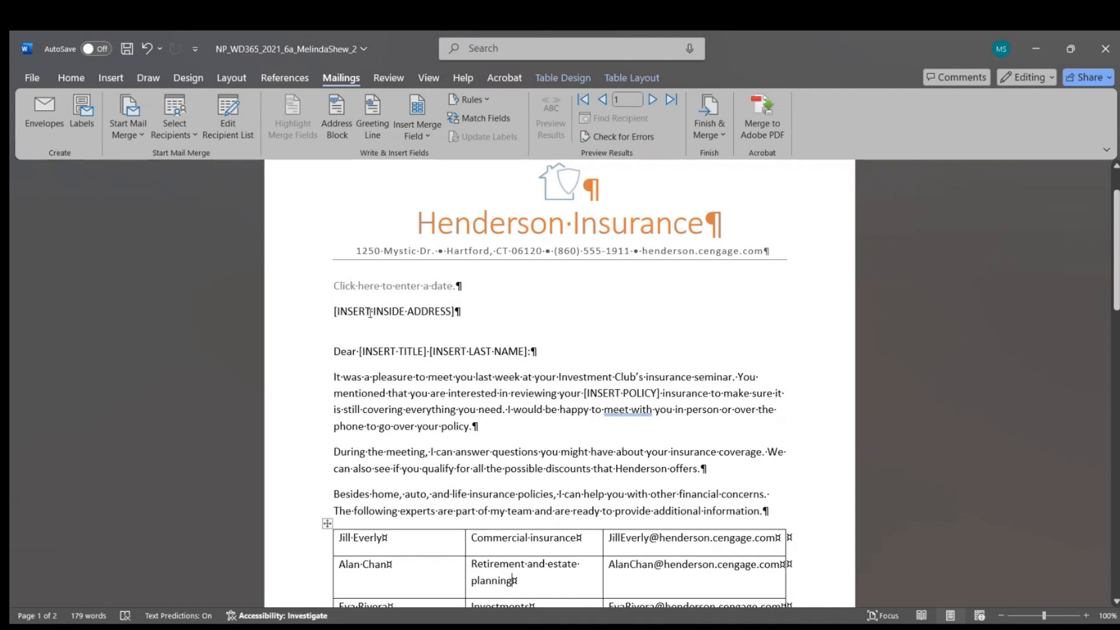
click(71, 77)
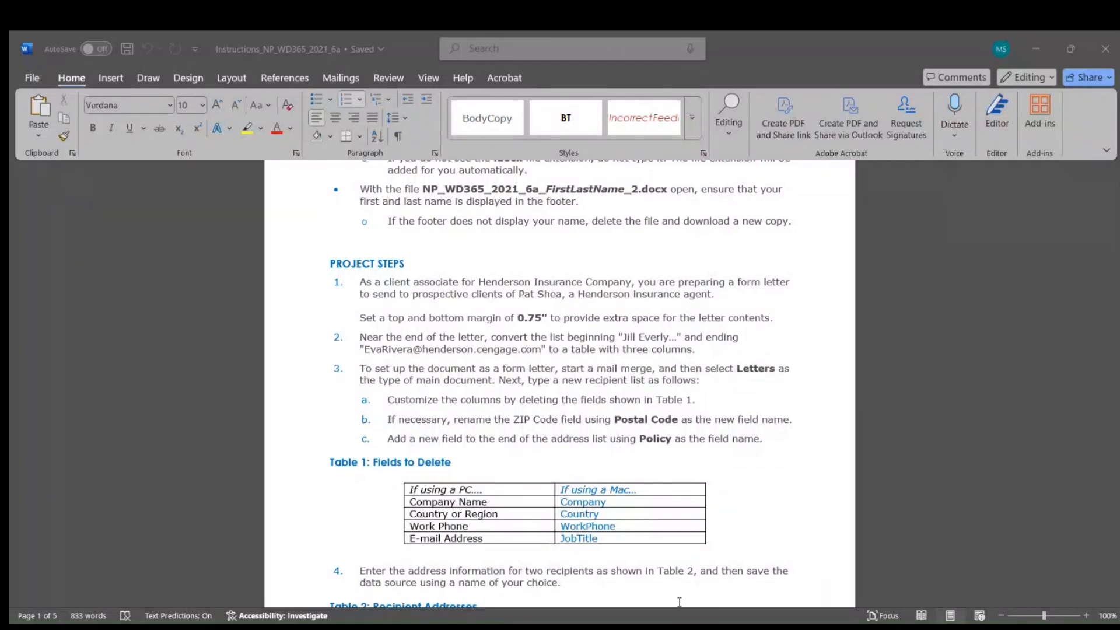
click(697, 540)
scroll(585, 389, up, 3)
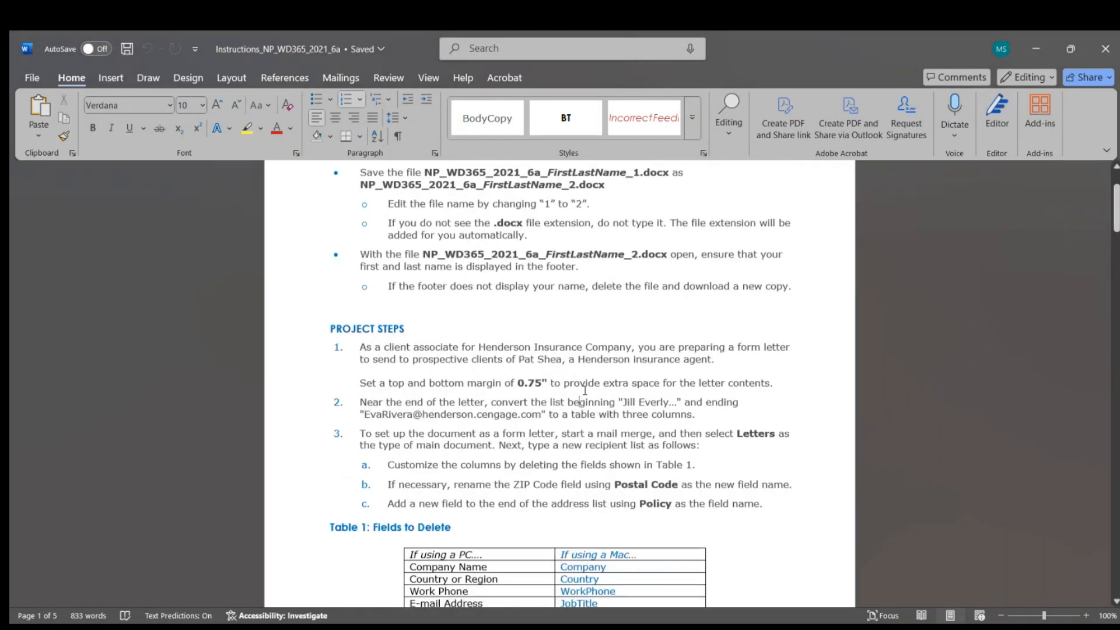
scroll(580, 393, down, 12)
scroll(583, 396, down, 4)
scroll(583, 395, up, 4)
scroll(583, 396, up, 7)
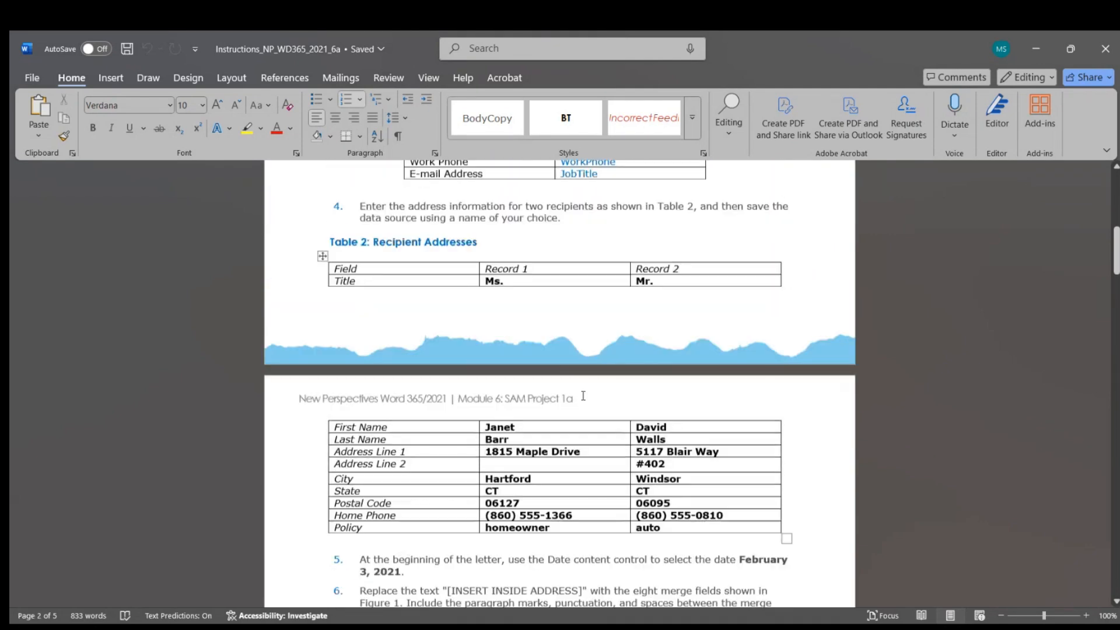
scroll(584, 399, down, 1)
scroll(584, 400, down, 7)
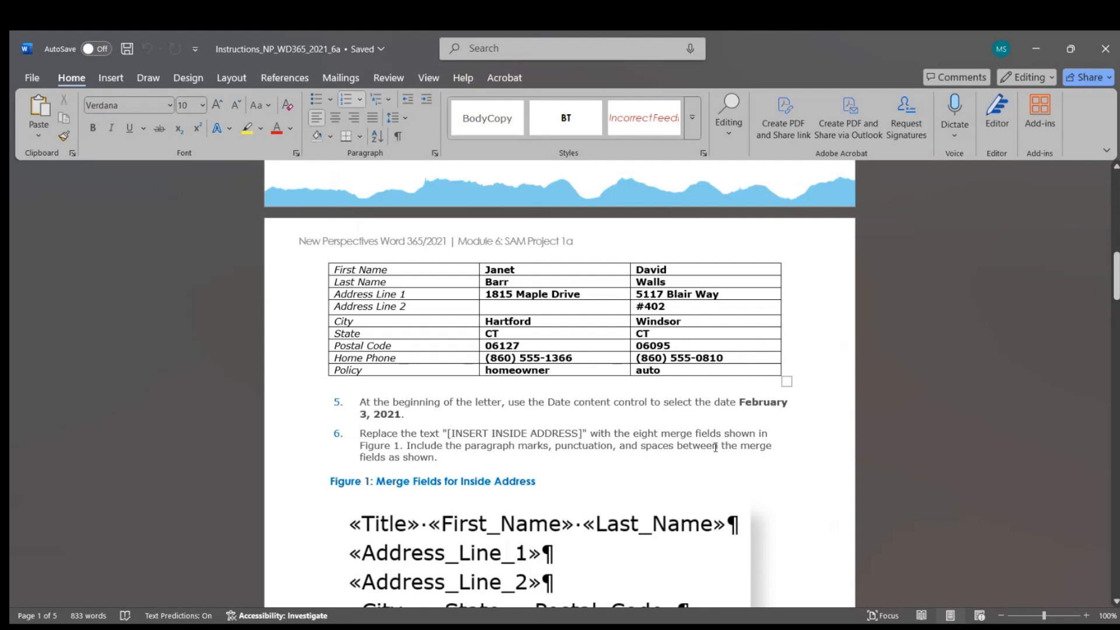
scroll(714, 448, down, 1)
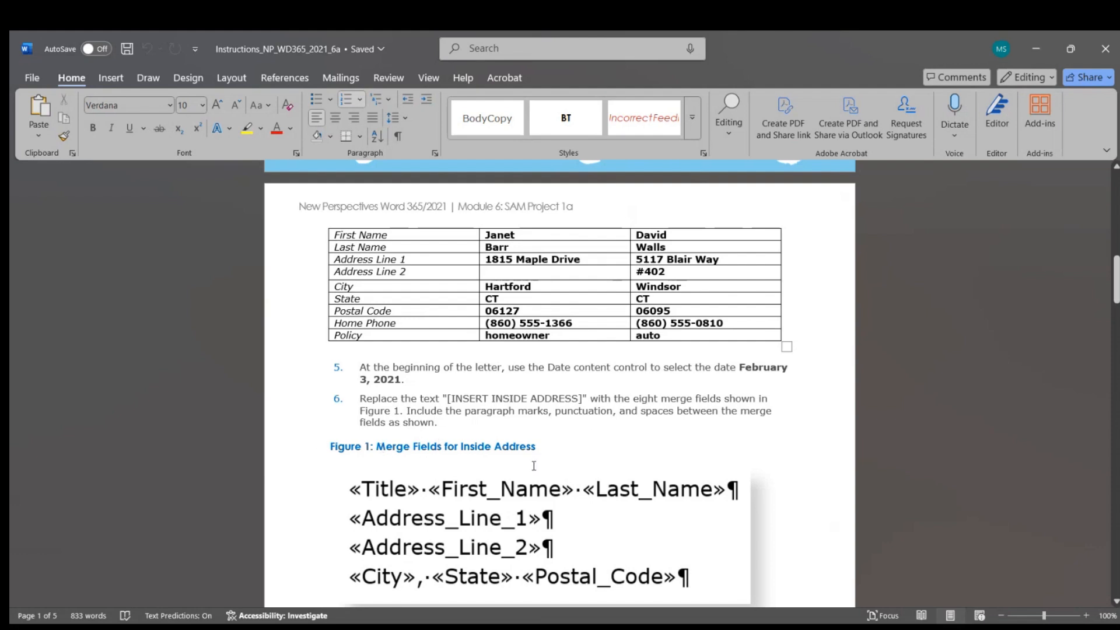
scroll(522, 462, down, 1)
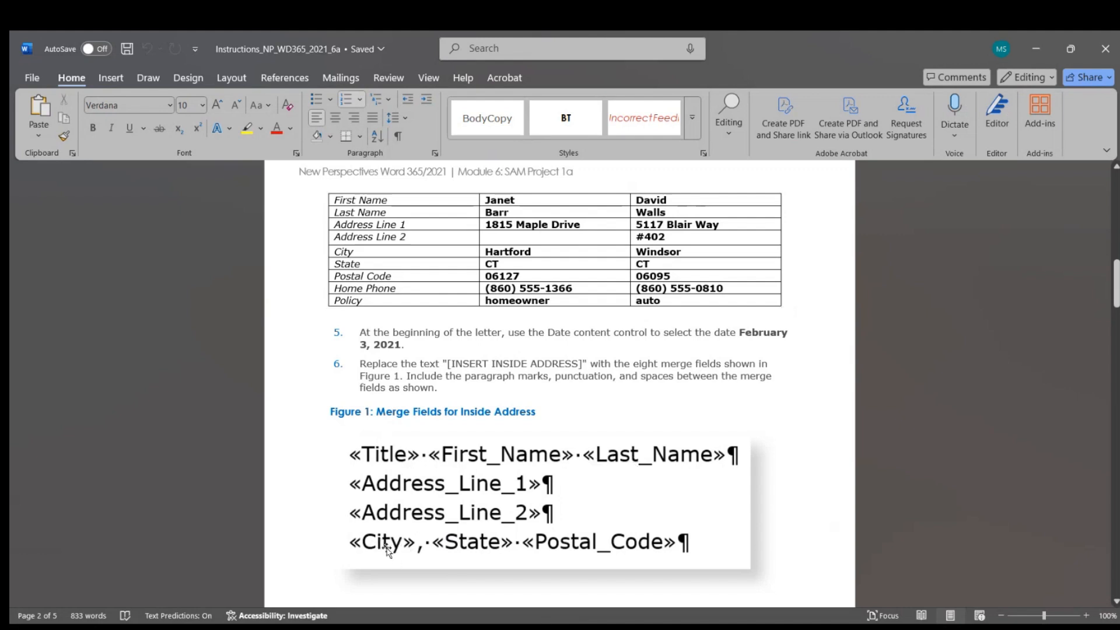
scroll(457, 484, down, 4)
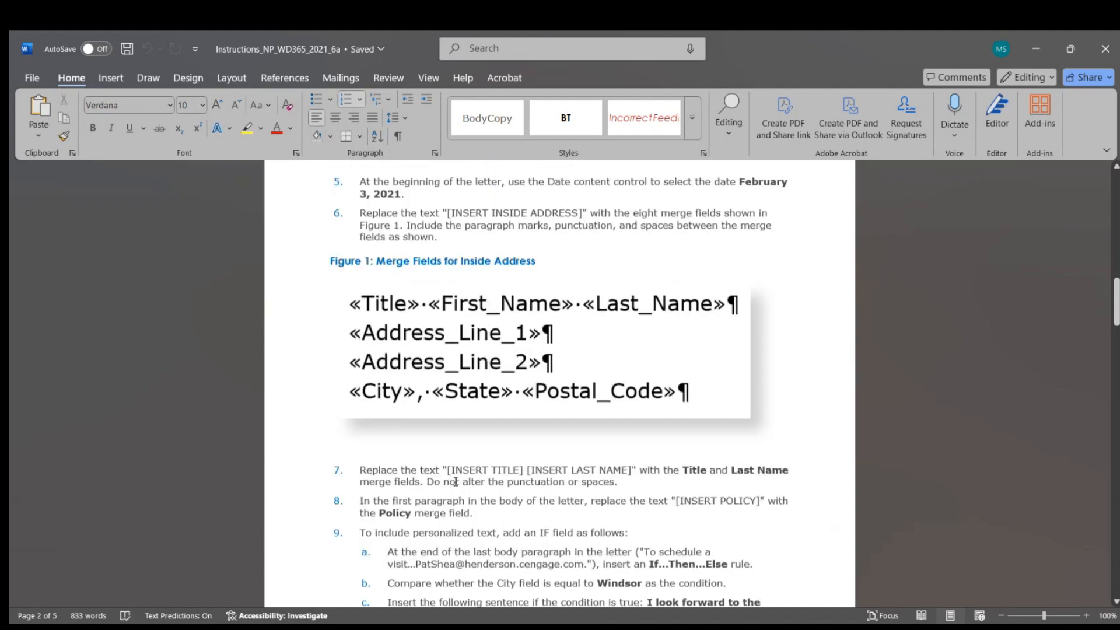
scroll(463, 482, up, 3)
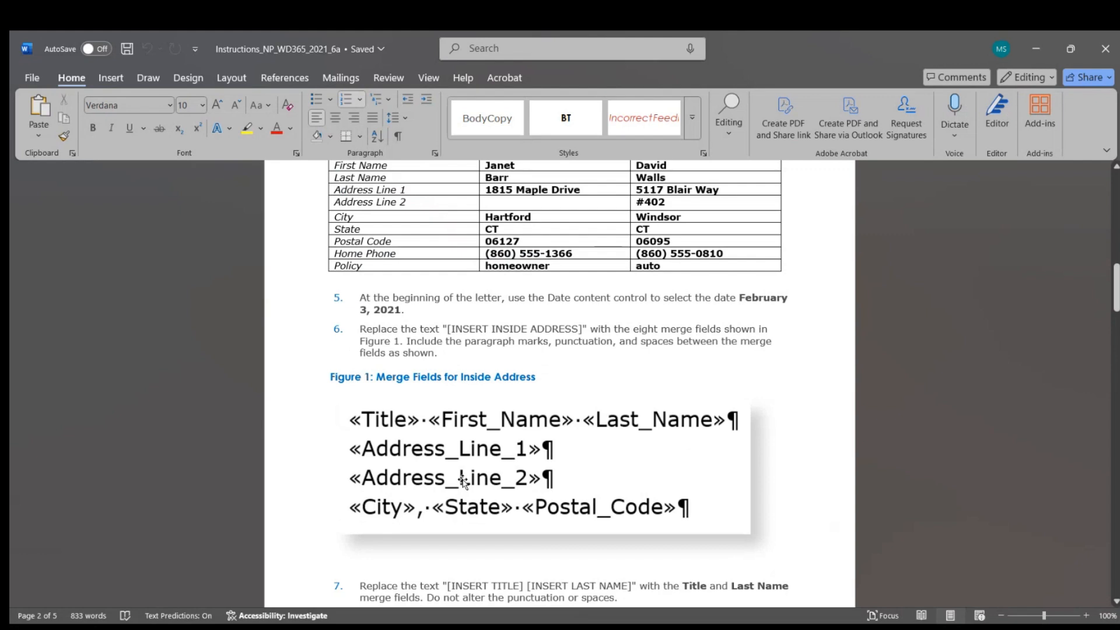
scroll(462, 481, down, 2)
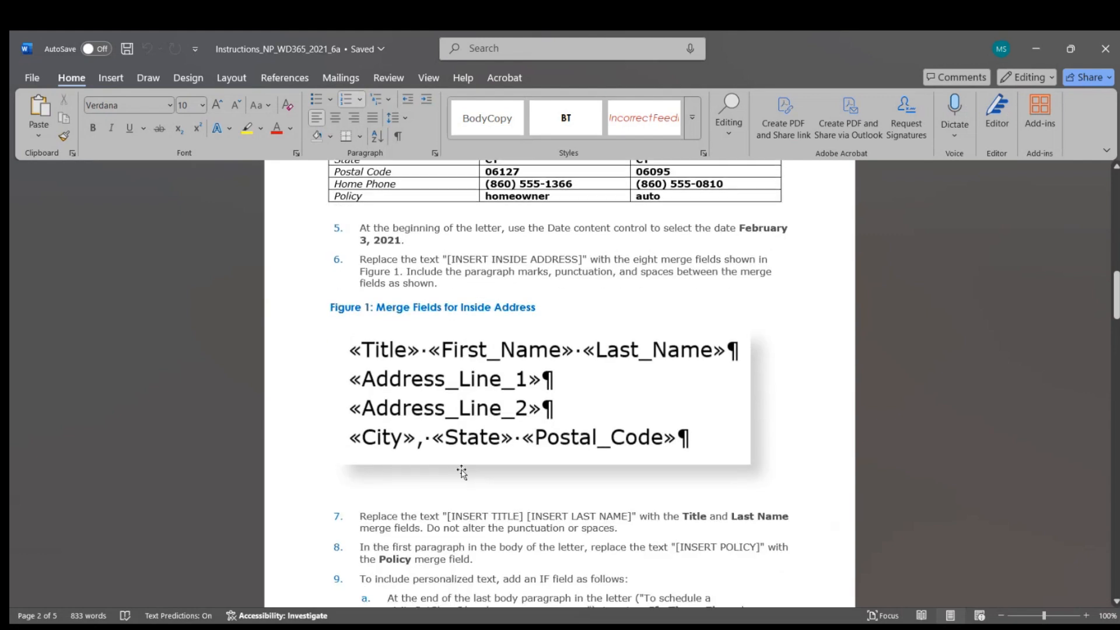
key(alt+Tab)
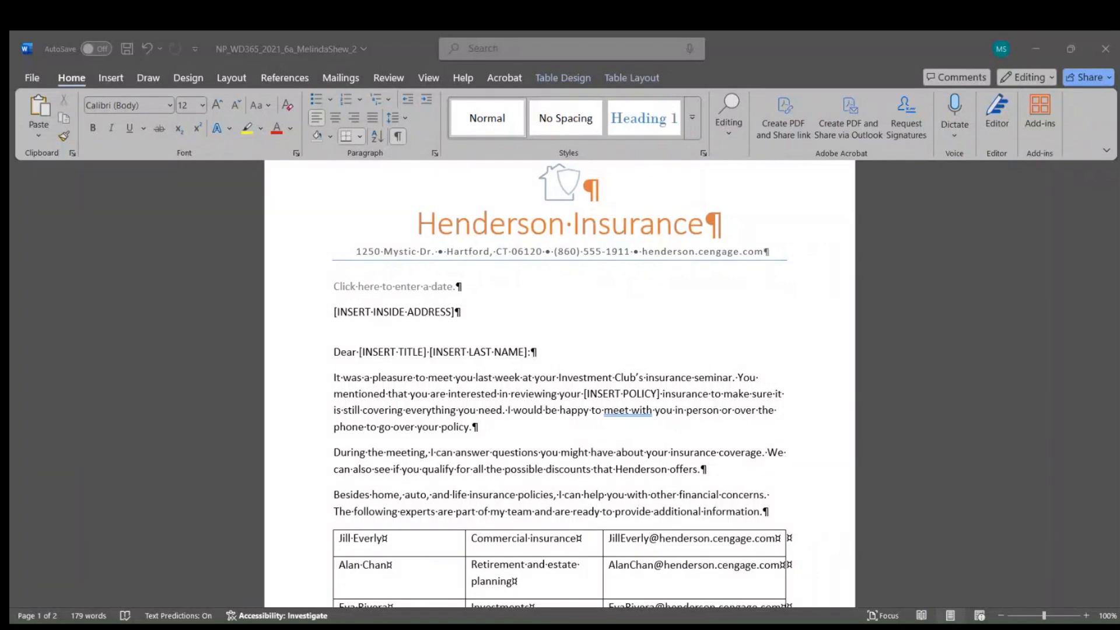
Step: In the date placeholder's calendar, go back to February 2021 and pick February 3, 2021
click(854, 555)
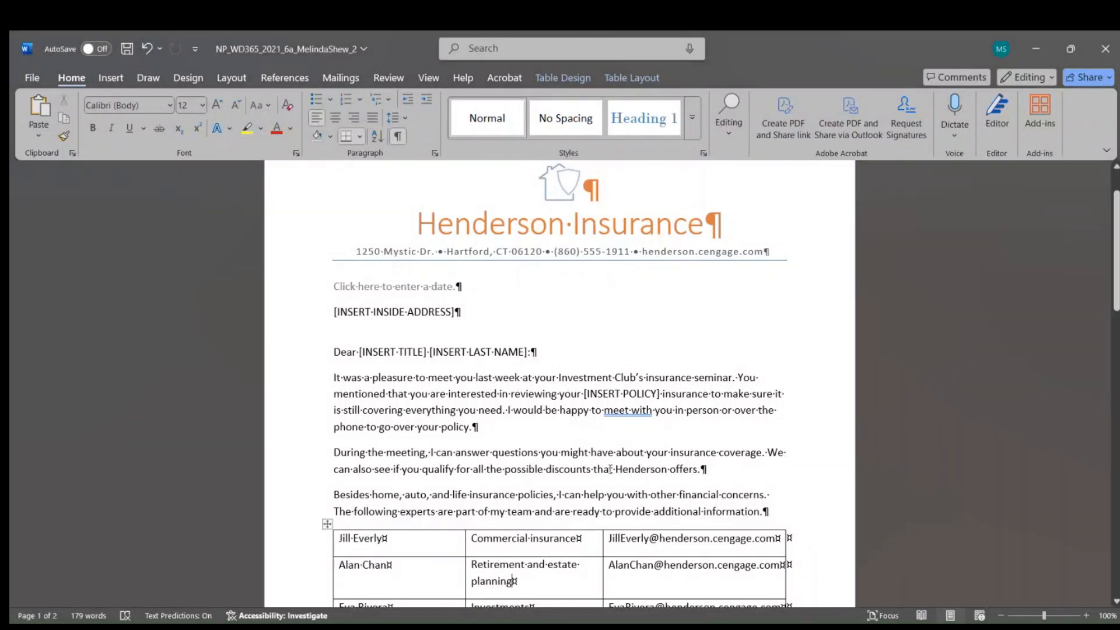
click(426, 289)
click(474, 292)
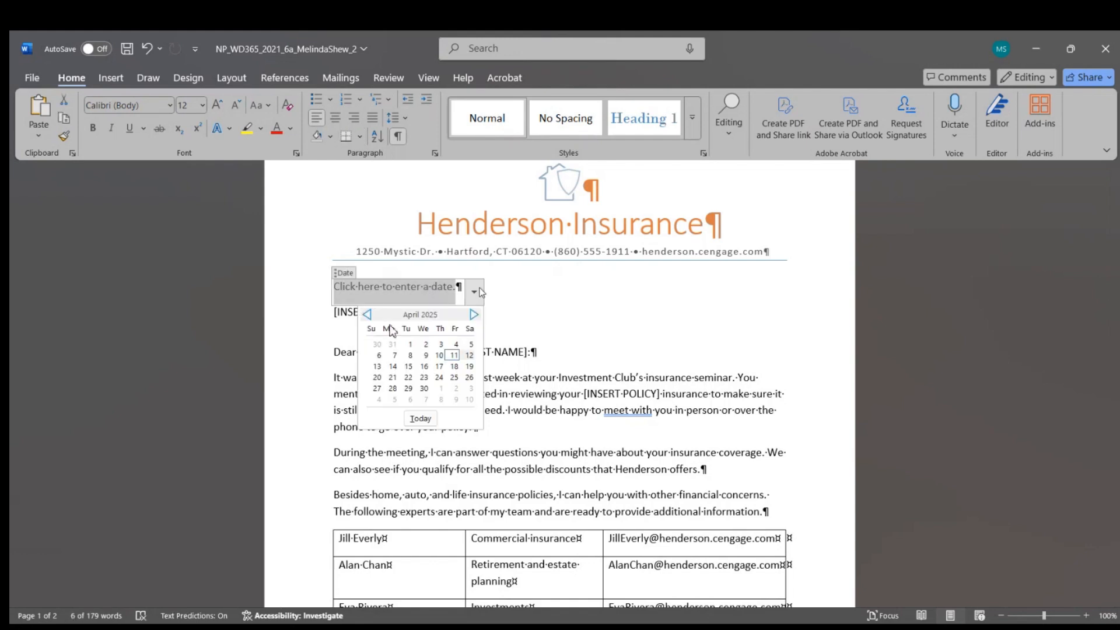
click(366, 315)
click(366, 315)
click(366, 315)
click(366, 315)
click(366, 315)
double_click(366, 315)
double_click(366, 315)
click(365, 315)
double_click(365, 315)
double_click(366, 315)
click(366, 315)
double_click(366, 315)
double_click(366, 315)
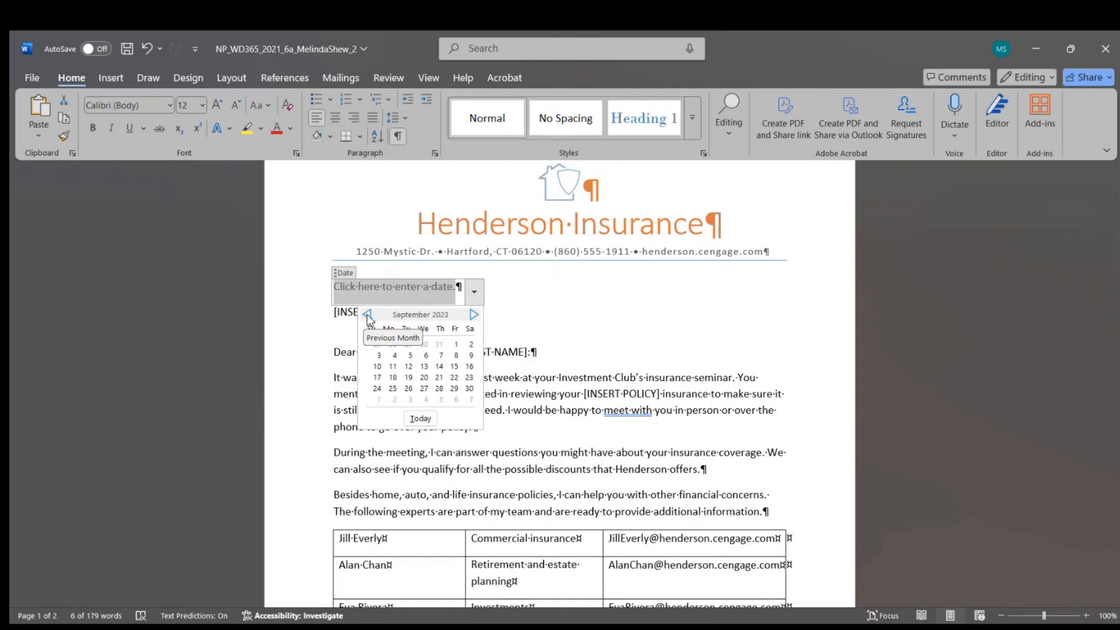
double_click(366, 315)
click(366, 315)
double_click(366, 315)
click(366, 315)
double_click(366, 315)
click(366, 315)
double_click(366, 315)
click(366, 315)
double_click(366, 315)
click(365, 315)
double_click(366, 315)
click(365, 315)
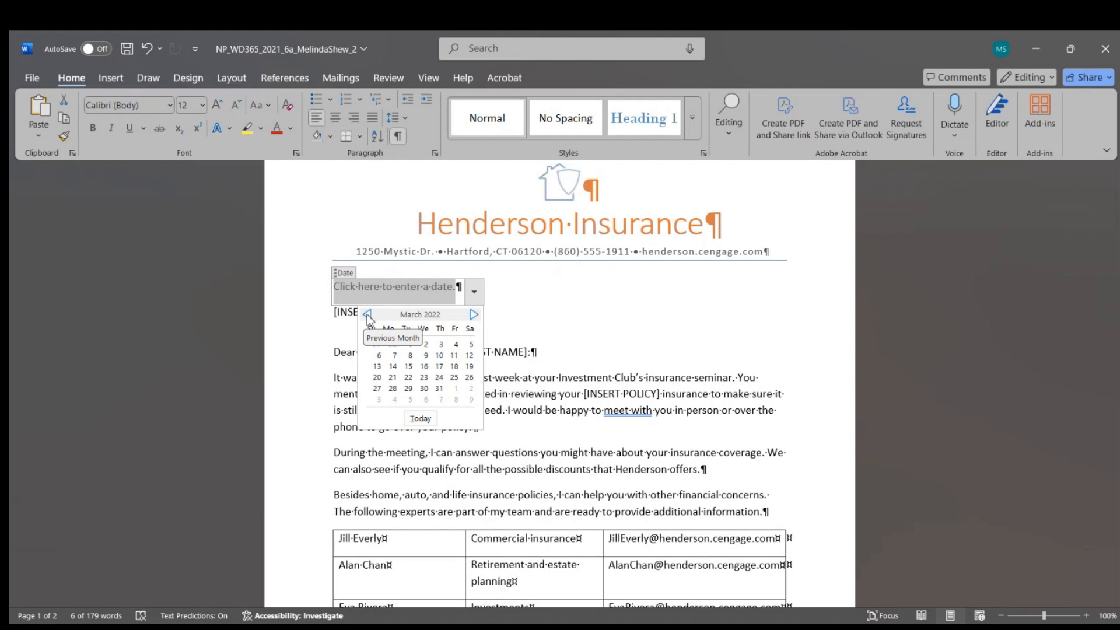
double_click(366, 315)
double_click(366, 315)
double_click(366, 315)
double_click(366, 315)
click(366, 315)
click(366, 315)
double_click(366, 315)
click(366, 315)
click(426, 345)
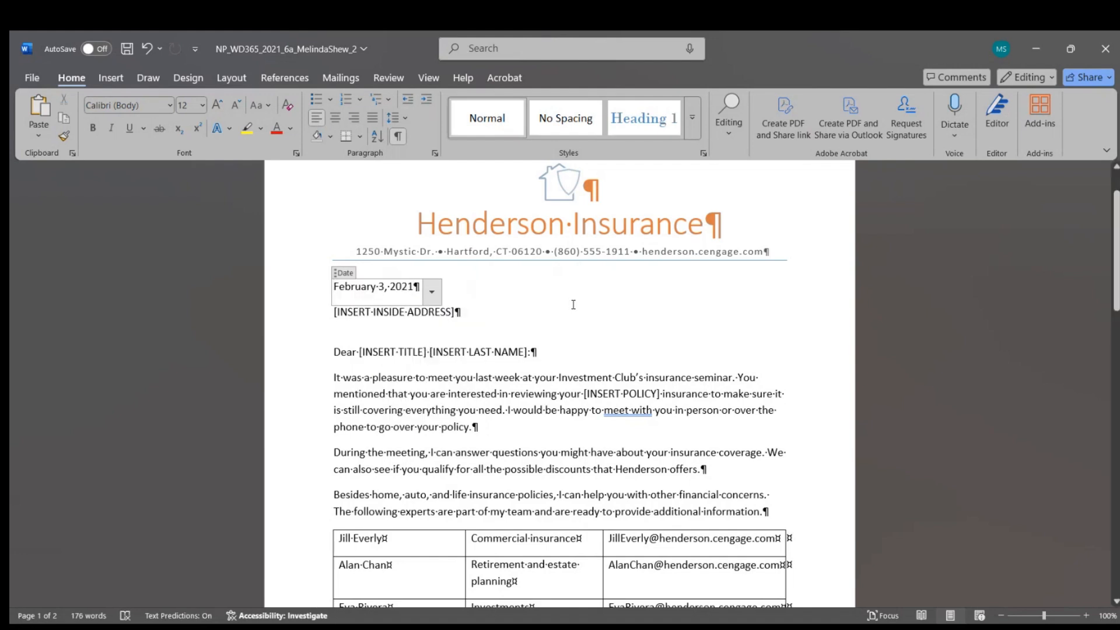
click(411, 349)
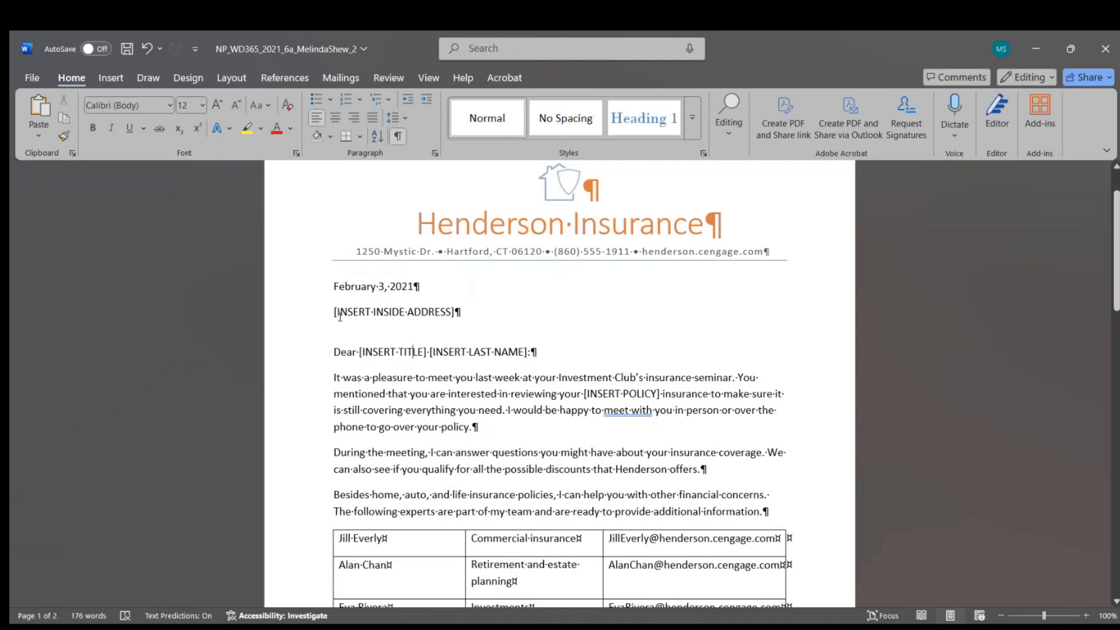
Step: Replace the inside-address placeholder with the Title, First_Name and Last_Name merge fields
drag(339, 313, 439, 318)
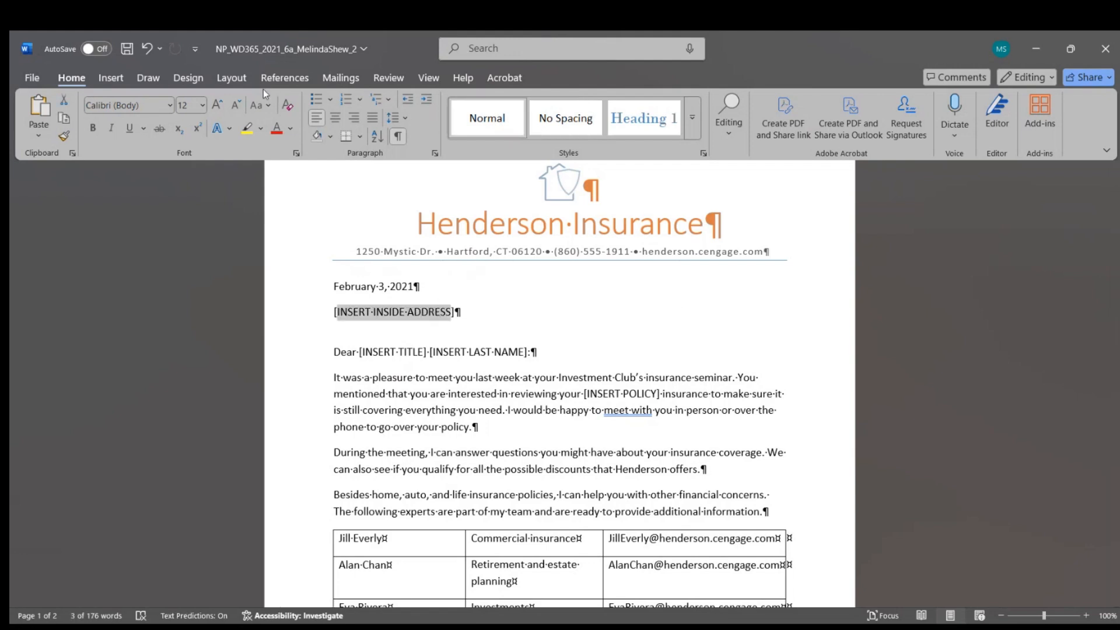
click(334, 80)
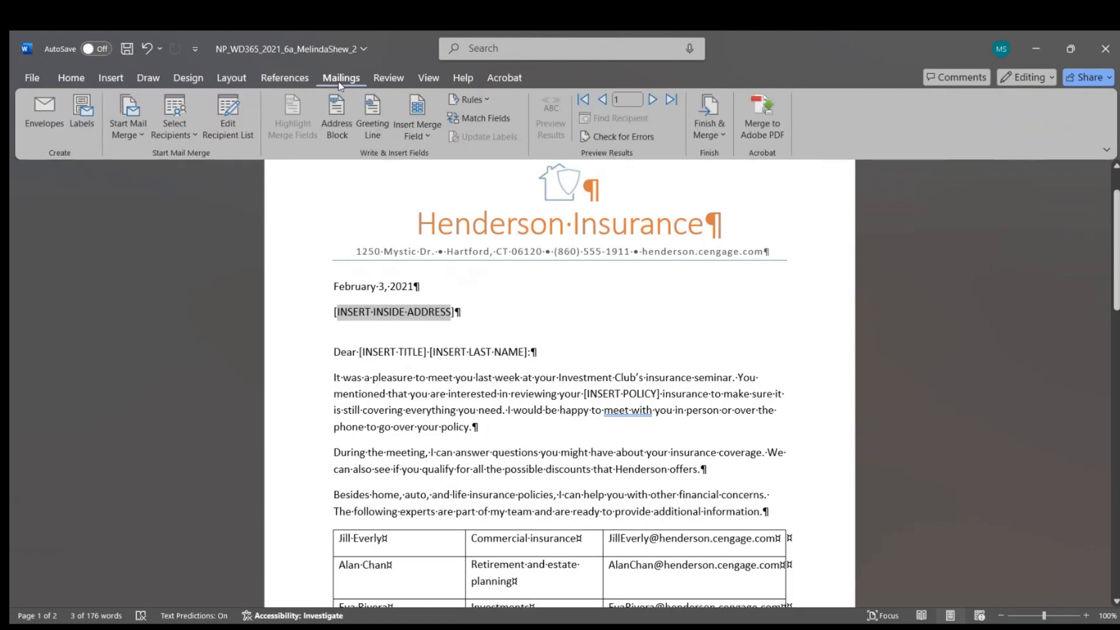
click(425, 130)
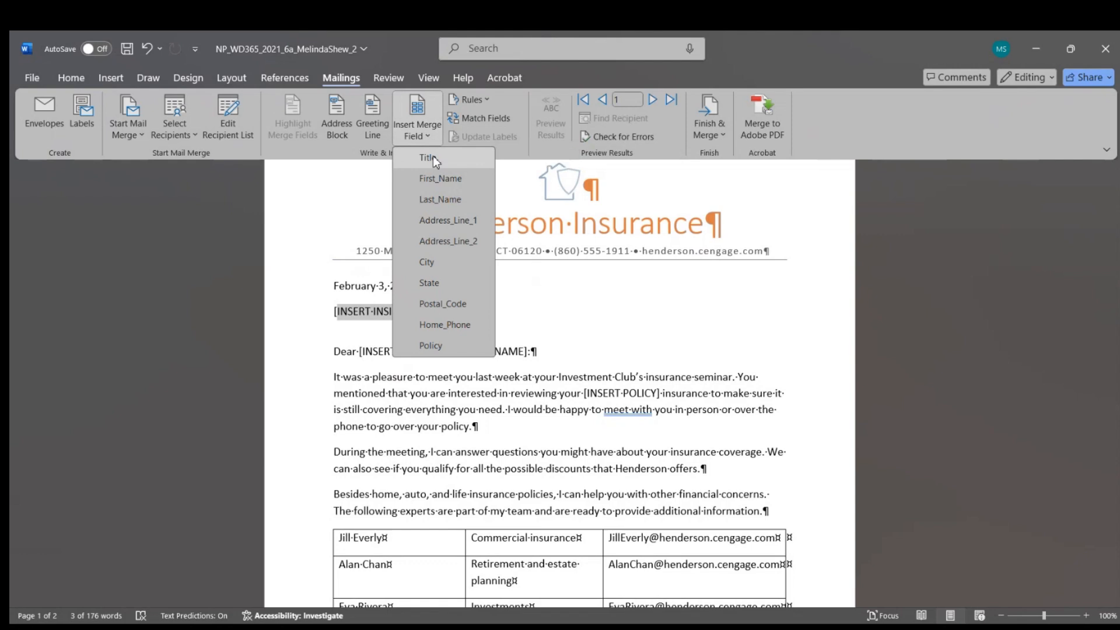
click(433, 158)
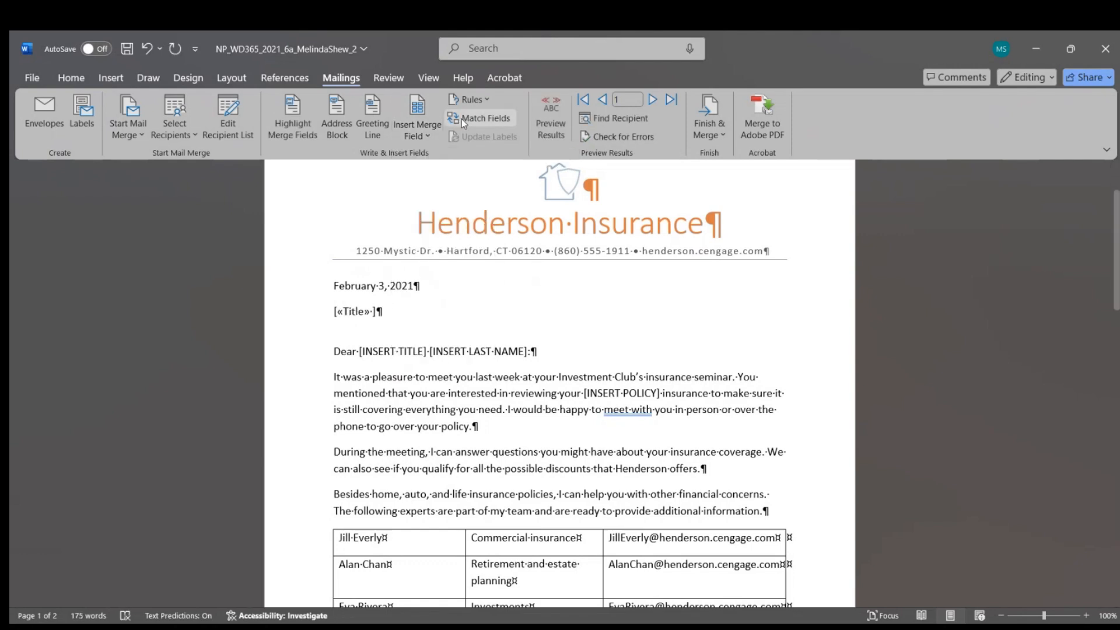
click(428, 134)
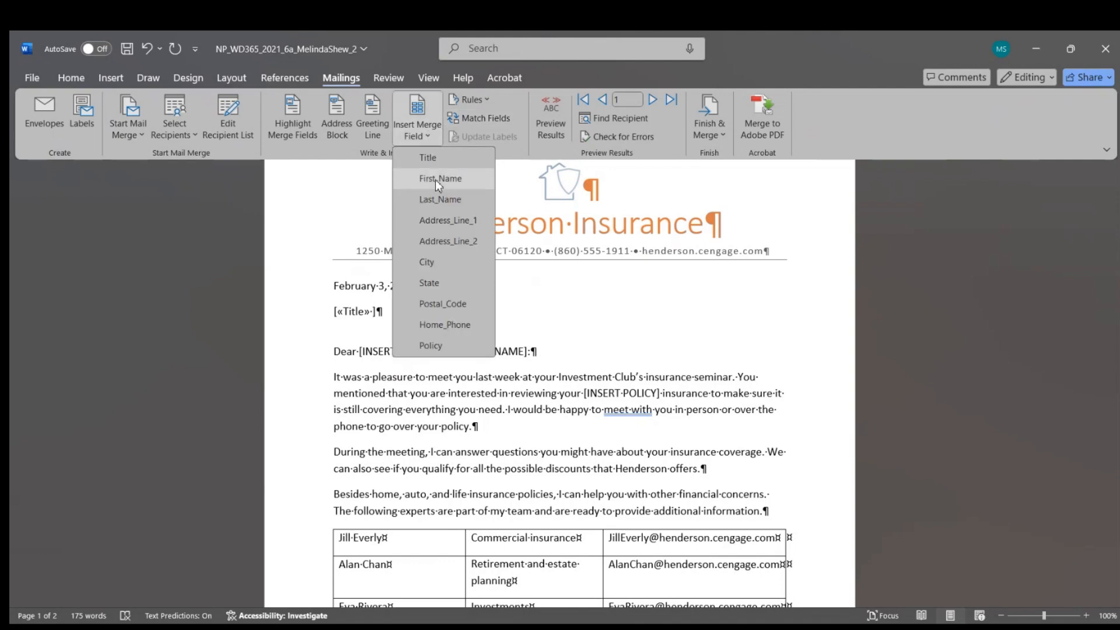
click(438, 178)
click(426, 138)
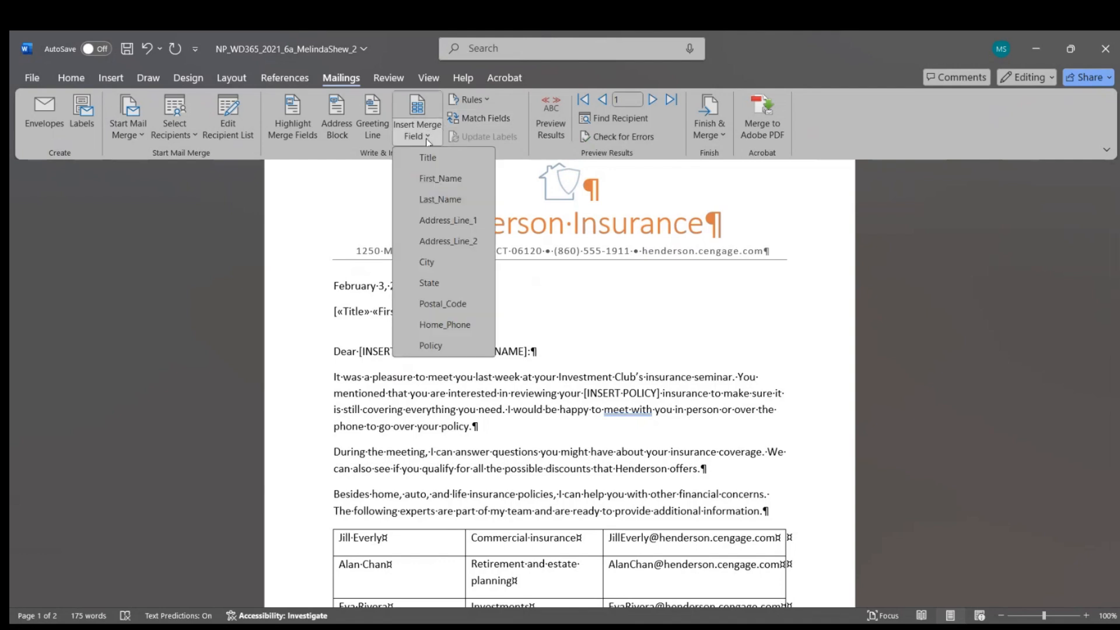
click(437, 201)
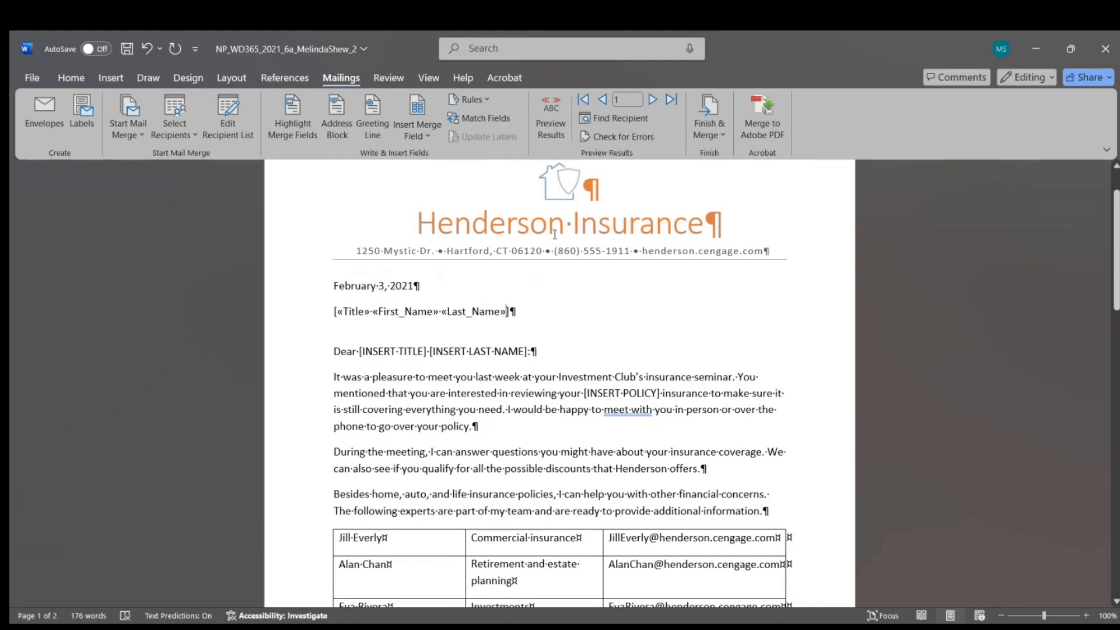
Step: Delete the leftover opening and closing brackets around the name line's merge fields
click(339, 314)
click(335, 312)
key(Delete)
click(505, 312)
key(Delete)
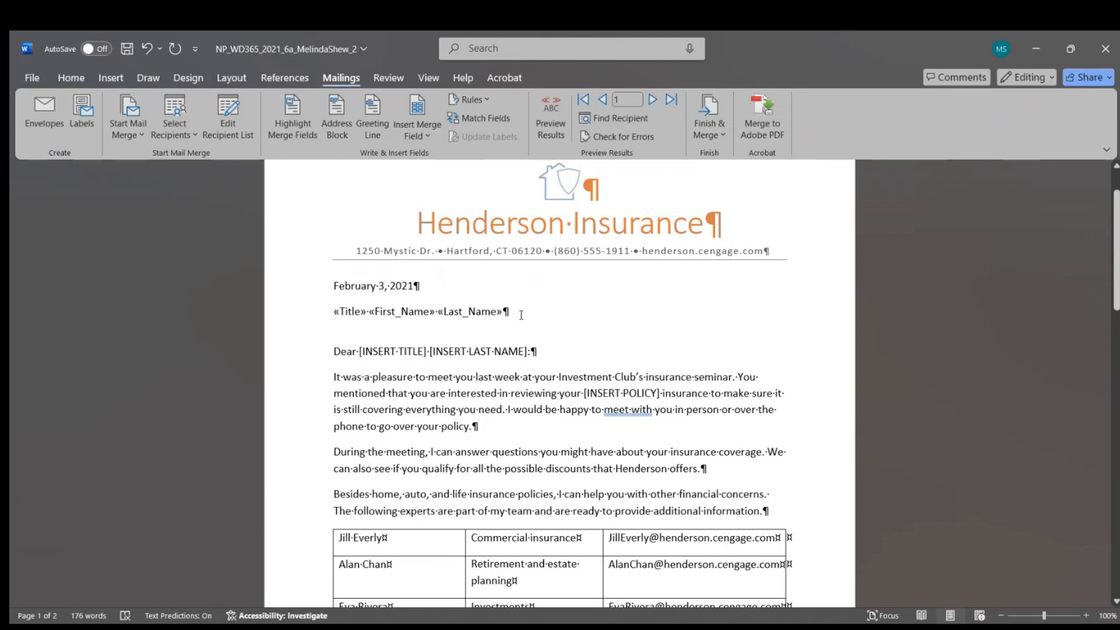
Step: Add Address_Line_1 and Address_Line_2 merge fields on their own lines below the name
key(Return)
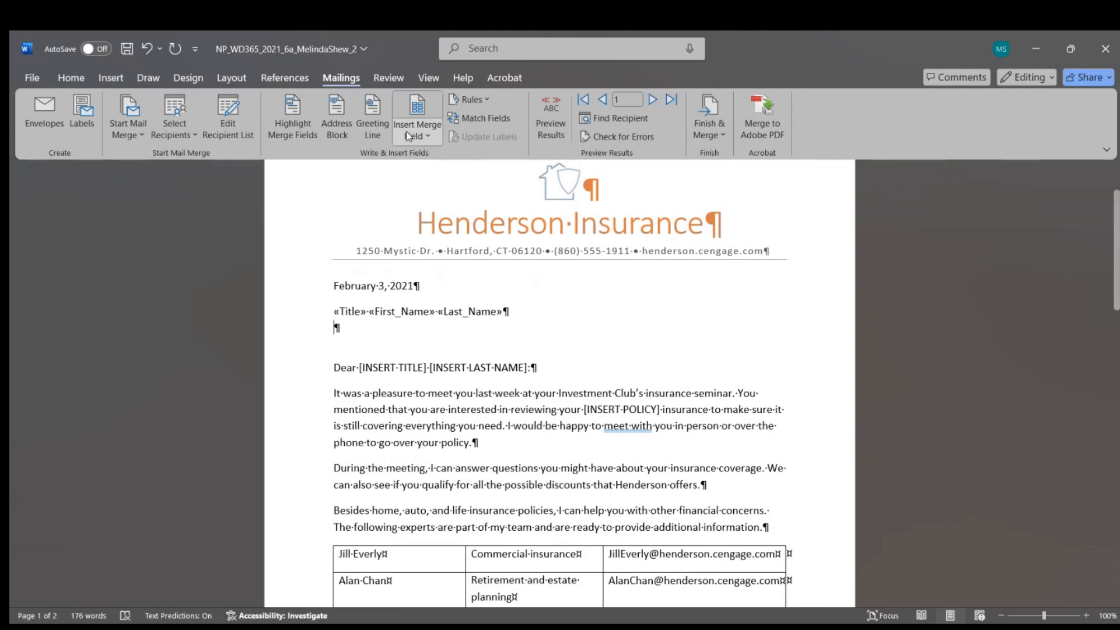
click(434, 135)
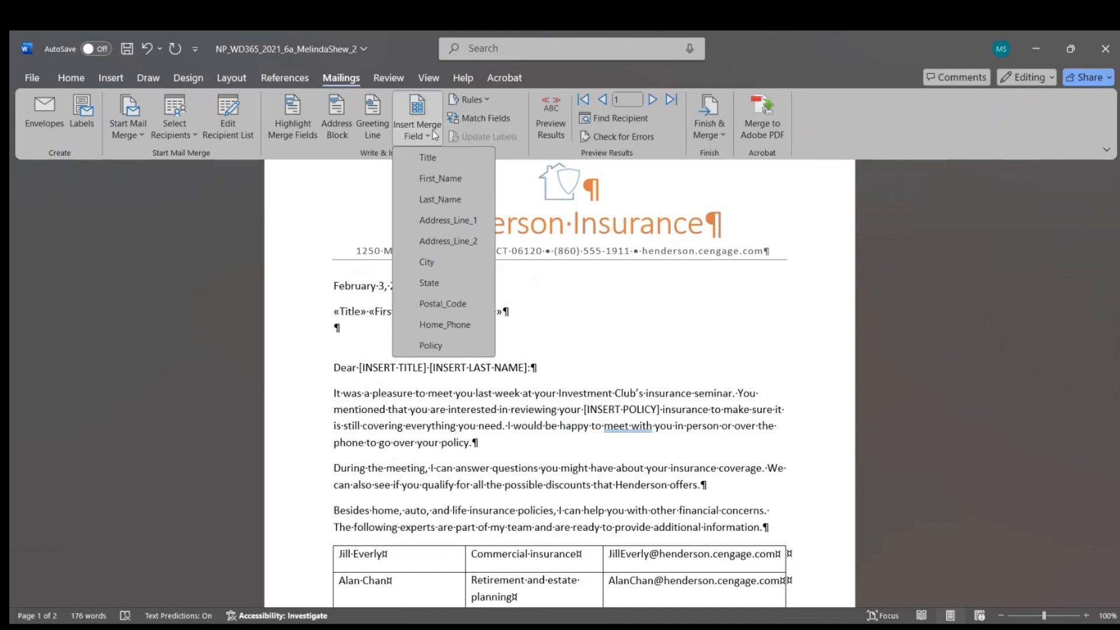
click(457, 220)
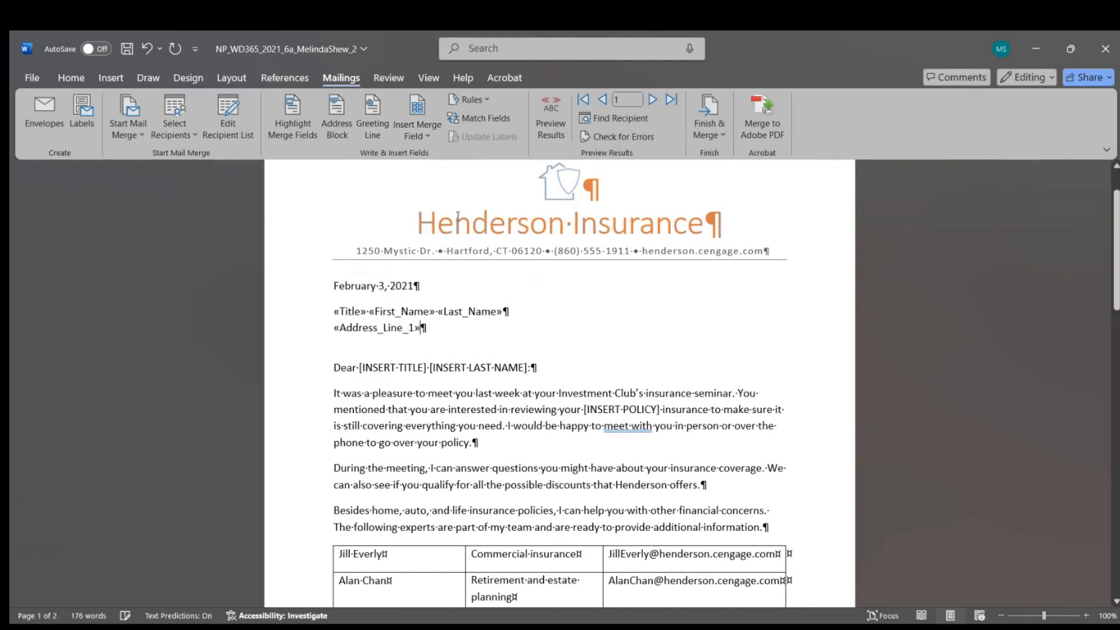
key(Return)
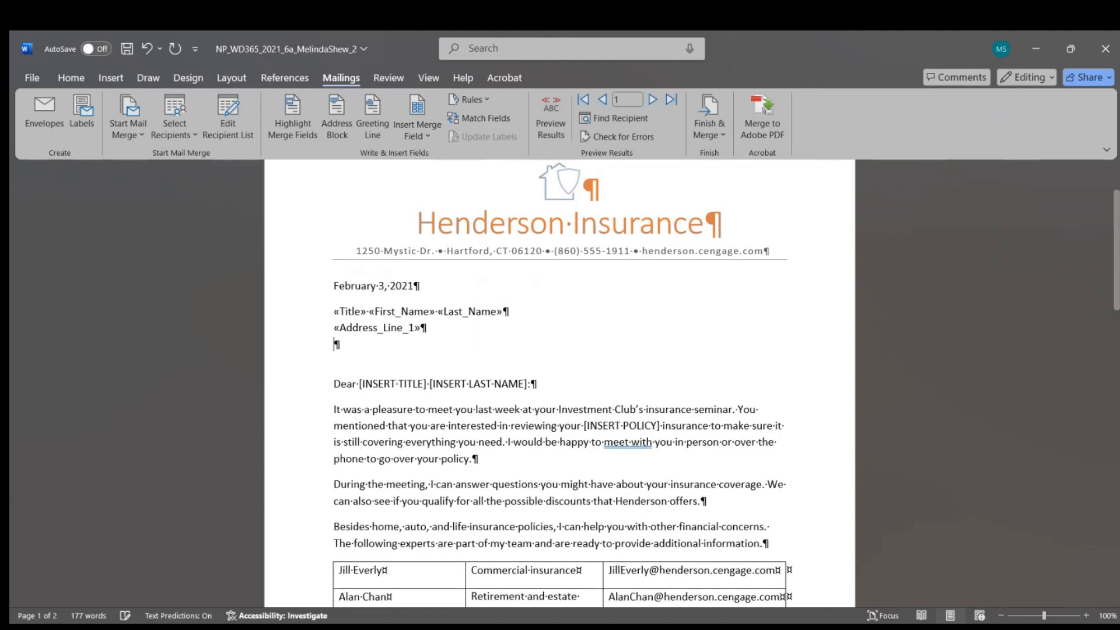
click(416, 130)
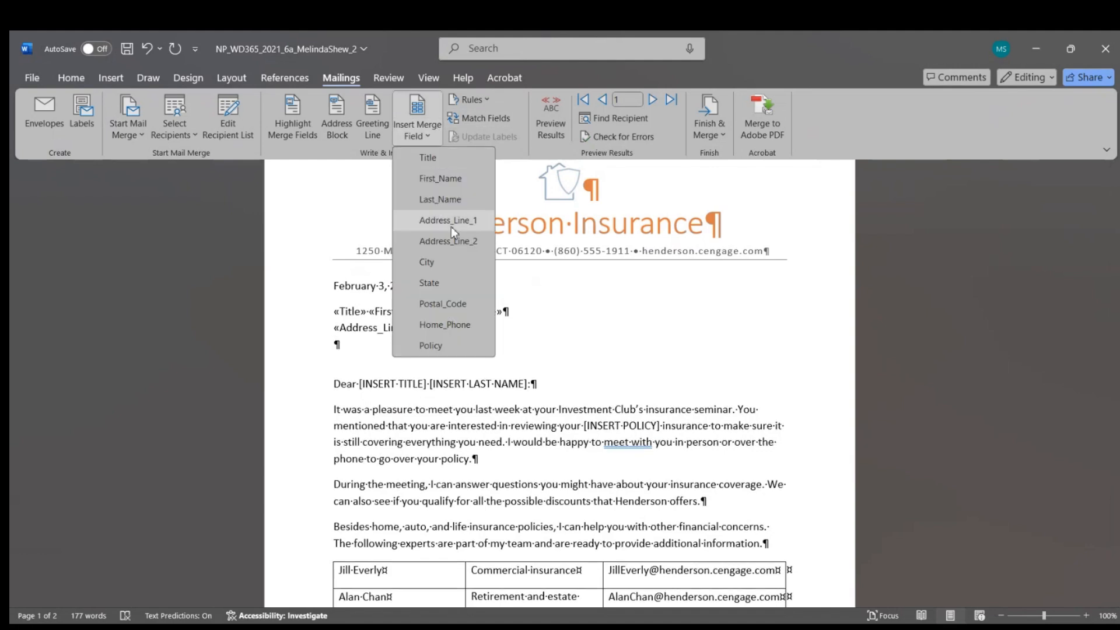
click(451, 227)
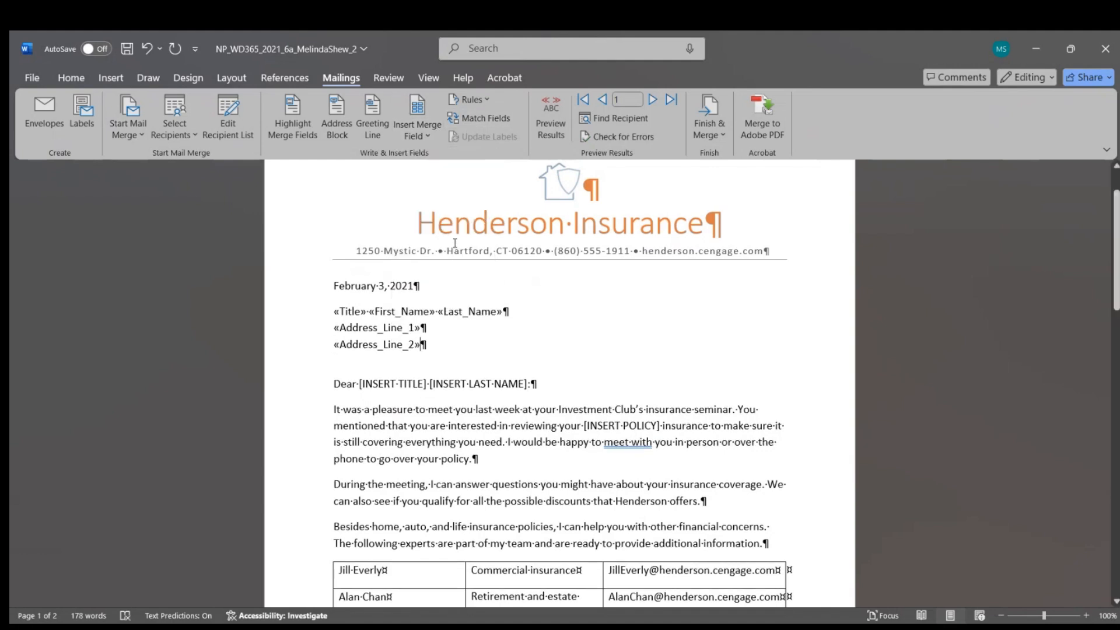
Step: Add a line with City, a comma, then the State and Postal_Code merge fields
key(Return)
click(431, 128)
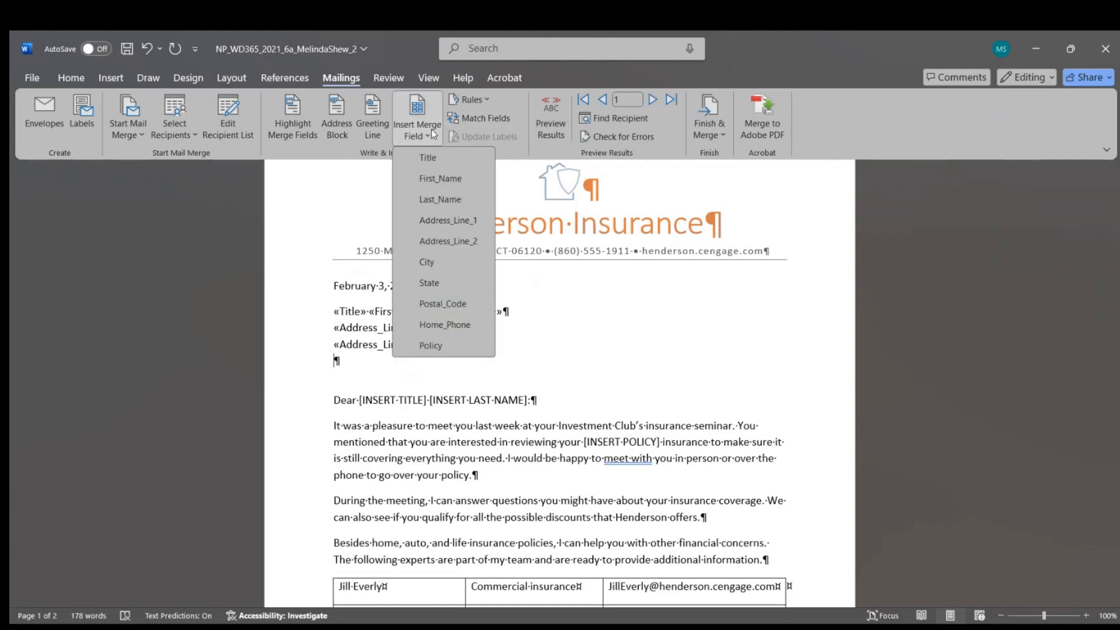
click(452, 261)
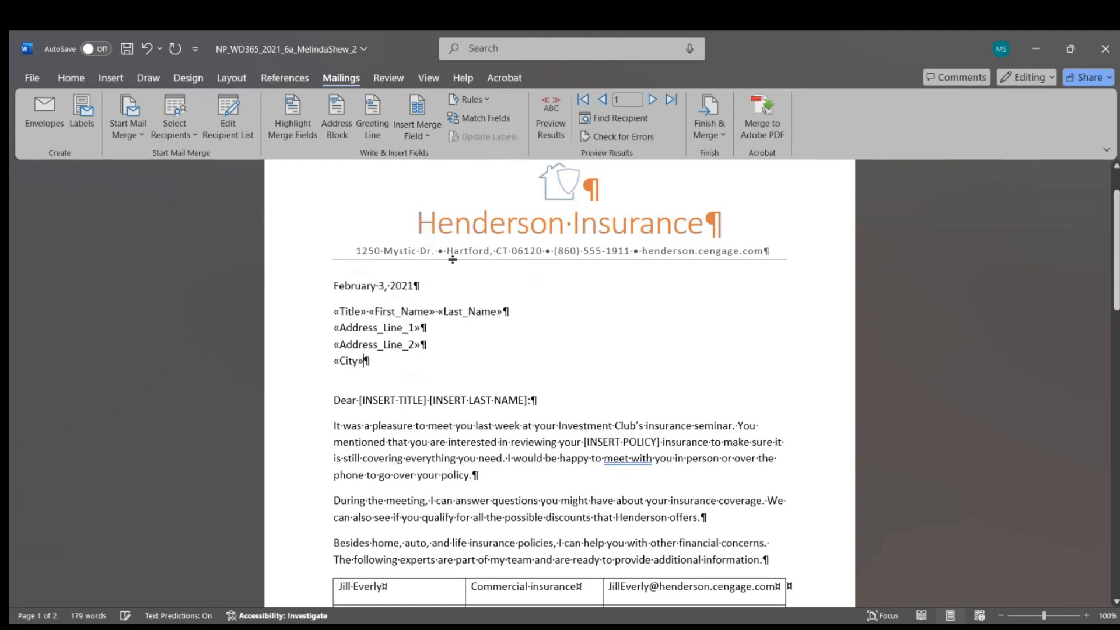
text(,)
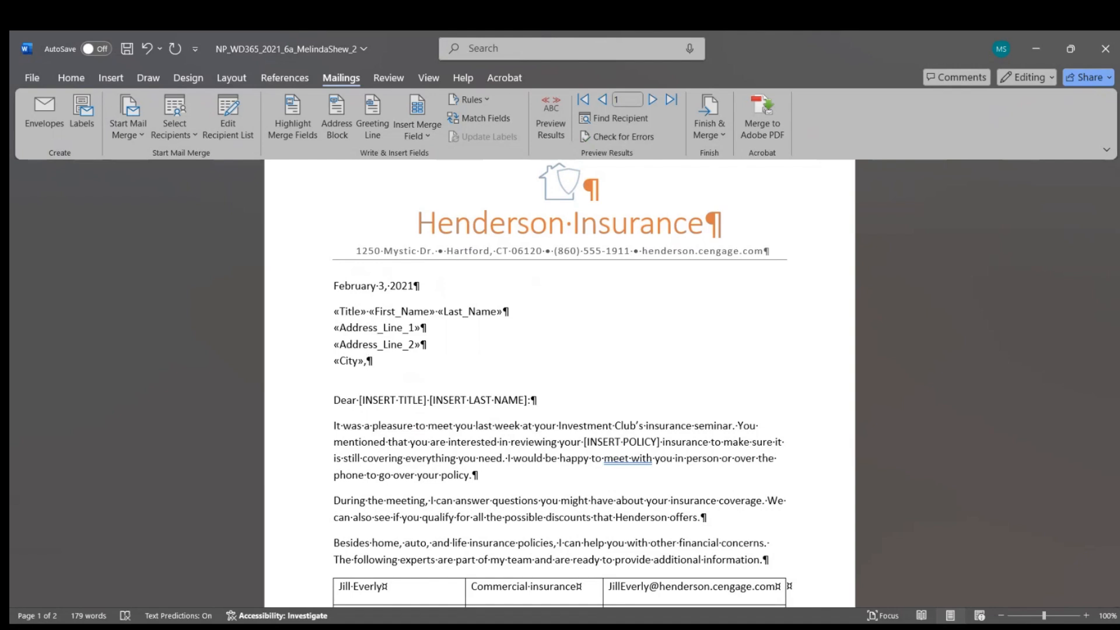
click(420, 131)
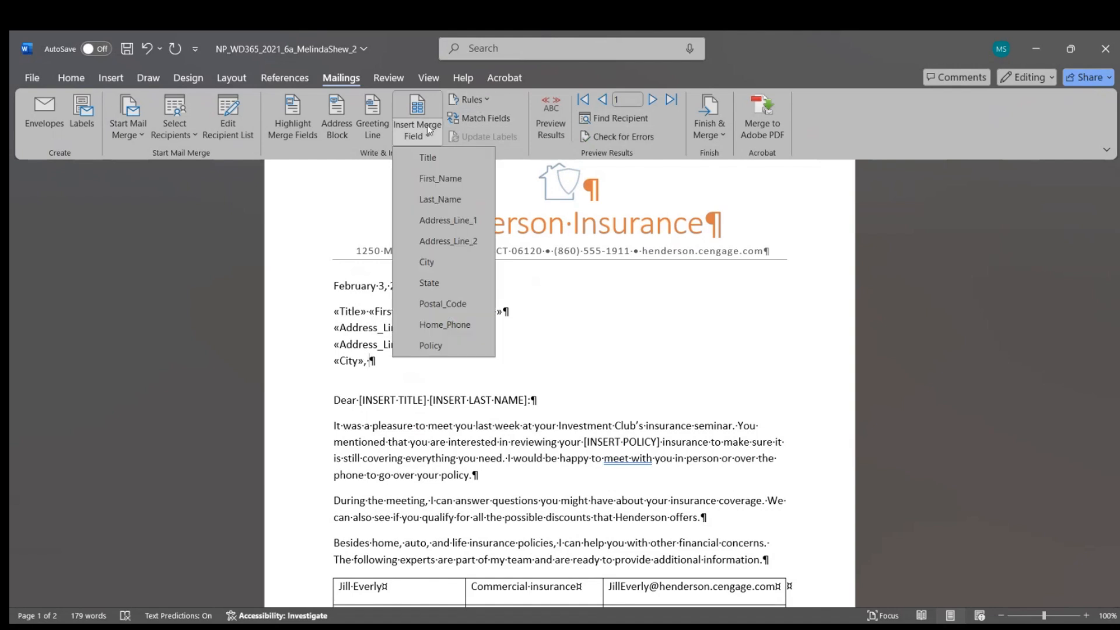
click(432, 286)
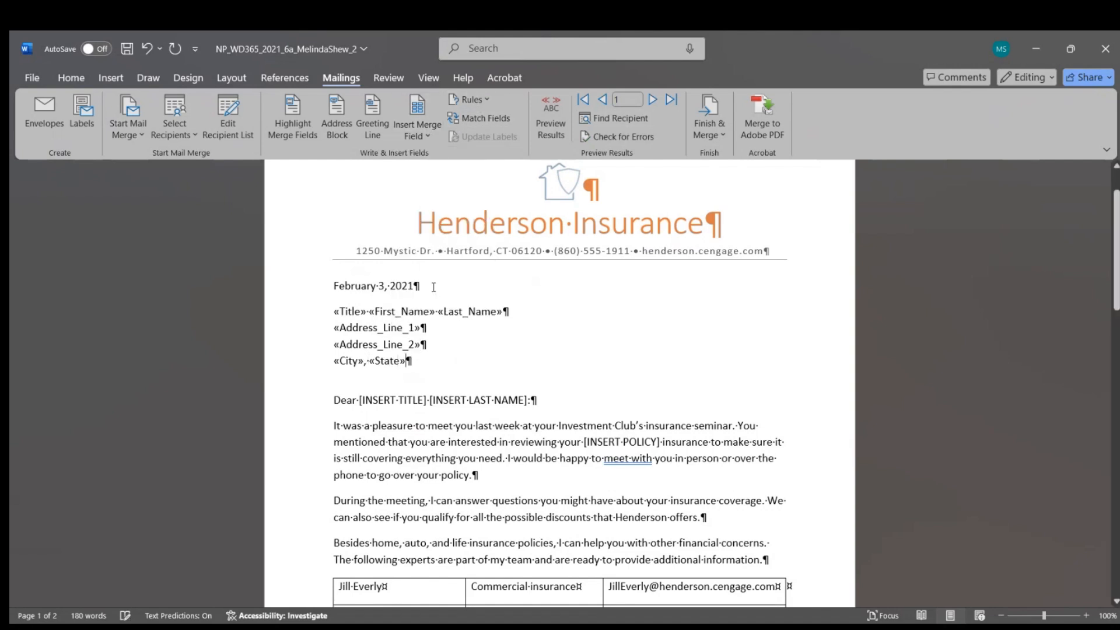
click(419, 133)
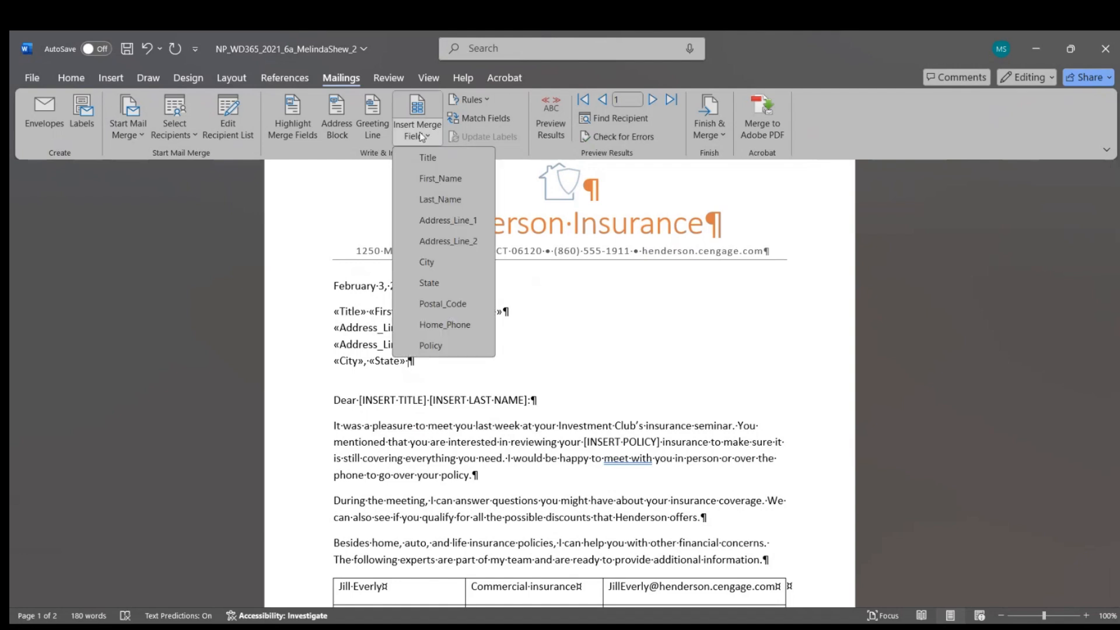
click(432, 306)
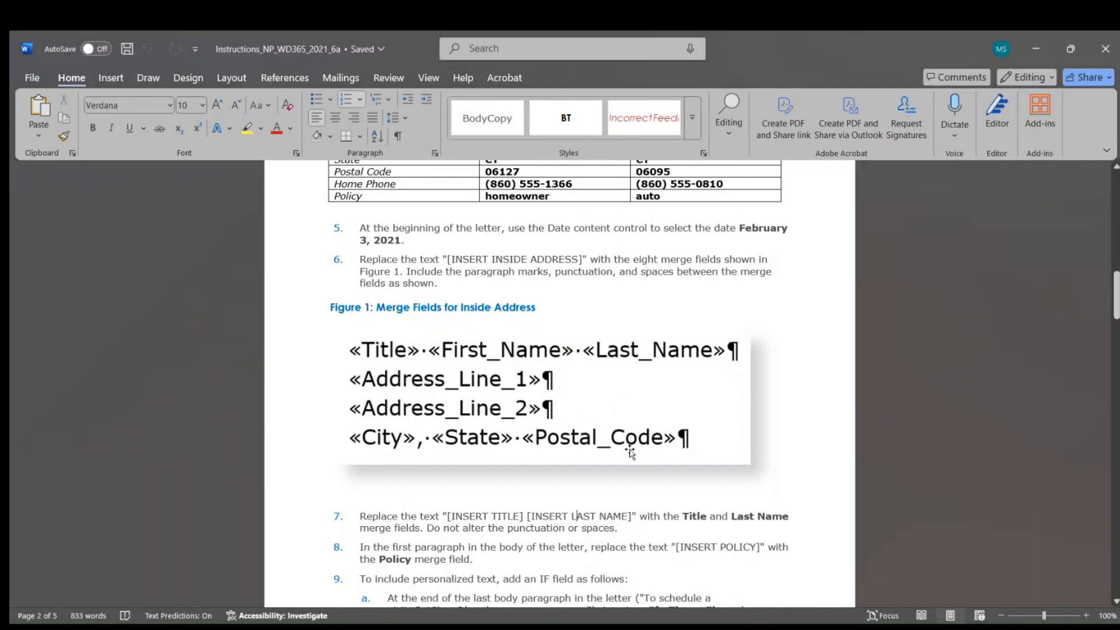
Step: Scroll the instructions down to steps 7 through 10 on greeting fields and the Windsor rule
scroll(630, 452, down, 5)
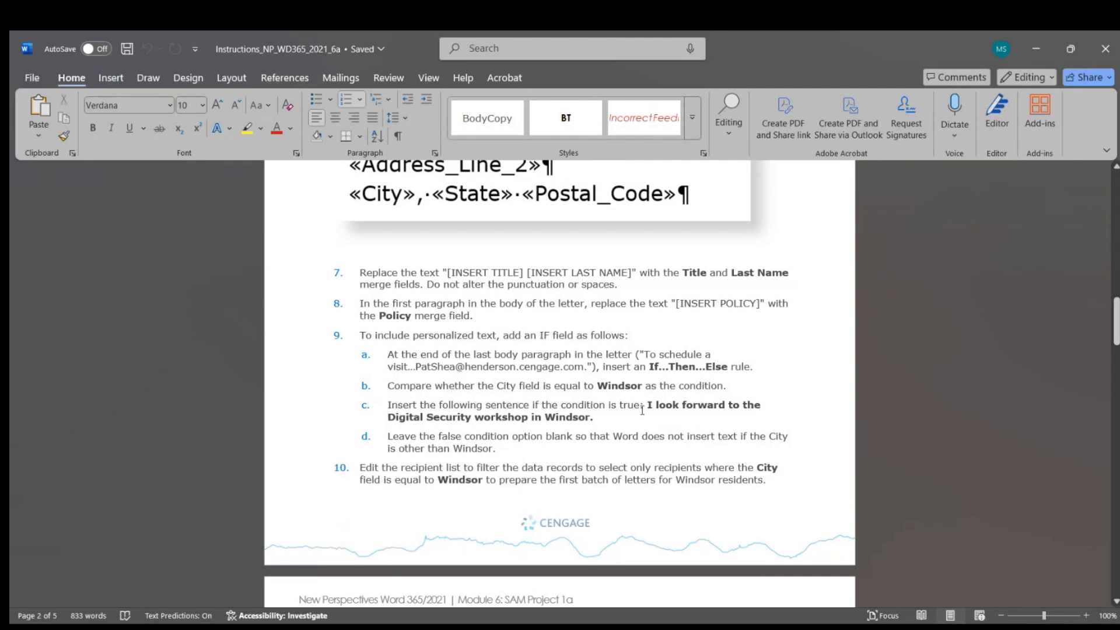
Step: Copy step 9c's Windsor workshop sentence and switch back to the Henderson letter
drag(647, 405, 594, 417)
right_click(586, 415)
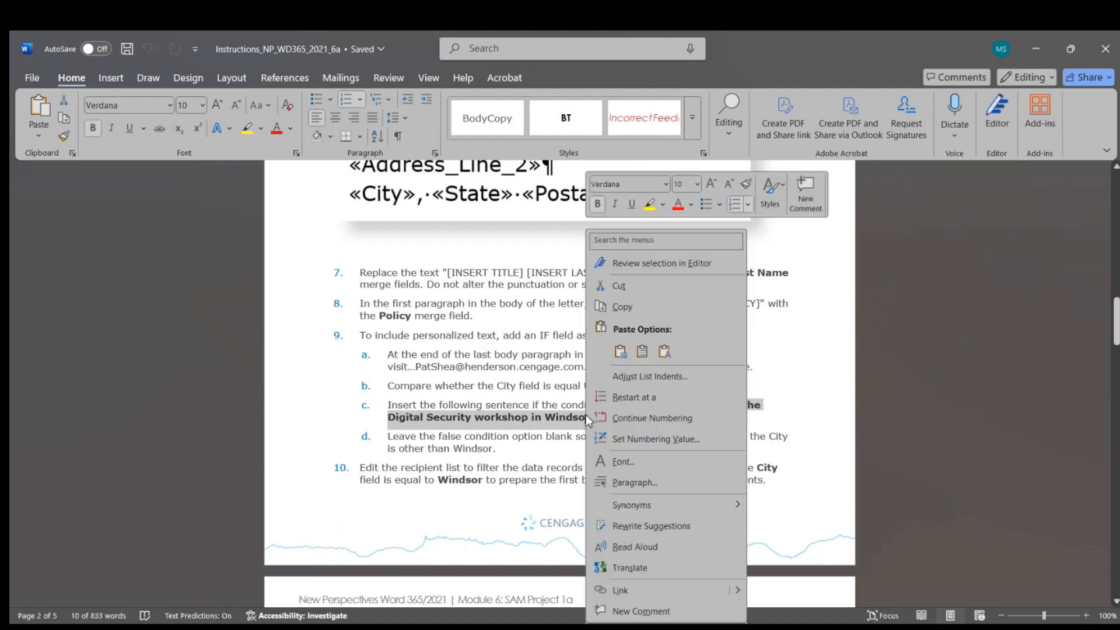
click(615, 306)
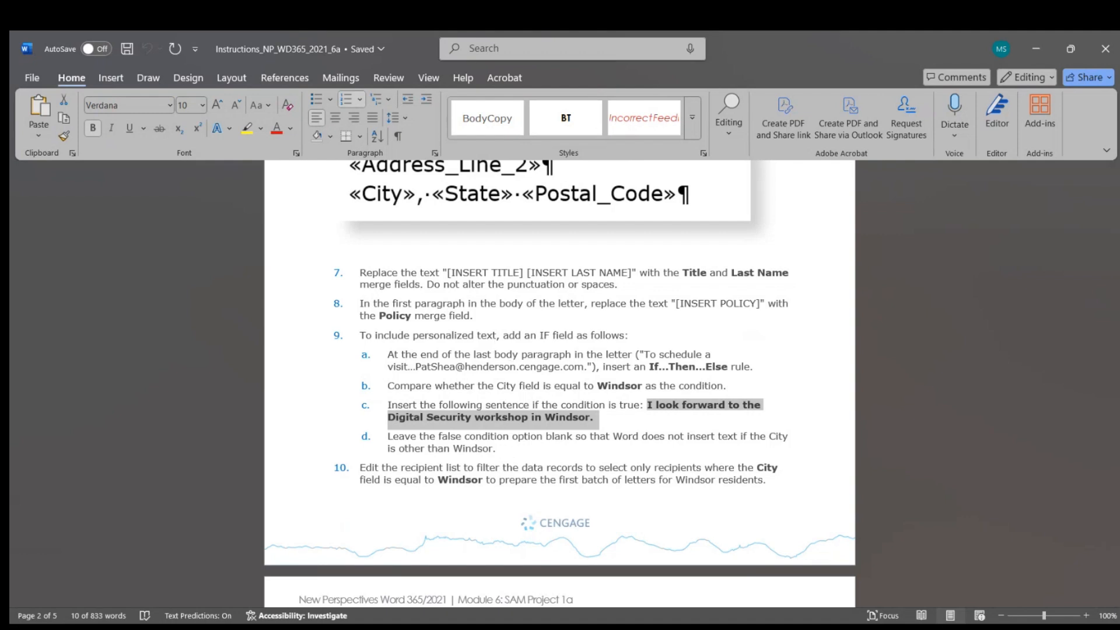
key(alt+Tab)
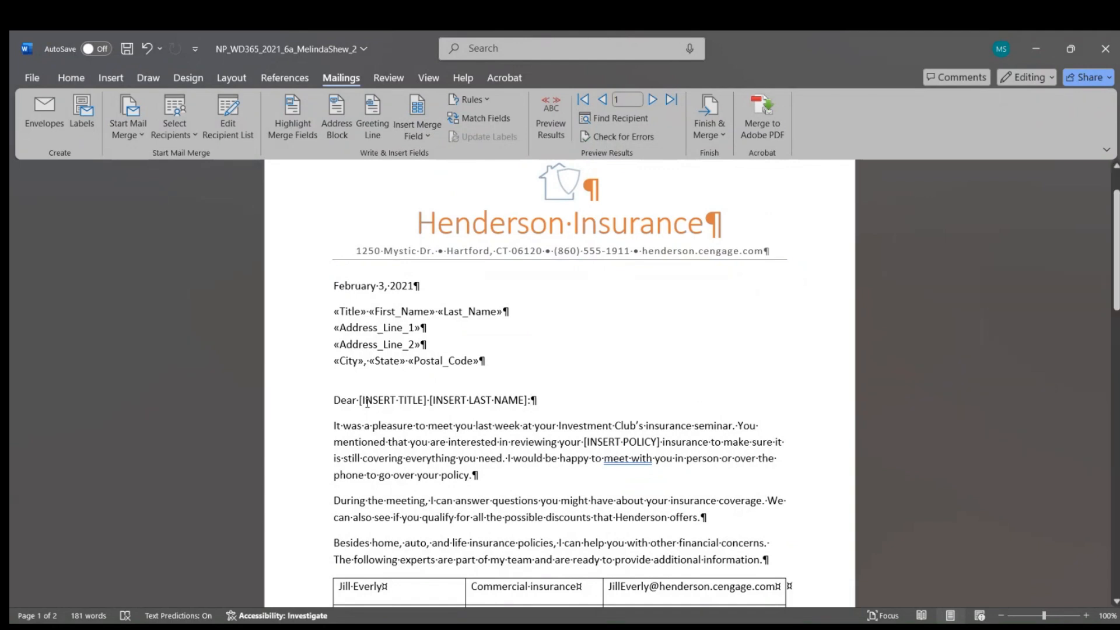
Step: Replace the greeting's [INSERT TITLE] and [INSERT LAST NAME] placeholders with the Title and Last_Name fields
drag(360, 403, 422, 401)
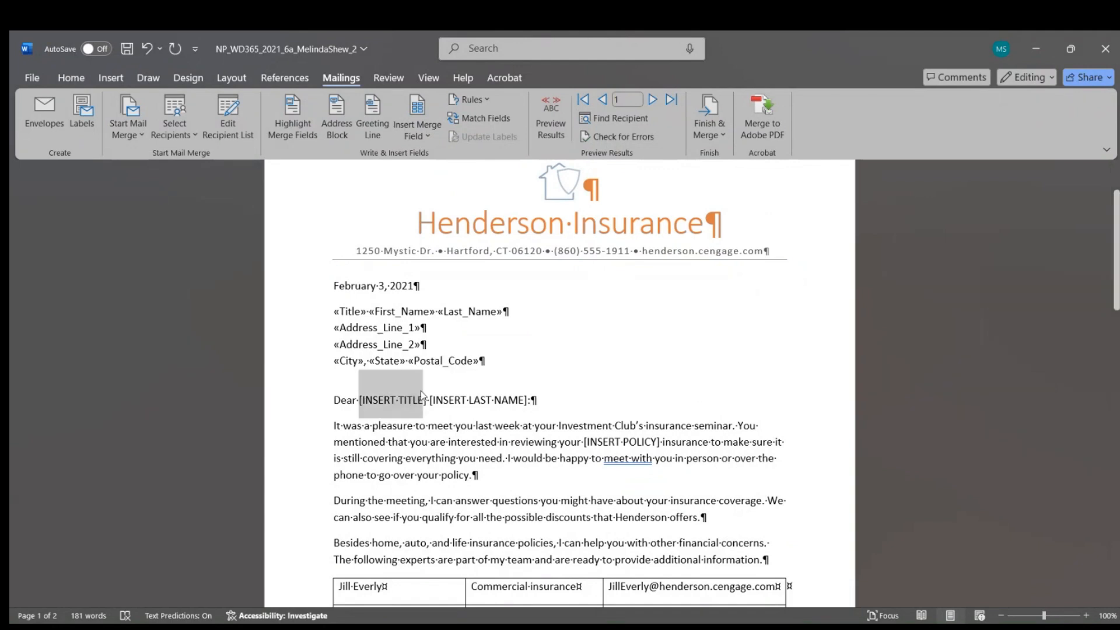
click(484, 121)
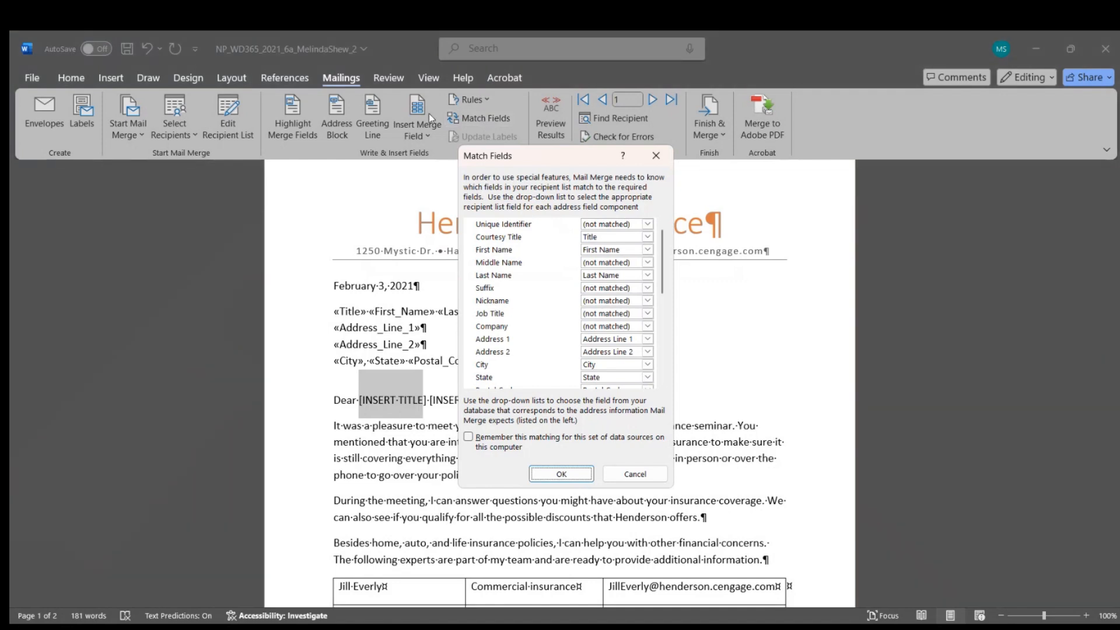
click(656, 157)
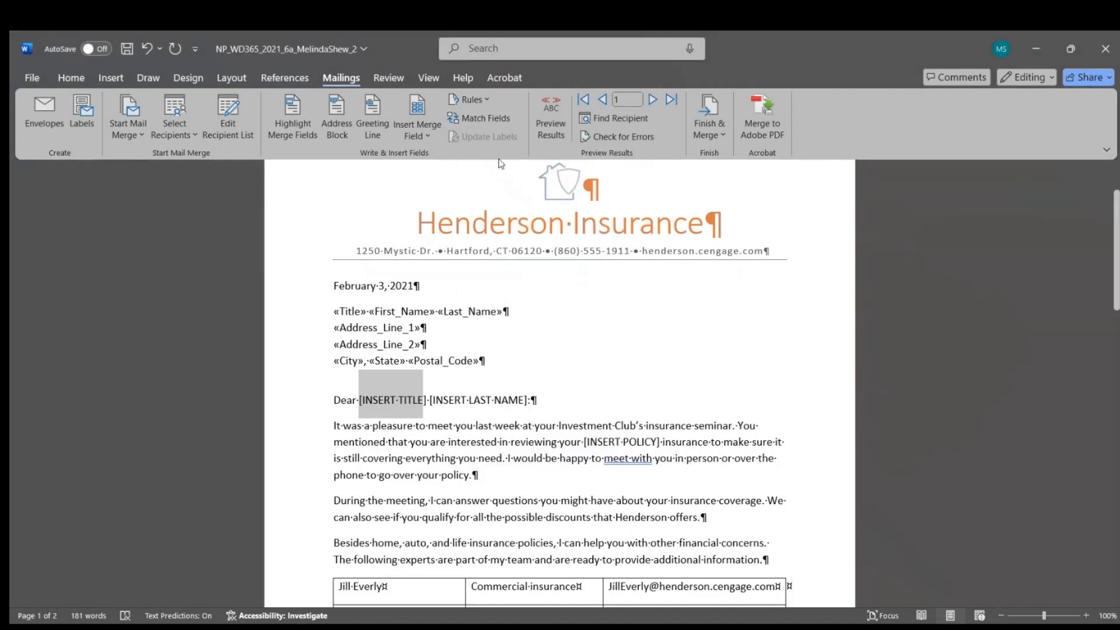
click(417, 135)
click(437, 163)
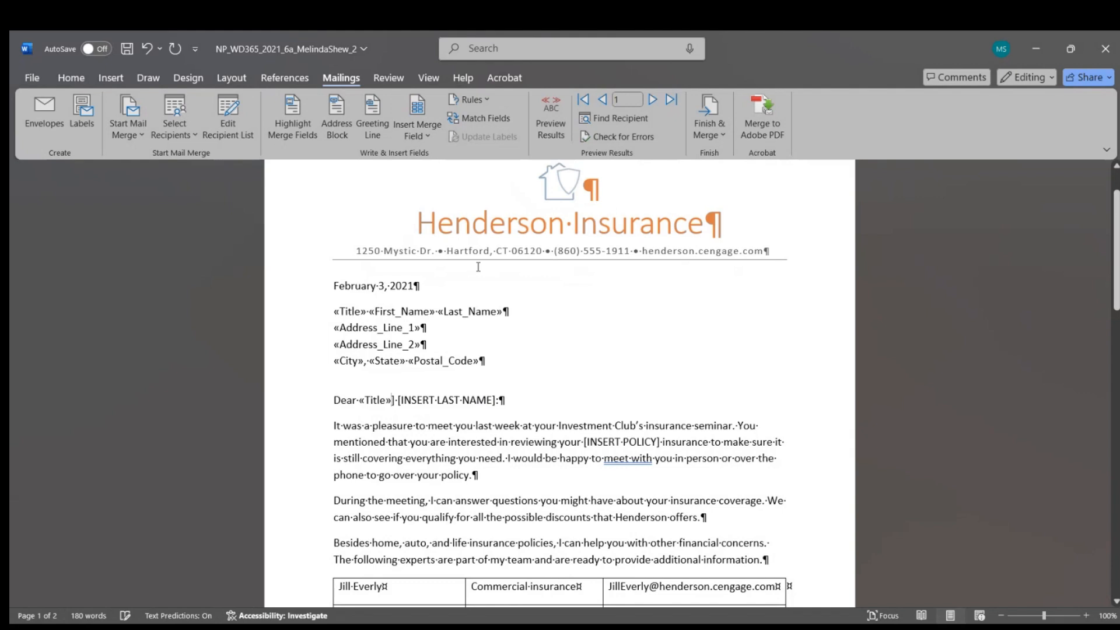
drag(399, 403, 493, 406)
click(415, 134)
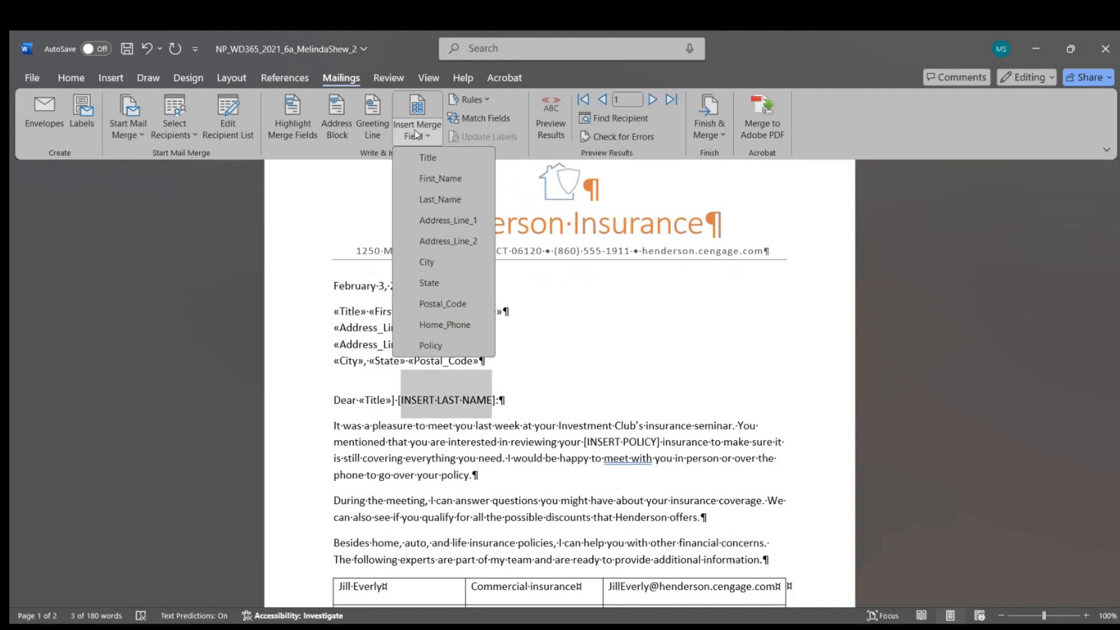
click(439, 205)
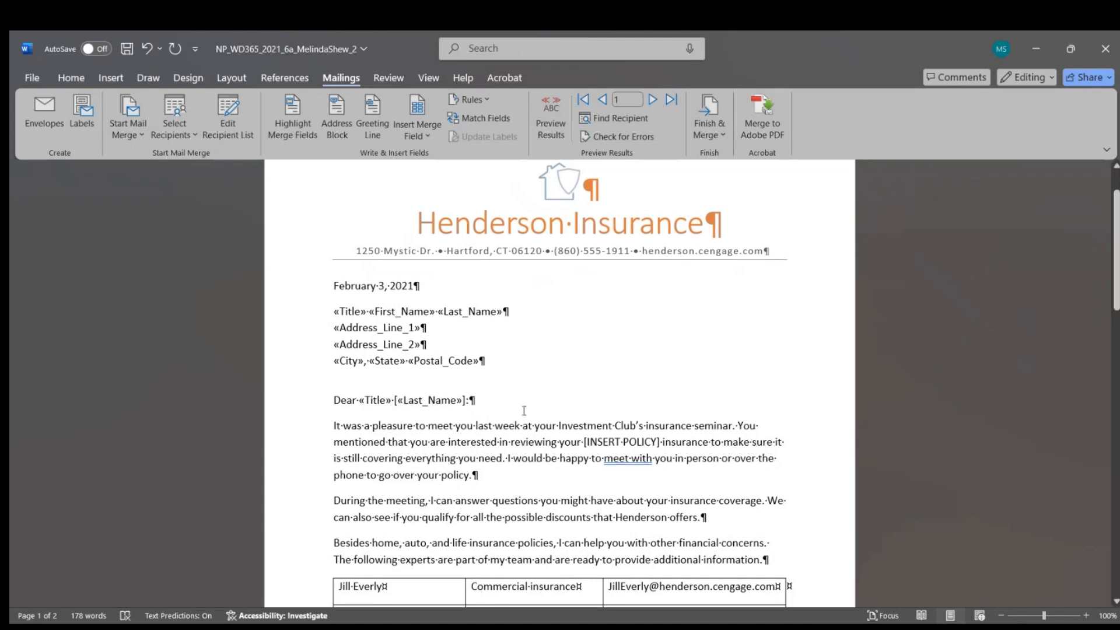
Step: Delete the leftover brackets around «Last_Name» in the greeting
click(399, 401)
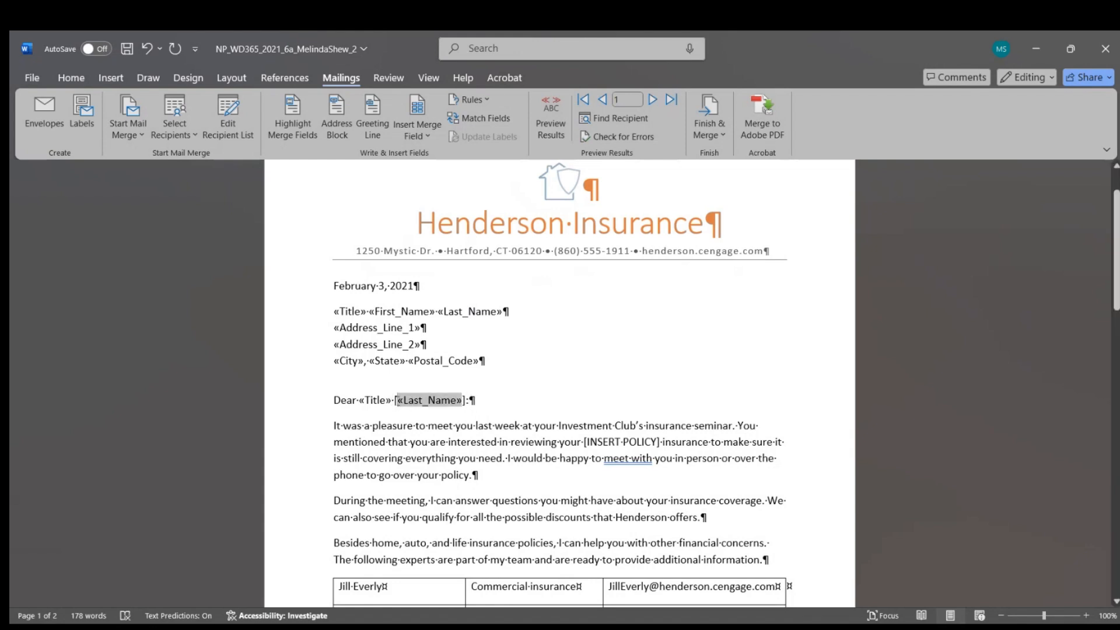
click(396, 402)
click(397, 402)
click(395, 401)
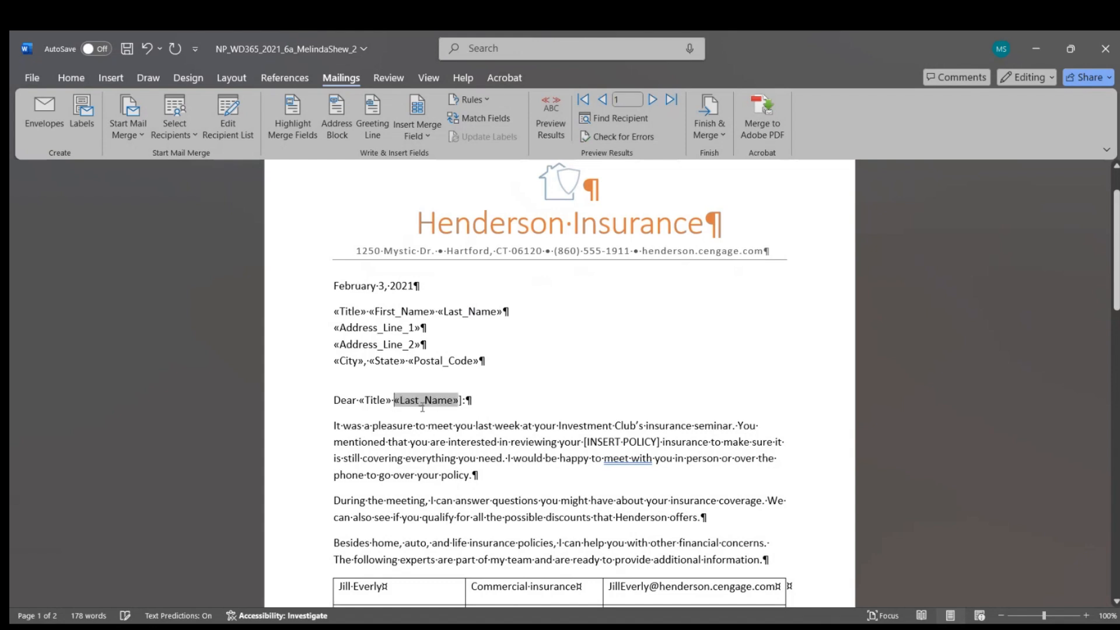
key(Delete)
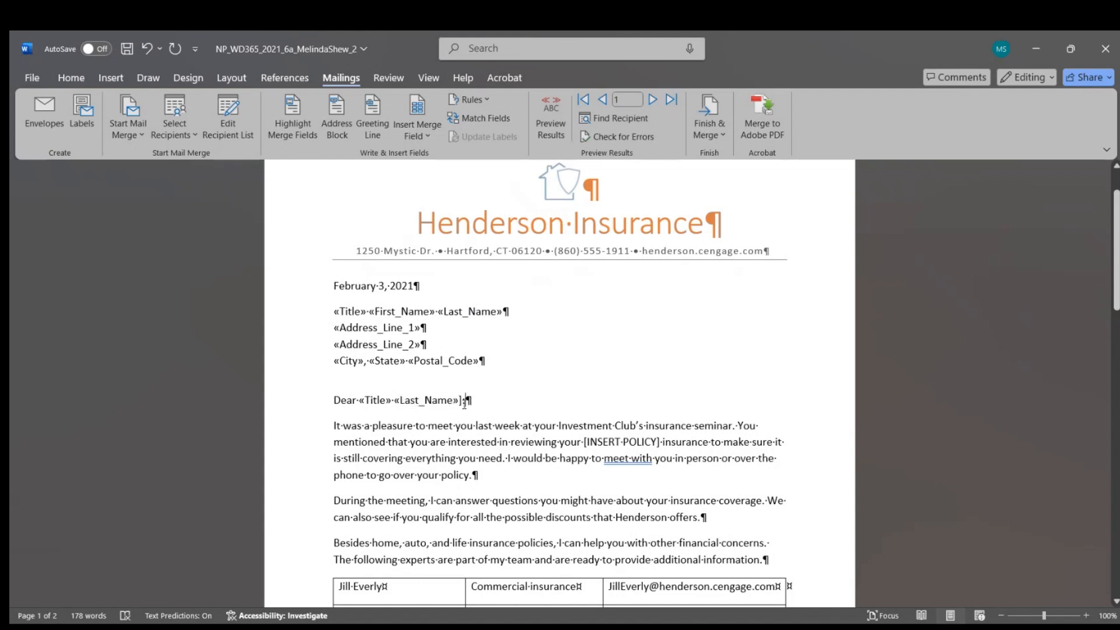
click(465, 401)
key(BackSpace)
Step: Swap [INSERT POLICY] for the «Policy» merge field and delete both leftover brackets
drag(604, 443, 648, 436)
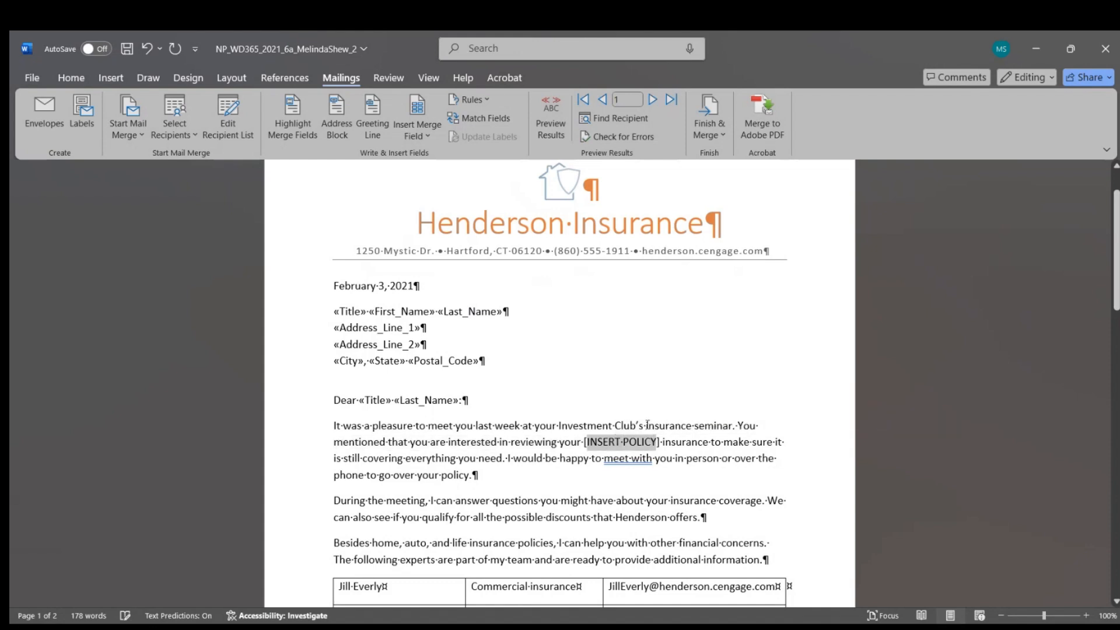
click(423, 131)
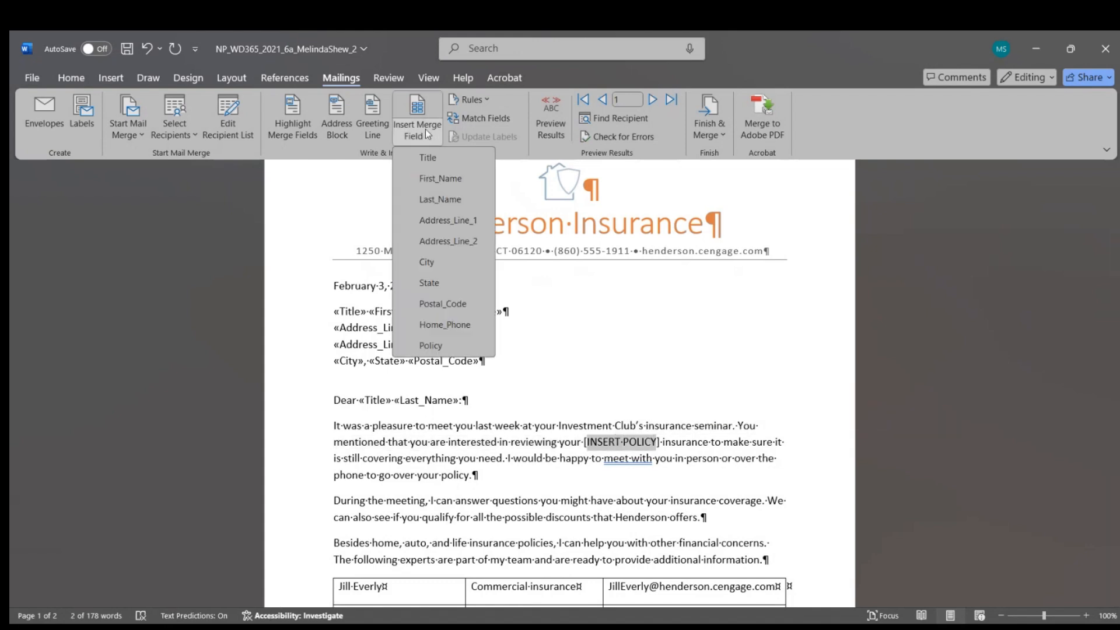
click(436, 344)
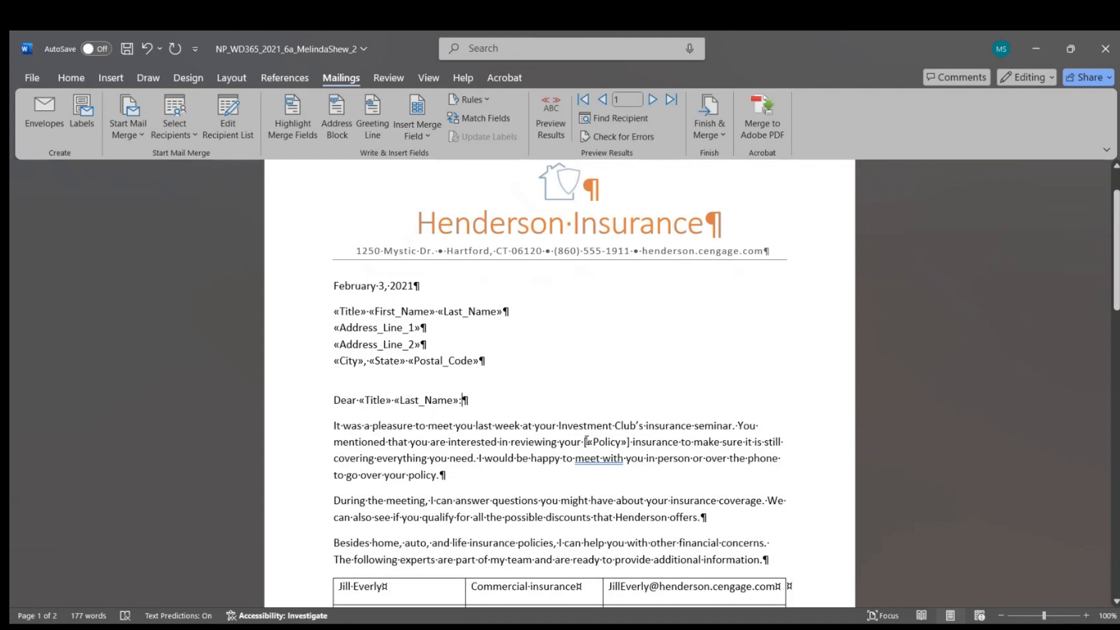
click(590, 440)
click(585, 442)
key(Delete)
click(642, 457)
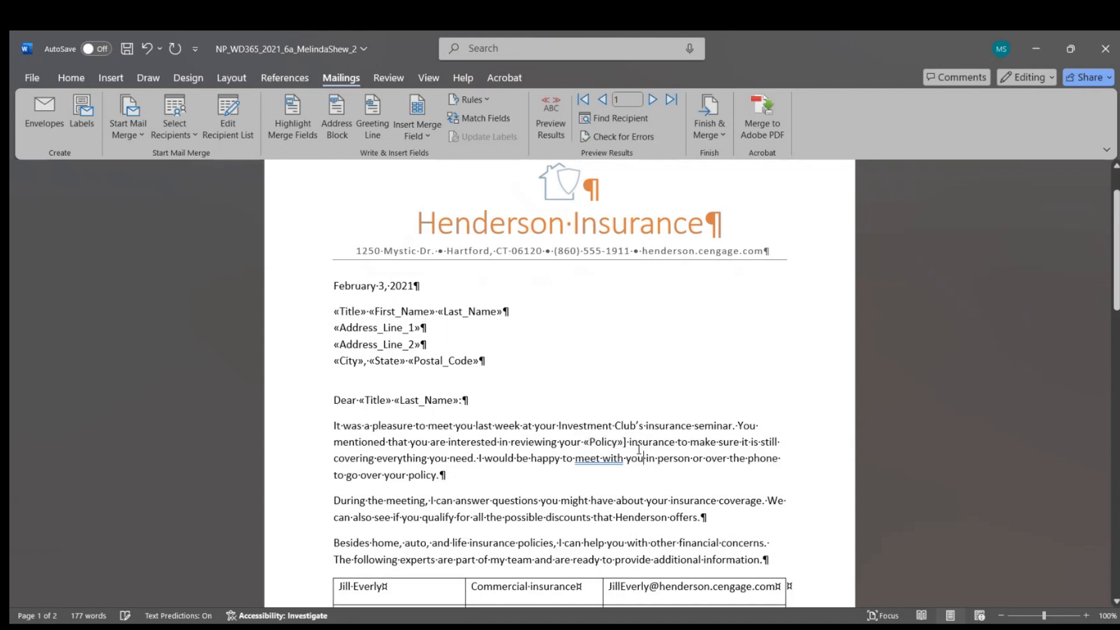
click(628, 441)
key(BackSpace)
click(746, 460)
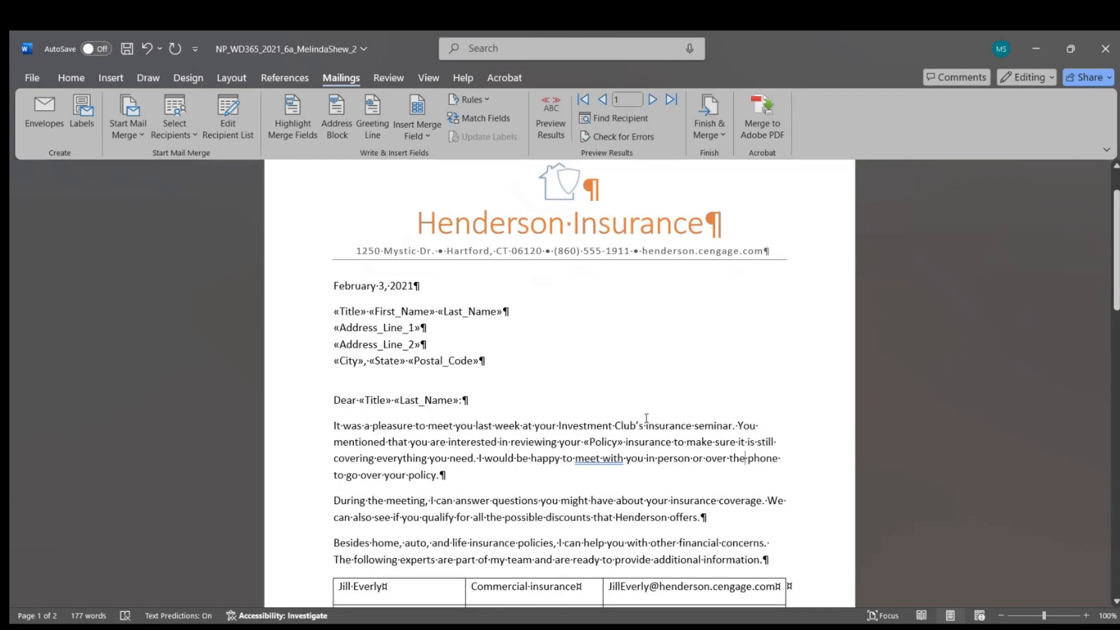
scroll(647, 420, down, 5)
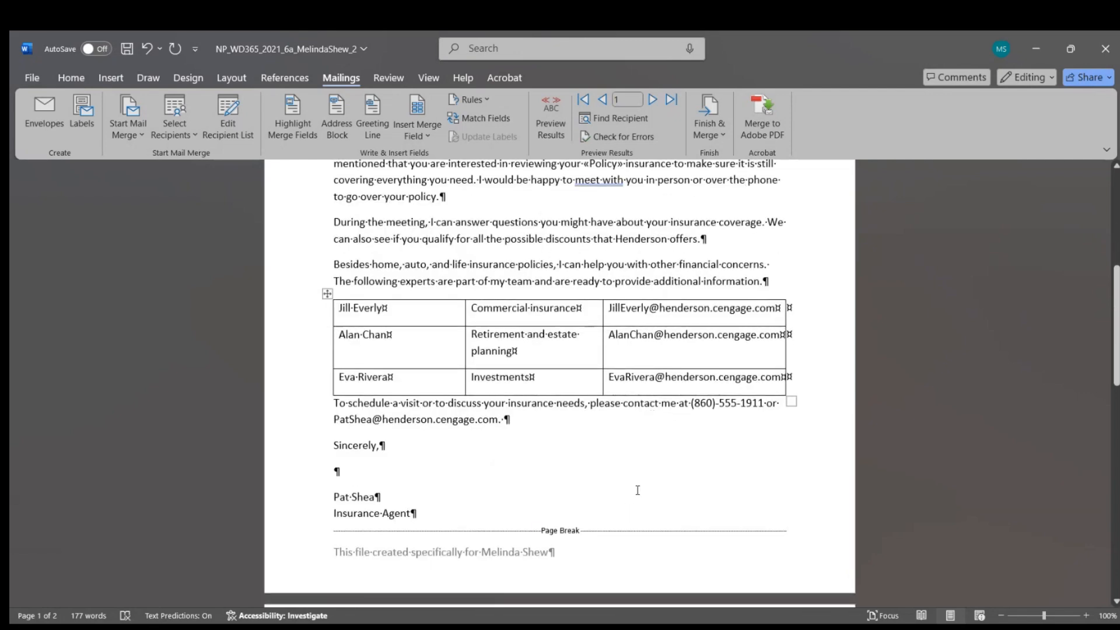
Step: After the contact sentence, add an If…Then…Else rule inserting the pasted workshop sentence when City equals Windsor
click(503, 421)
click(479, 101)
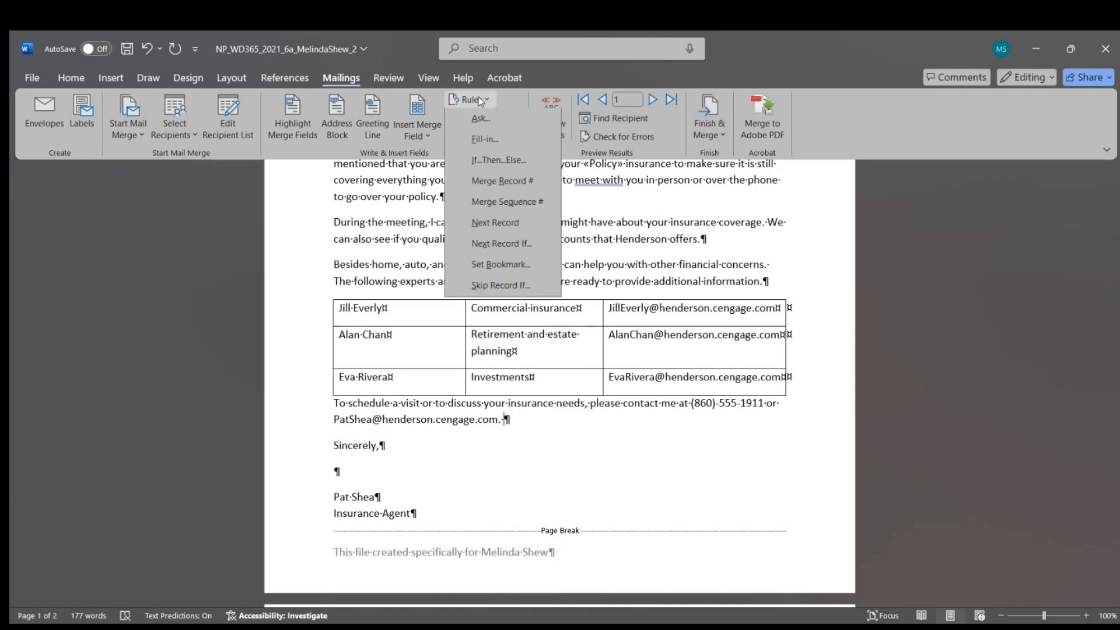
click(512, 163)
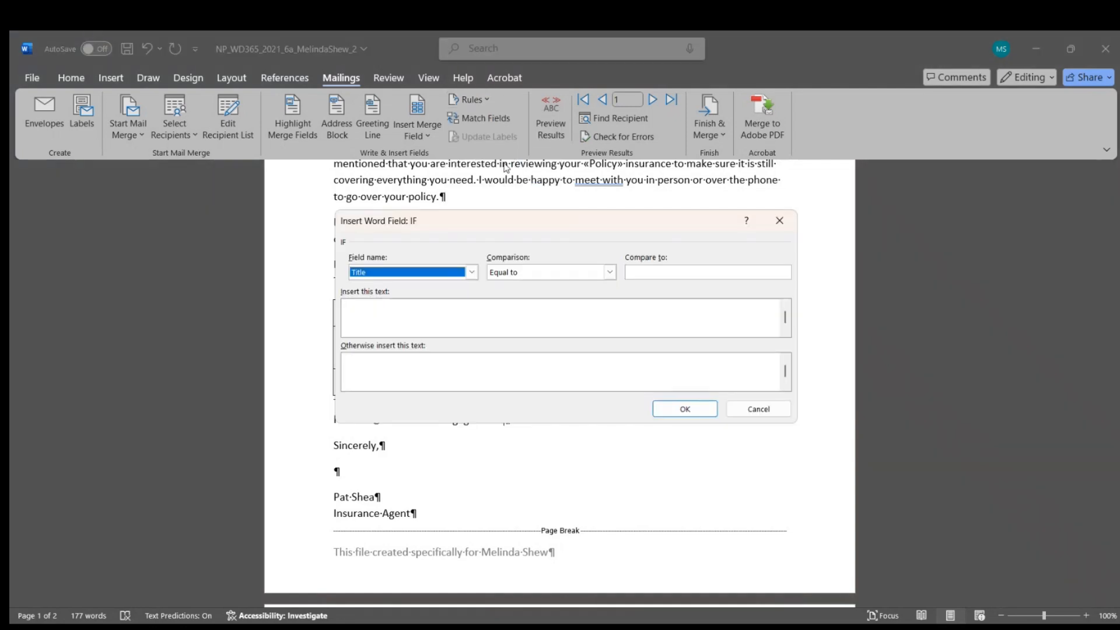
click(471, 272)
click(397, 337)
click(707, 271)
text(W)
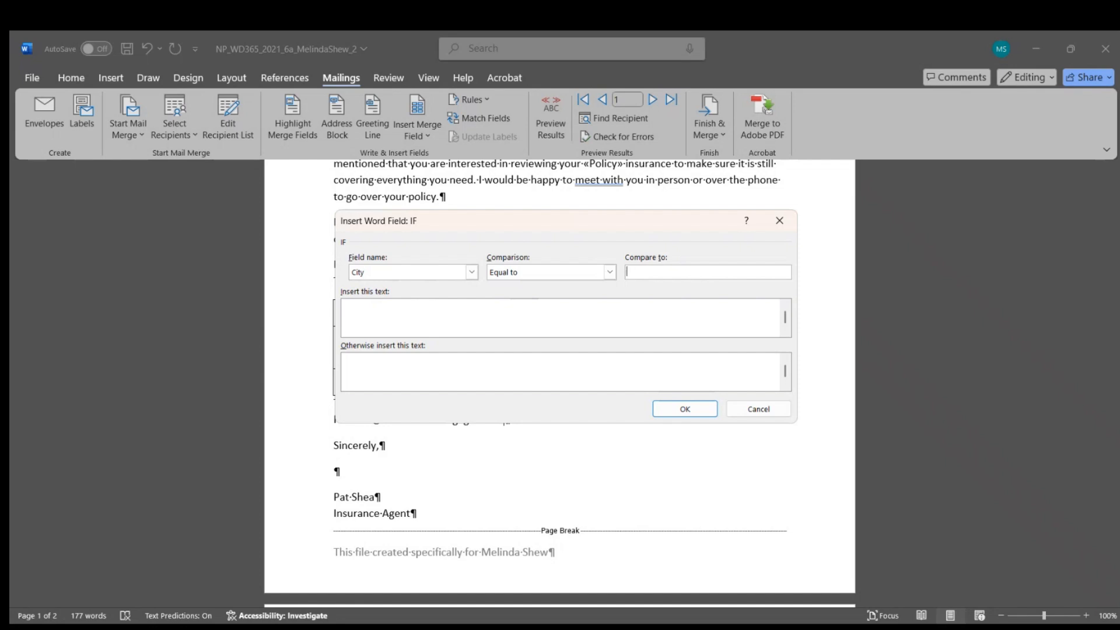
text(indsor)
click(399, 314)
text(I look forward to the Digital Security workshop in Windsor.)
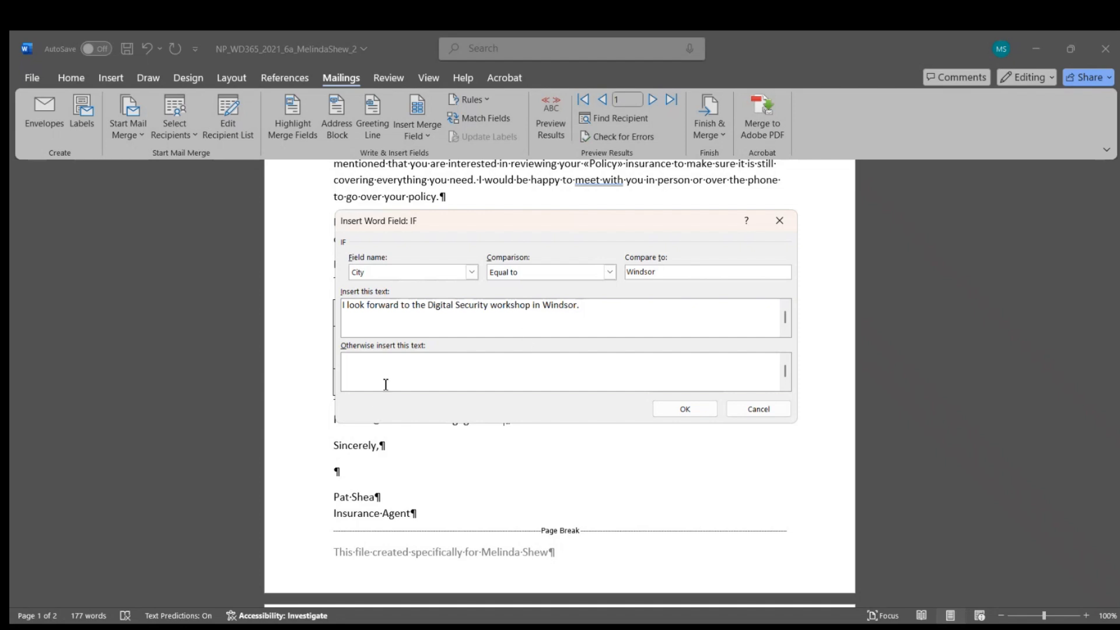
click(370, 371)
click(697, 412)
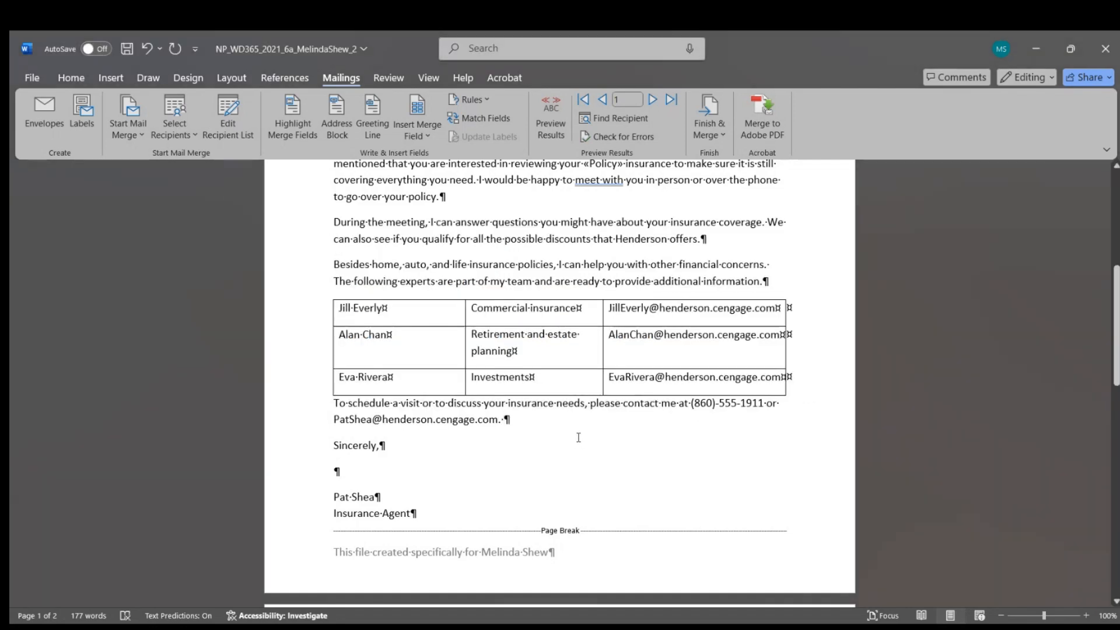
Step: Scroll over the letter to review the result, then bring the instructions document forward
scroll(579, 438, up, 2)
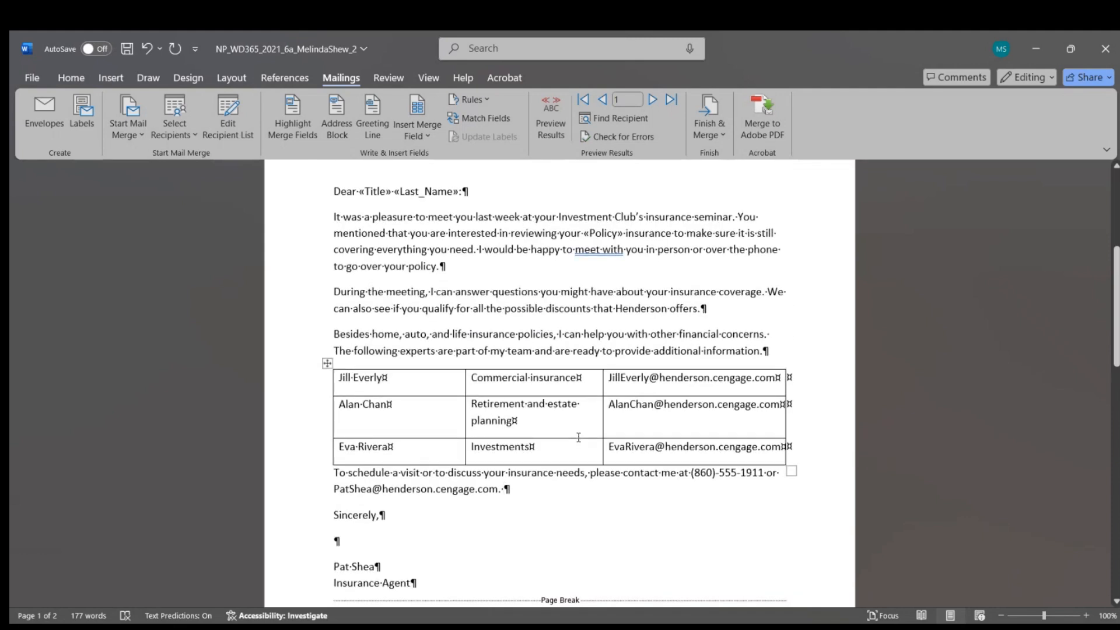
scroll(578, 437, down, 3)
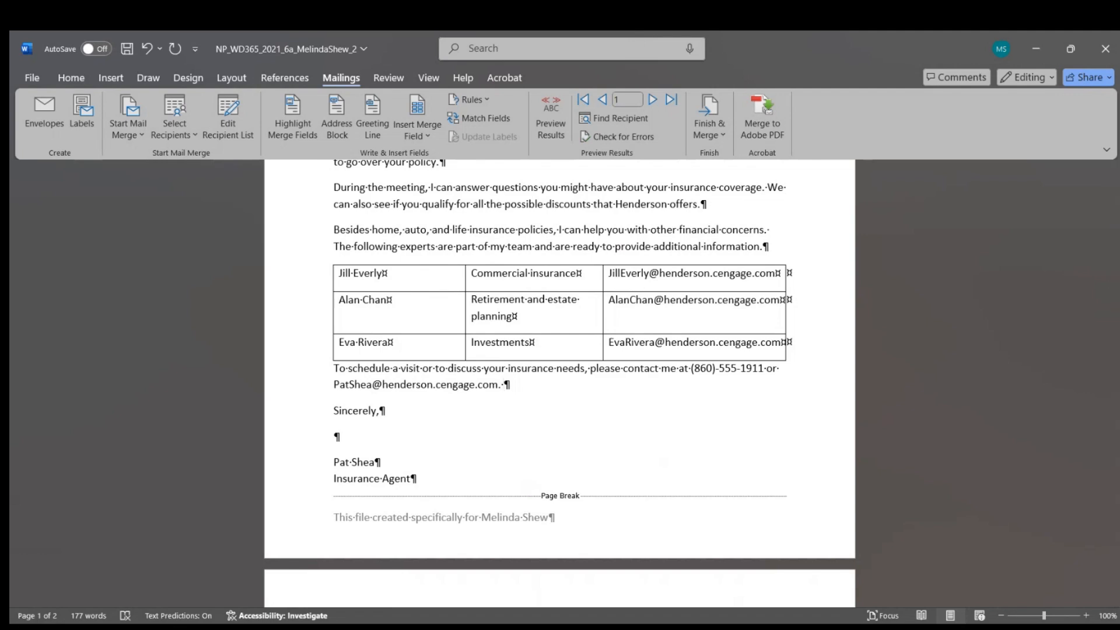
click(767, 627)
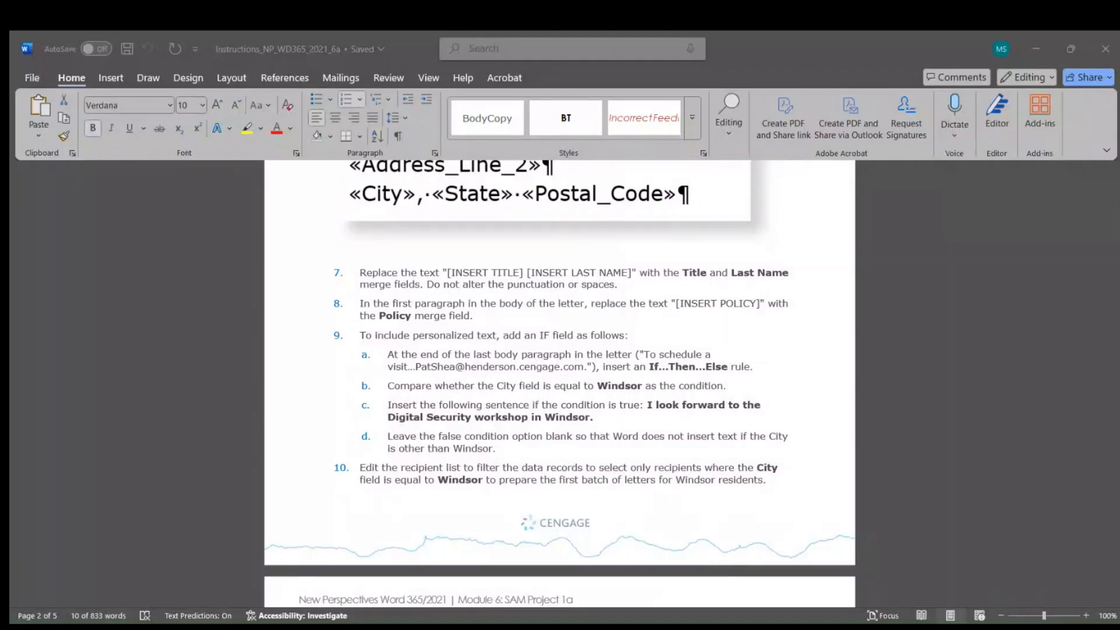
Step: Scroll through instruction steps 9–11 covering the recipient filter and final merge
drag(648, 405, 595, 418)
scroll(657, 452, down, 1)
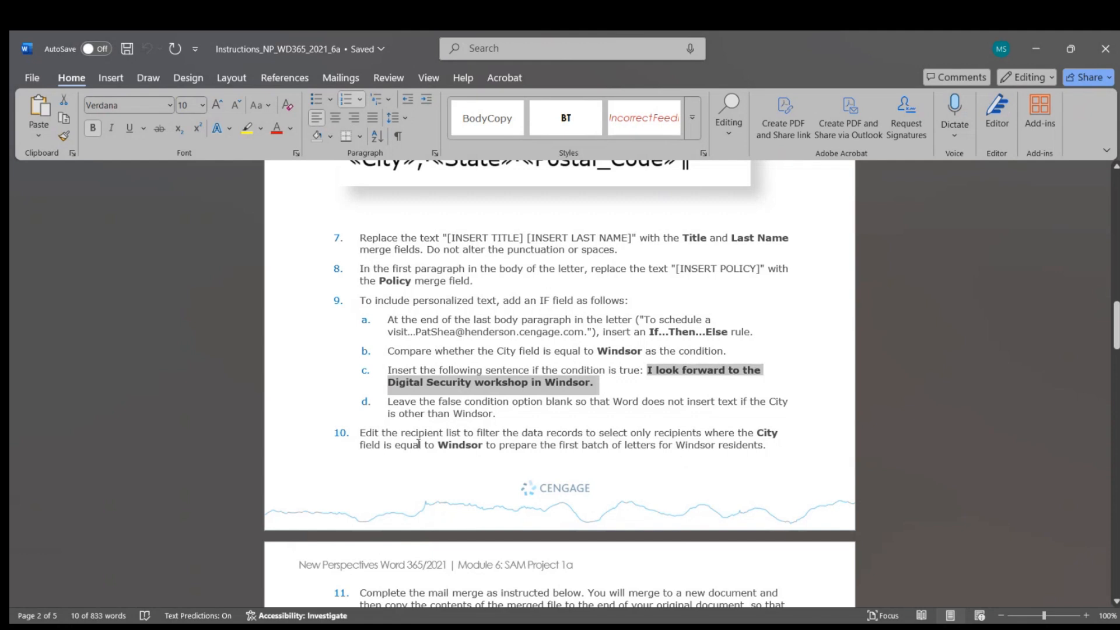
scroll(418, 444, down, 5)
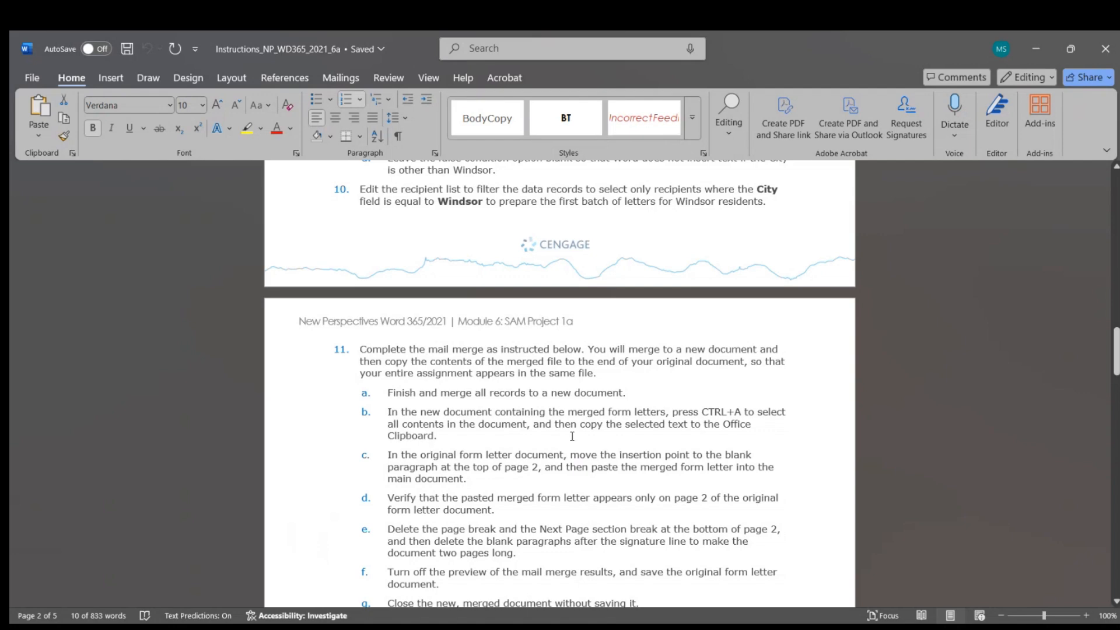
scroll(571, 436, down, 18)
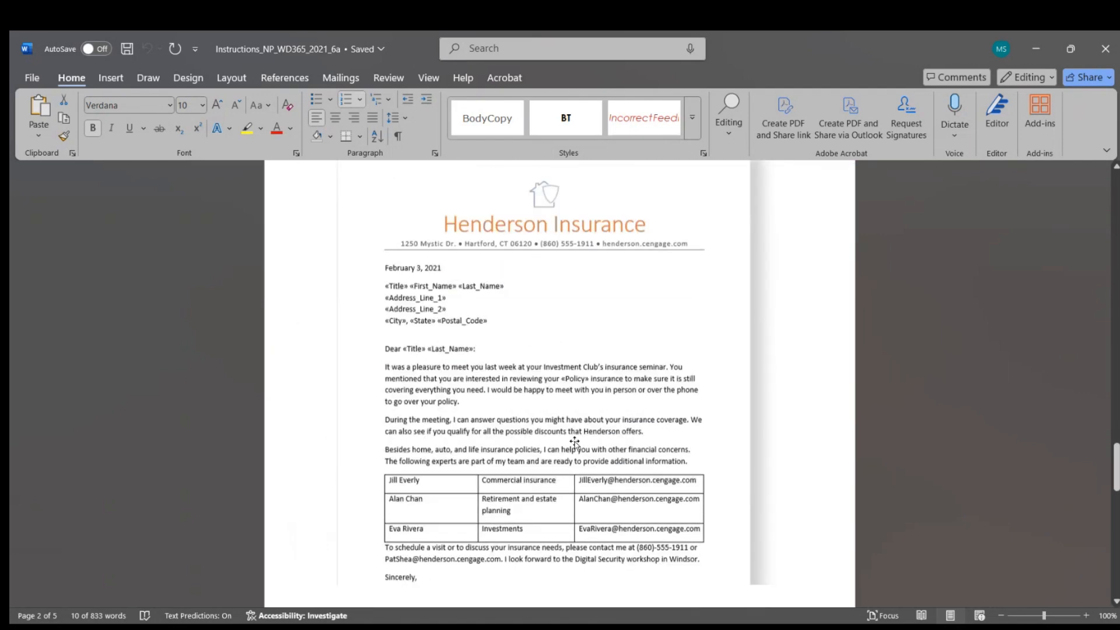
scroll(574, 443, down, 2)
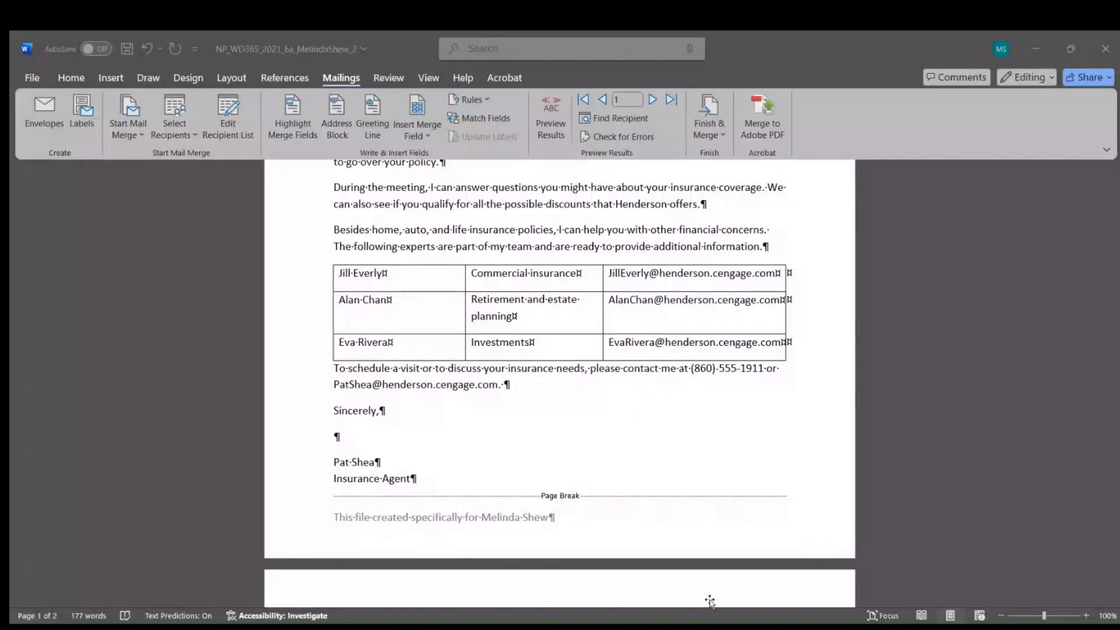
Step: Back in the letter, filter the recipient list to City equal to Windsor, leaving one record
click(859, 535)
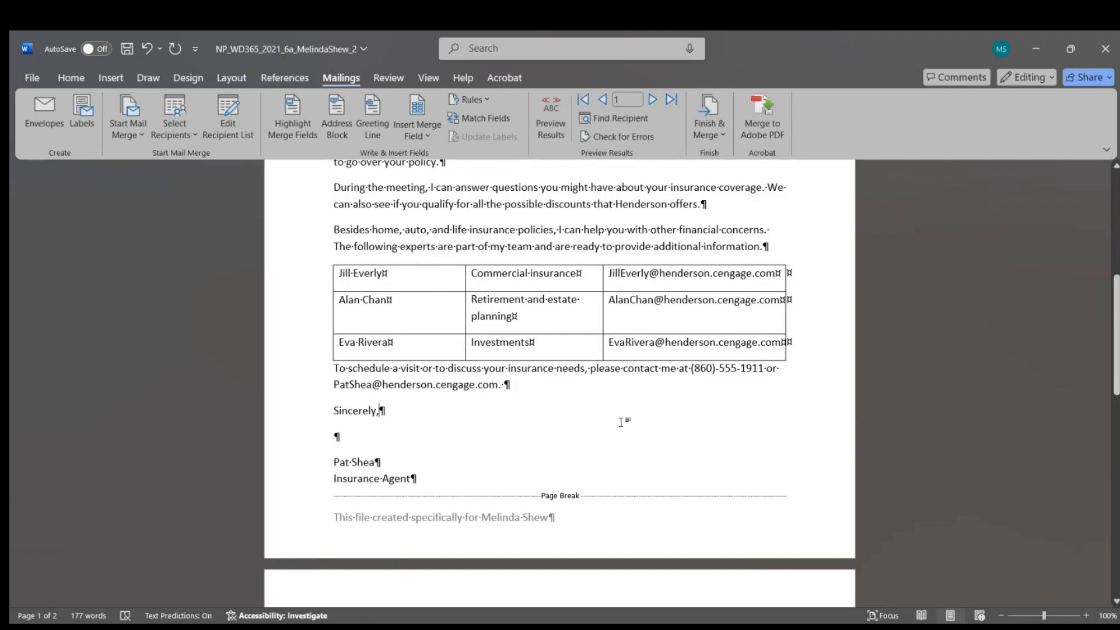
scroll(621, 422, up, 5)
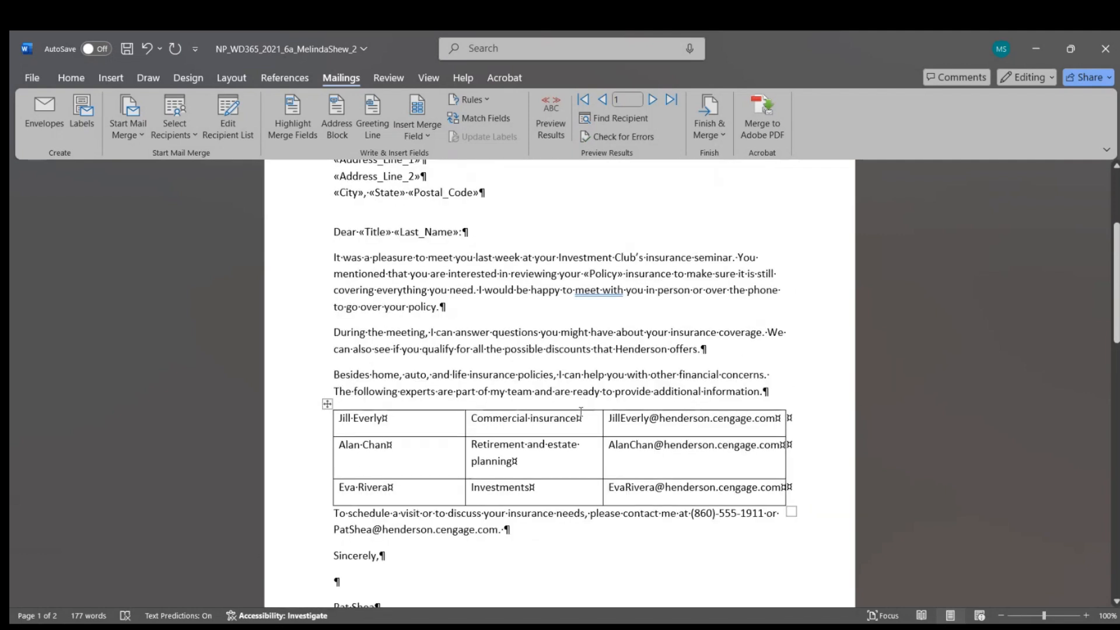
click(228, 120)
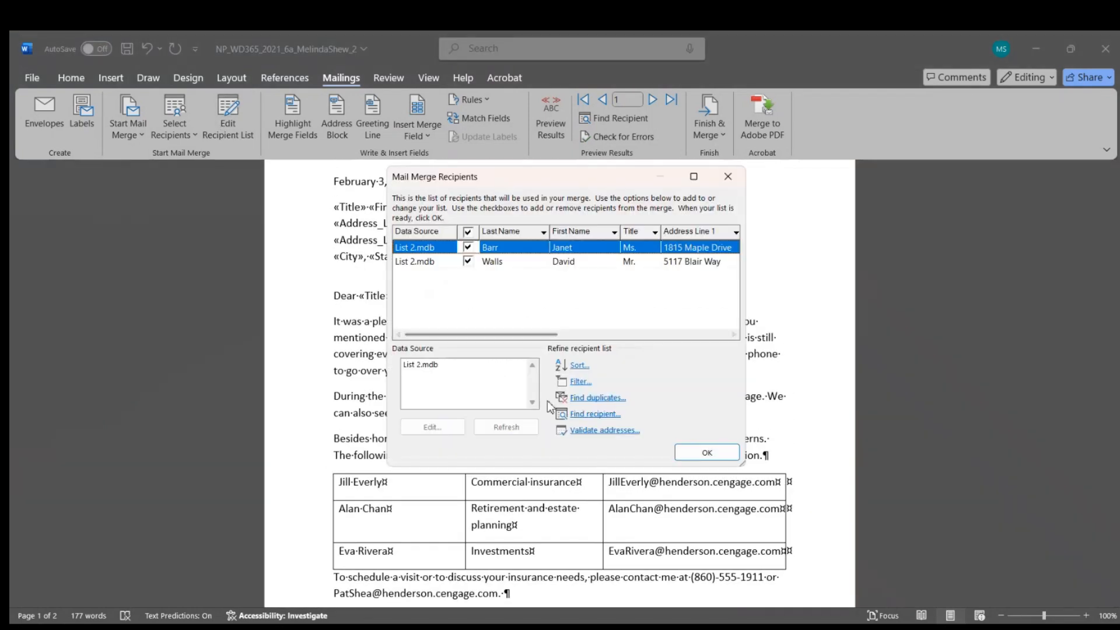
click(588, 383)
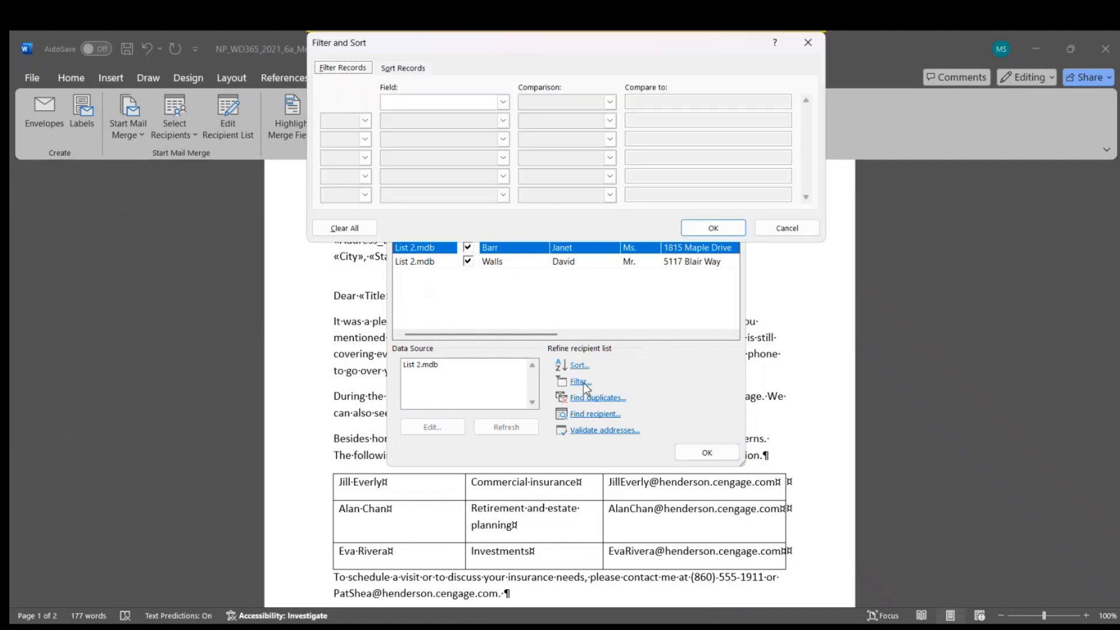
click(413, 102)
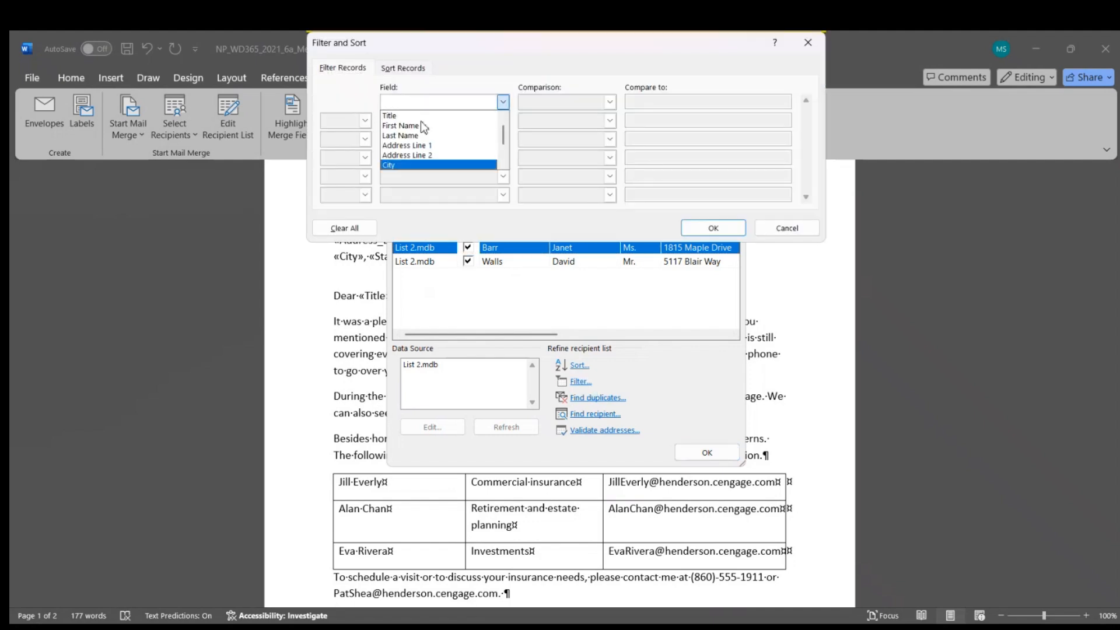
click(416, 165)
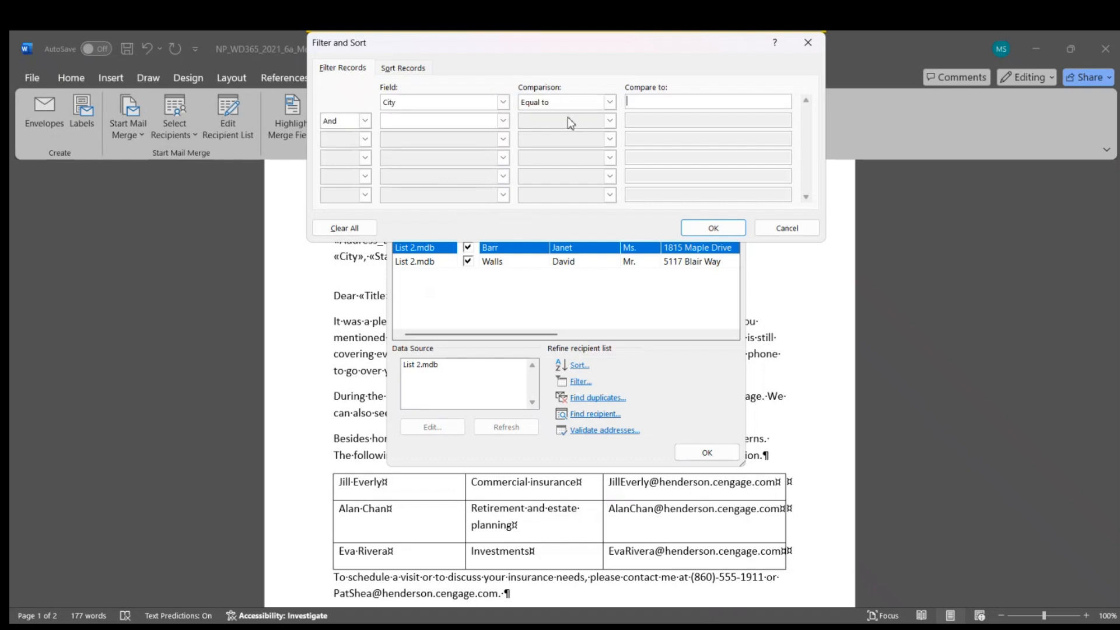
click(640, 102)
text(Windsor)
click(730, 228)
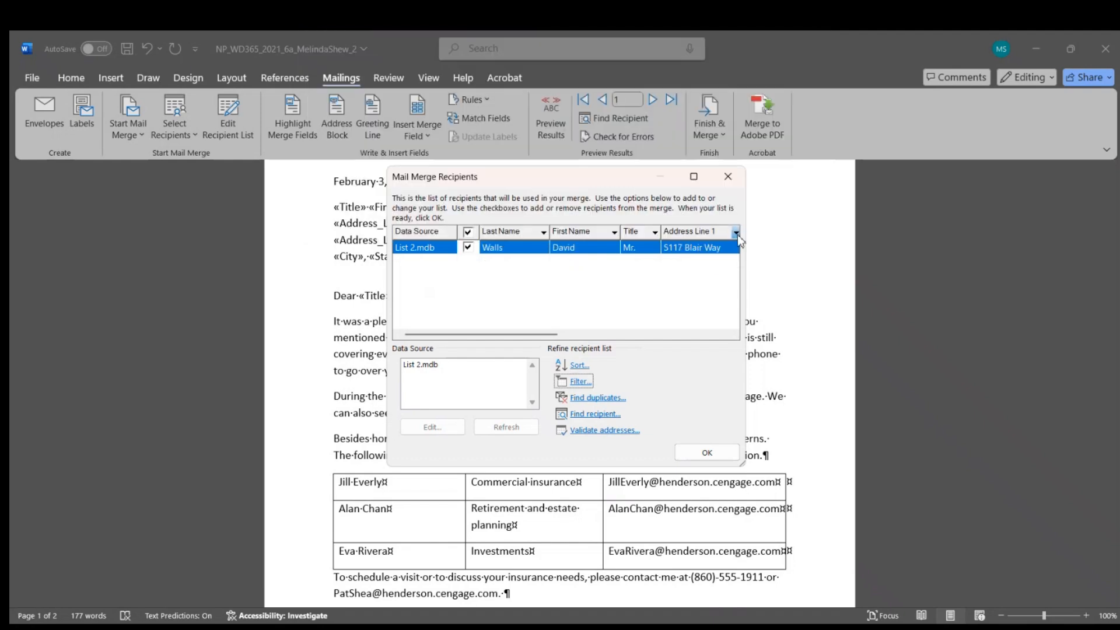
click(707, 453)
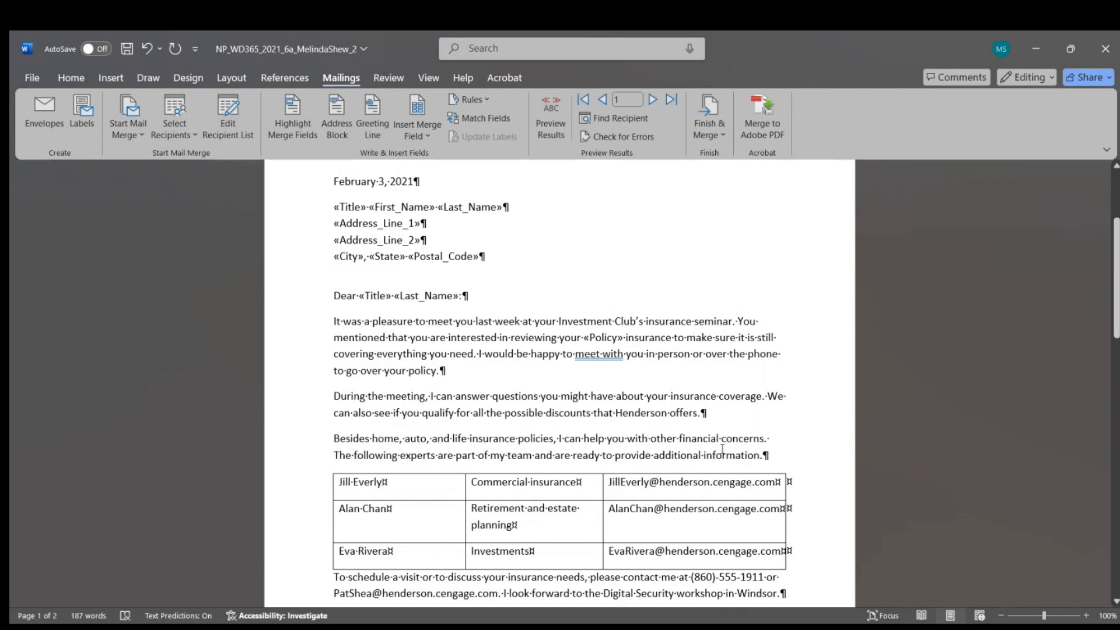
Step: Review the «Title» and «Last_Name» merge fields in the salutation
scroll(722, 450, down, 2)
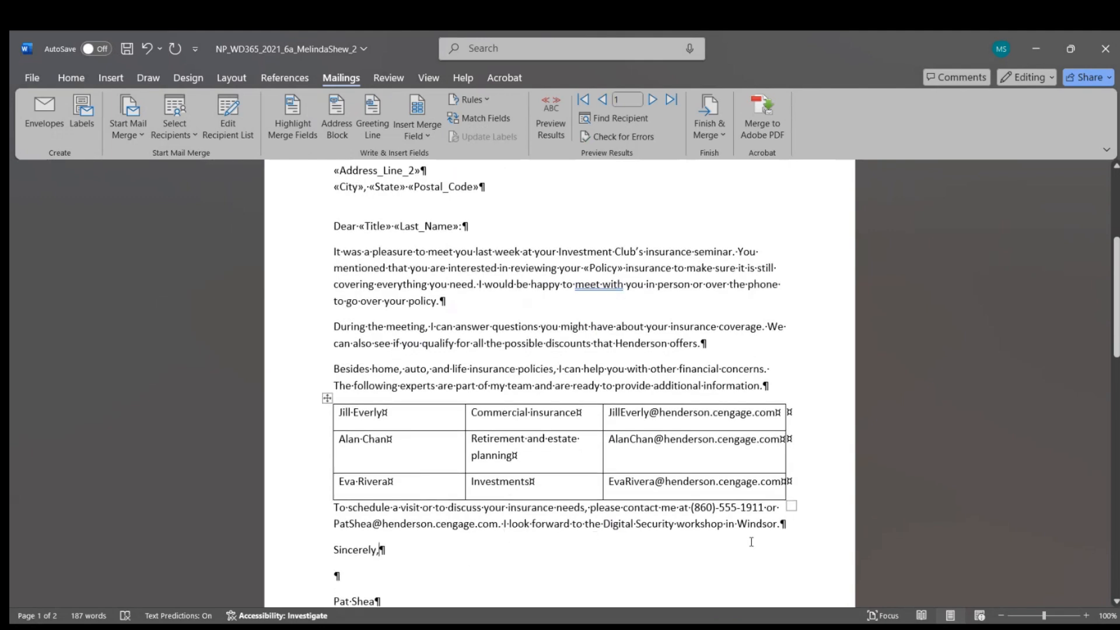
scroll(700, 497, up, 3)
scroll(689, 499, up, 3)
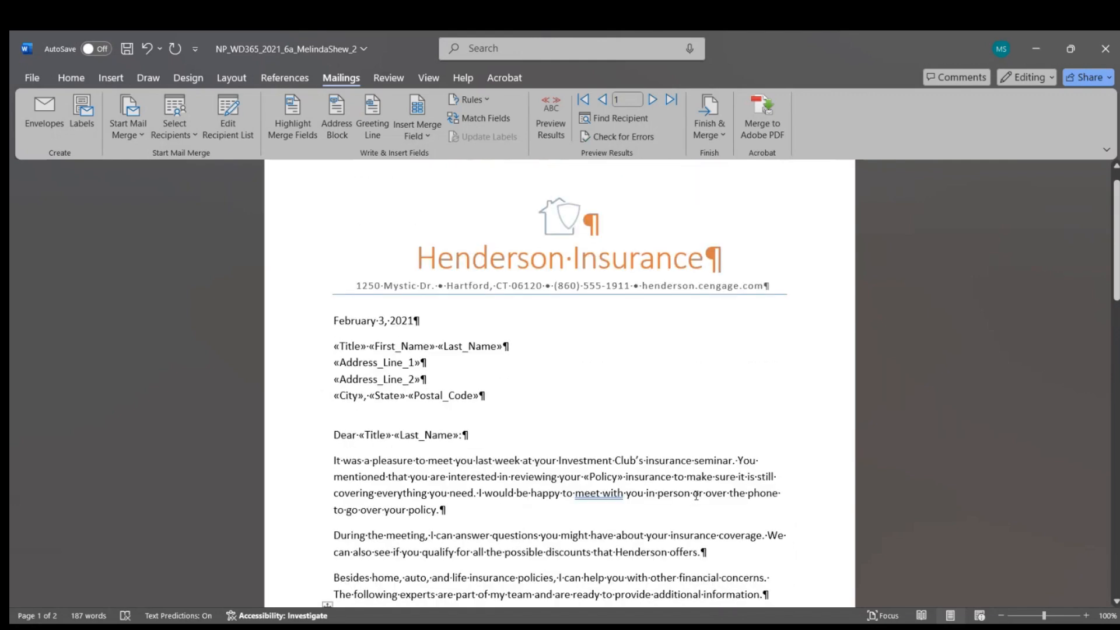
scroll(697, 494, down, 3)
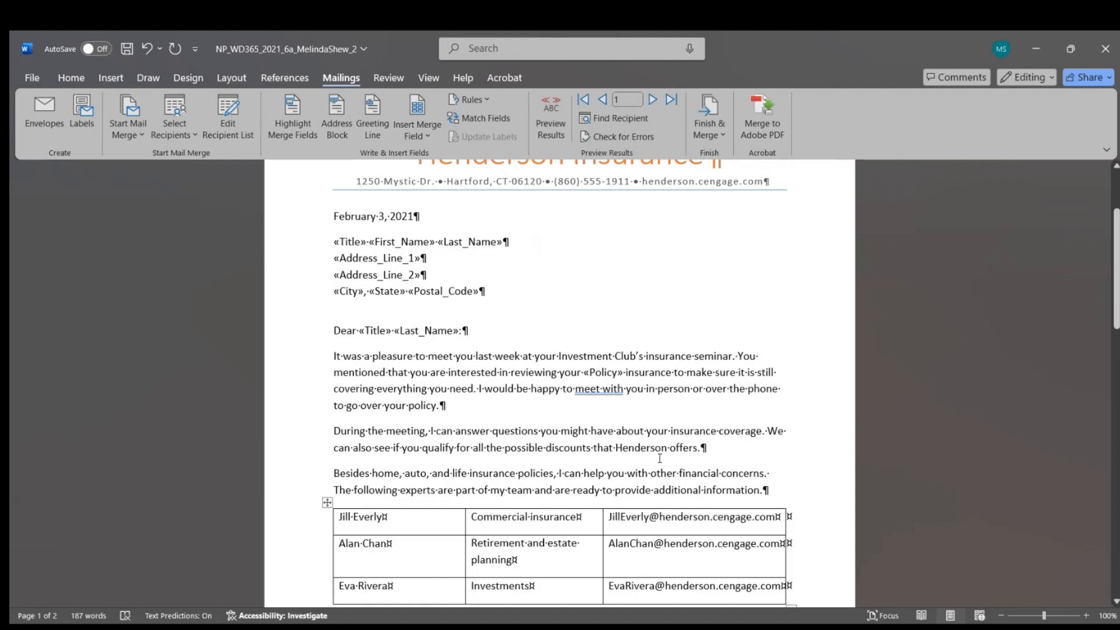
scroll(660, 458, up, 1)
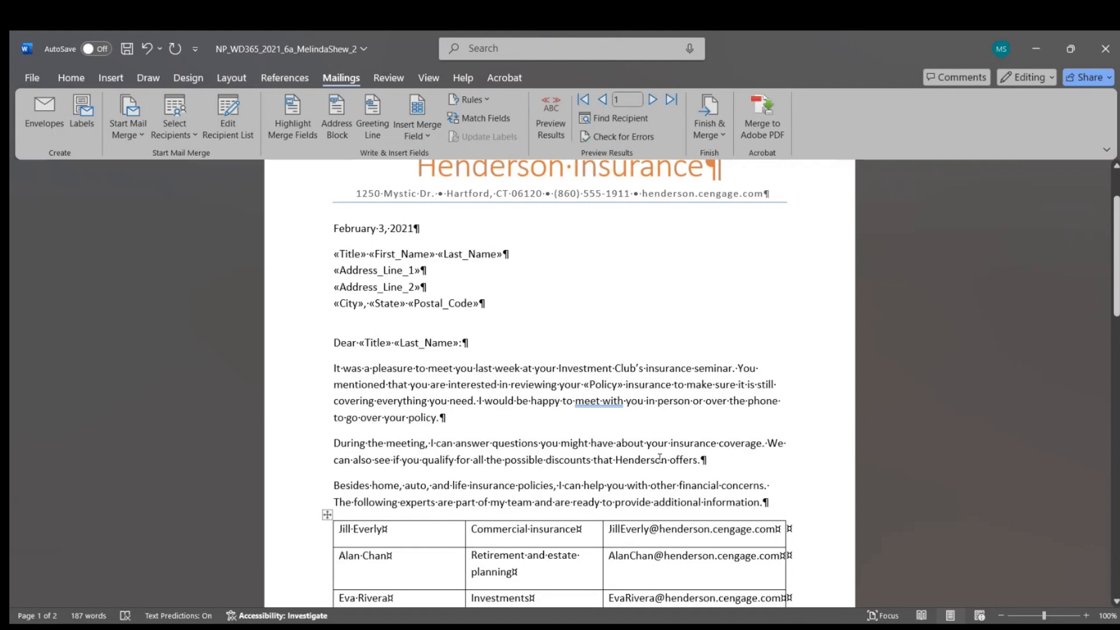
scroll(660, 459, up, 3)
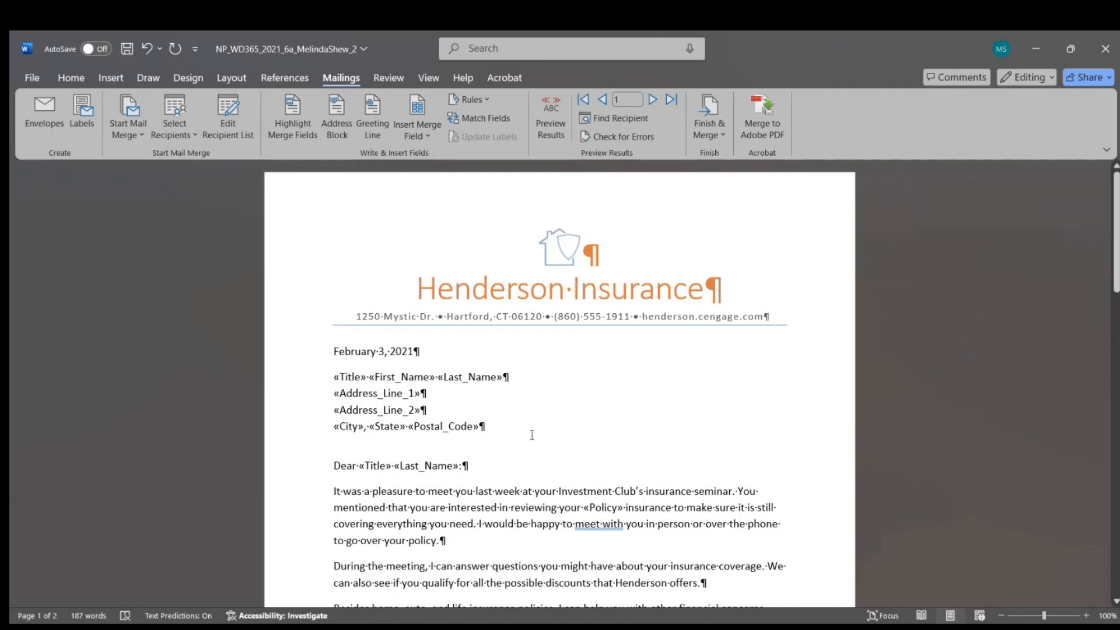
scroll(560, 443, down, 1)
click(384, 431)
click(427, 431)
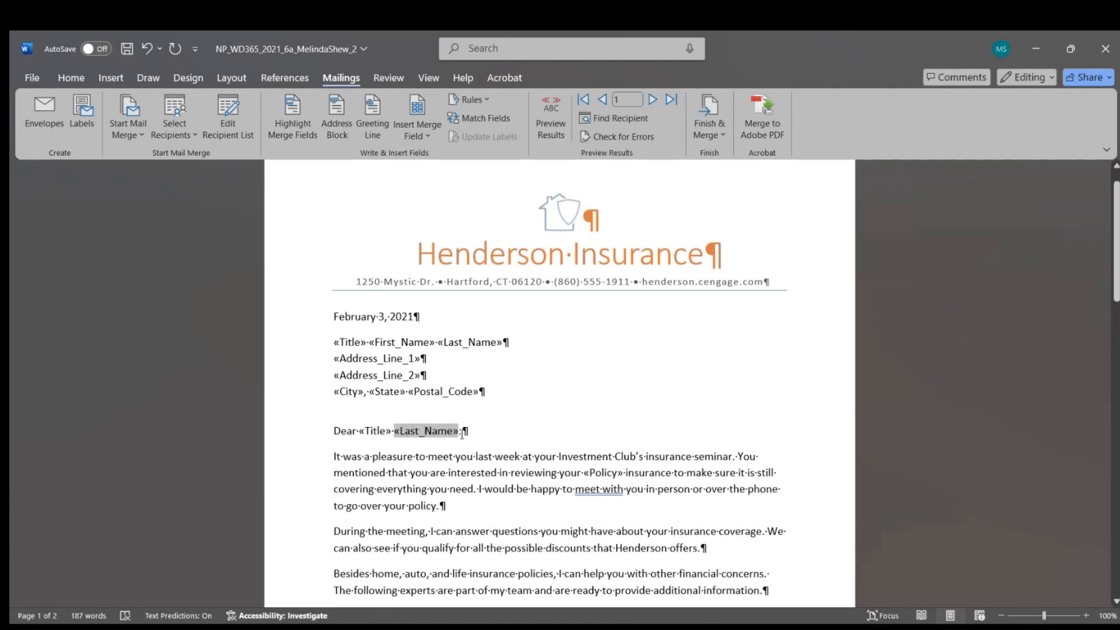
click(533, 430)
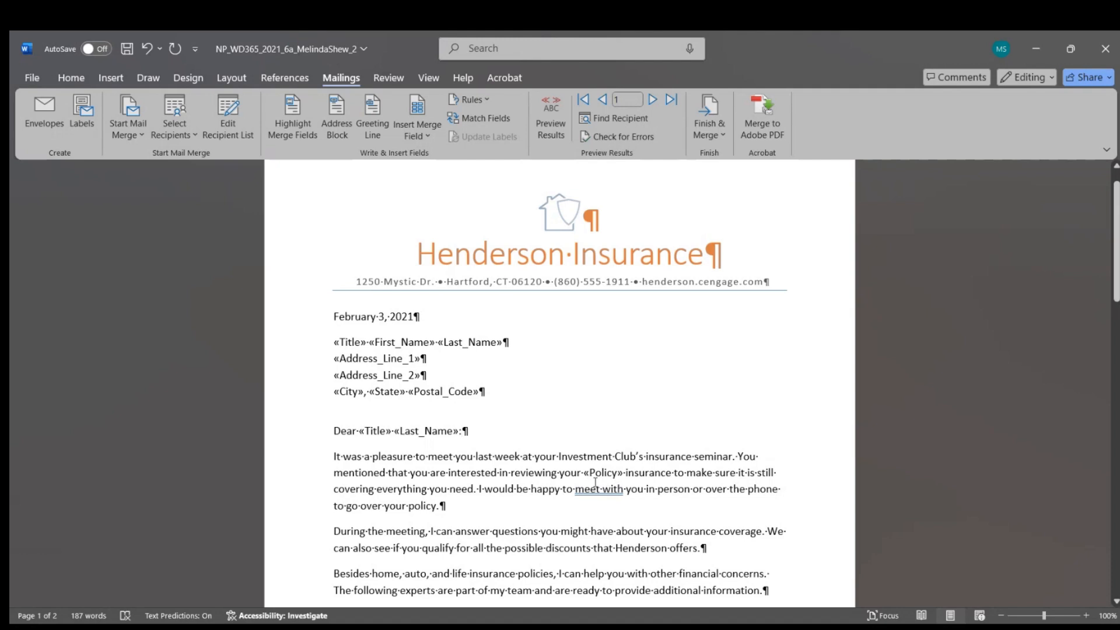
Step: Delete the empty paragraph and the page break after 'Insurance Agent'
scroll(671, 477, down, 2)
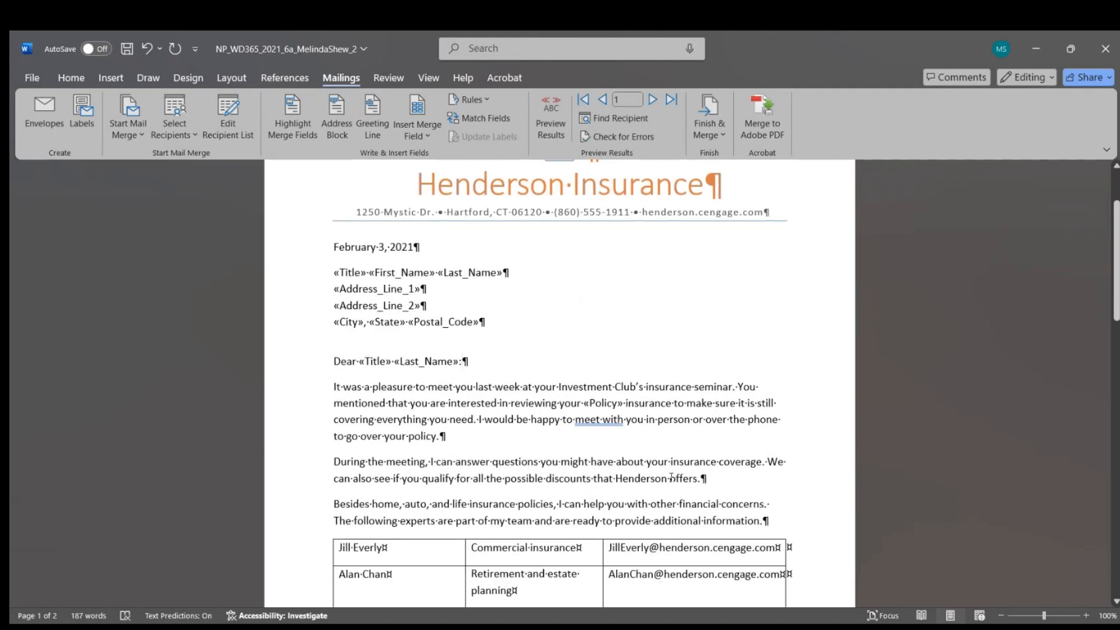
scroll(671, 477, down, 2)
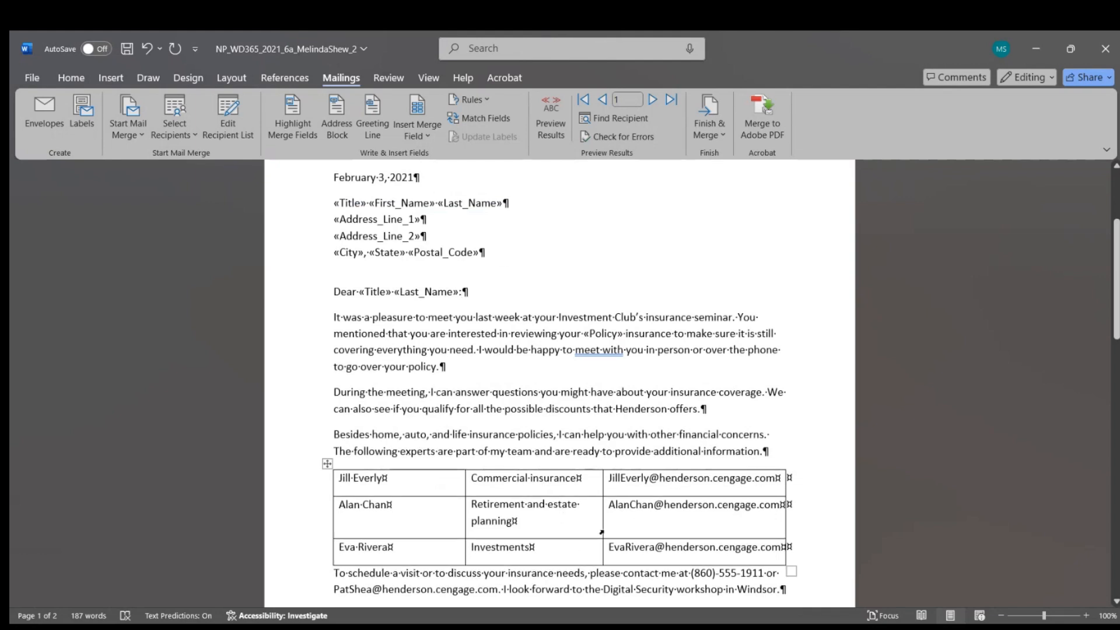
scroll(601, 532, down, 3)
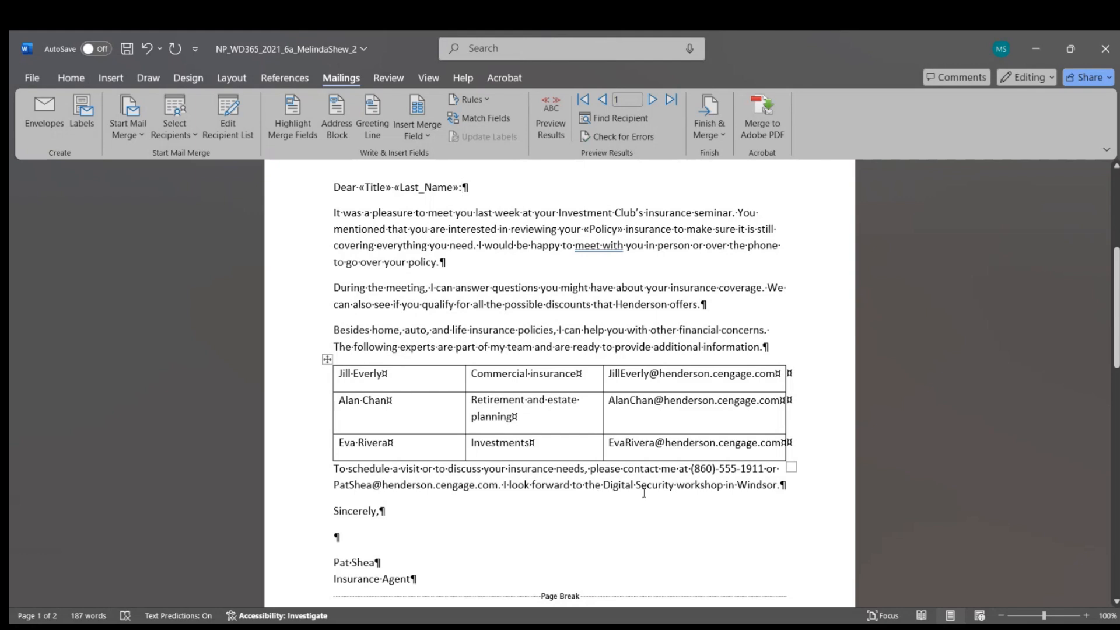
scroll(644, 493, down, 4)
click(439, 446)
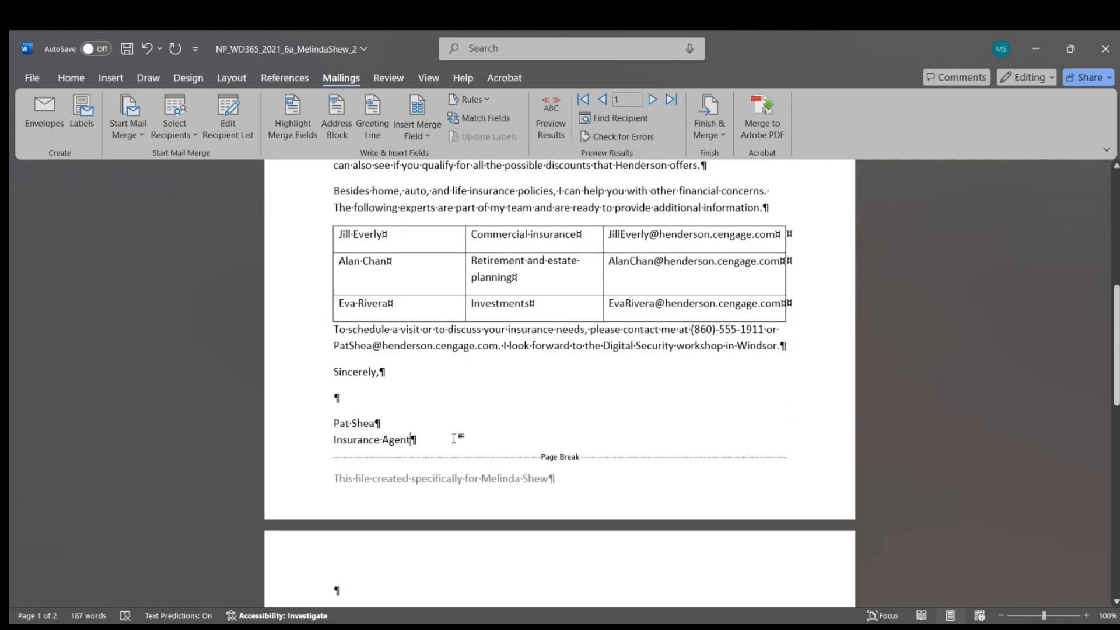
key(Delete)
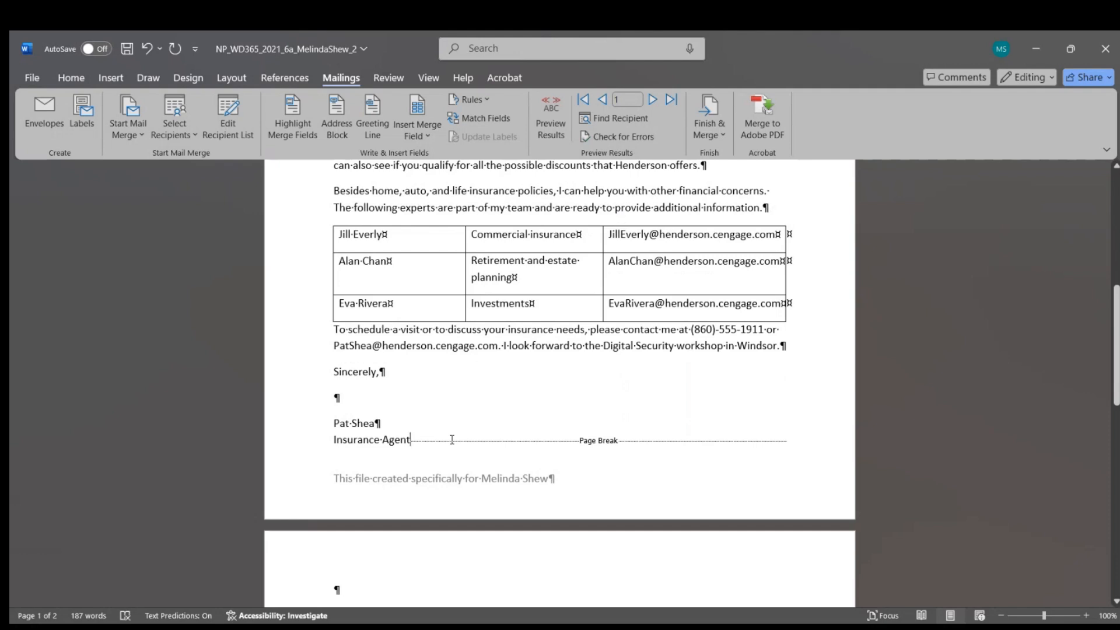
key(Delete)
scroll(452, 442, up, 8)
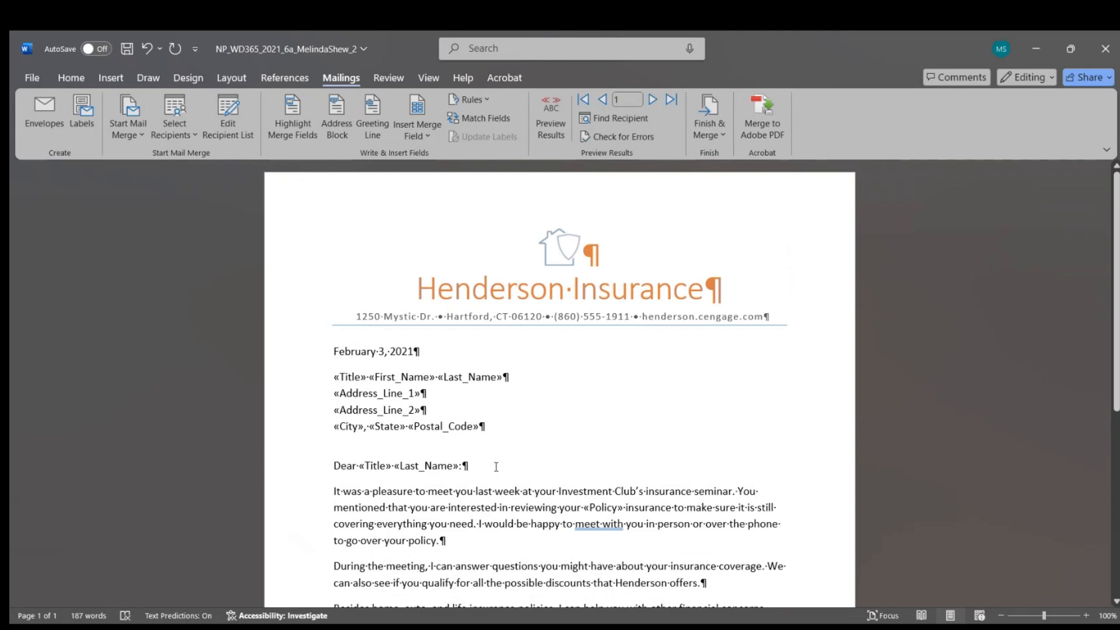
scroll(498, 468, down, 5)
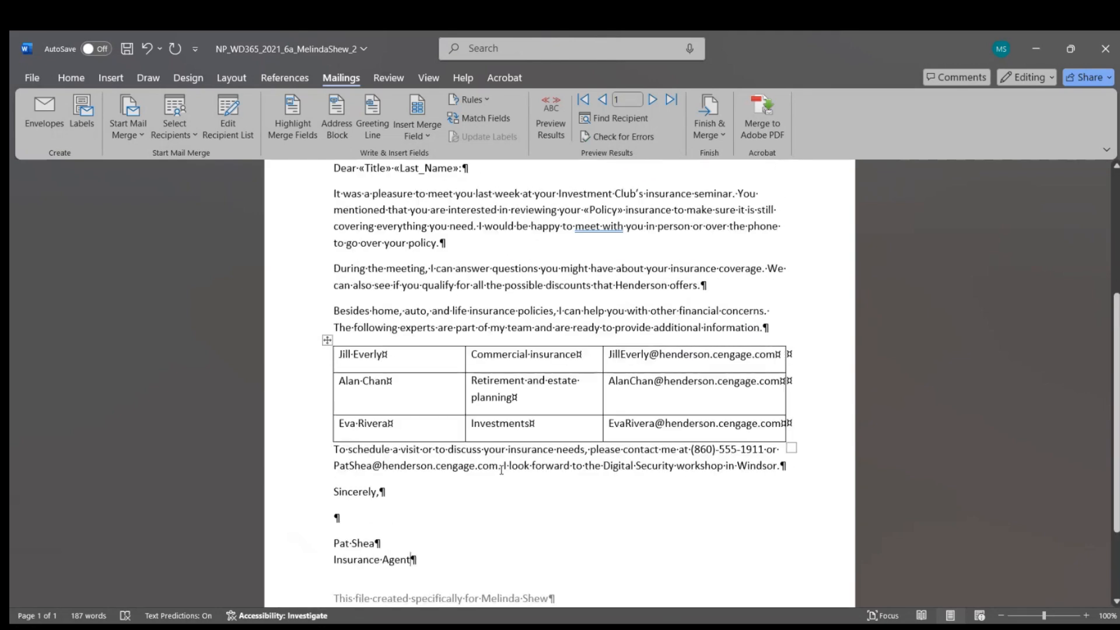
scroll(501, 470, up, 5)
Step: Finish the merge with Edit Individual Documents for all records, creating Letters1
click(701, 135)
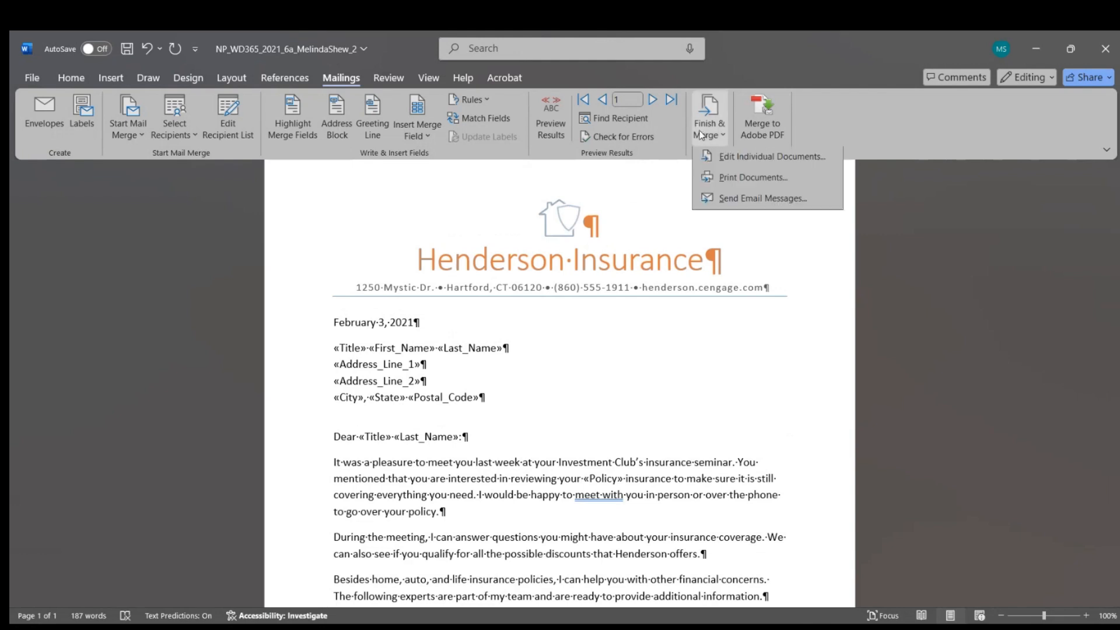
click(734, 157)
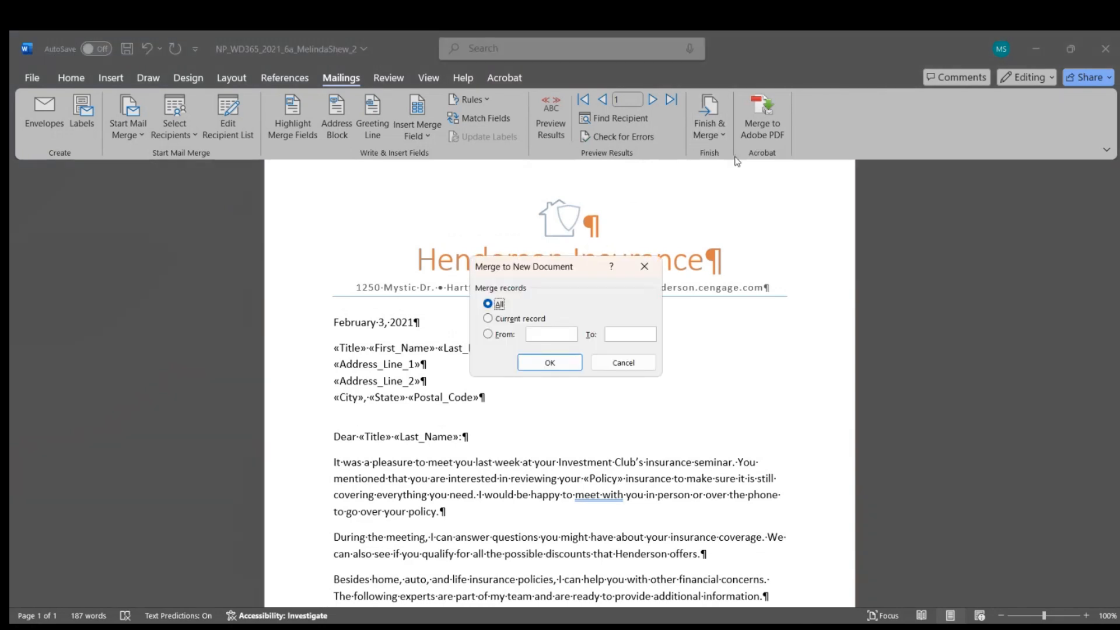
click(569, 363)
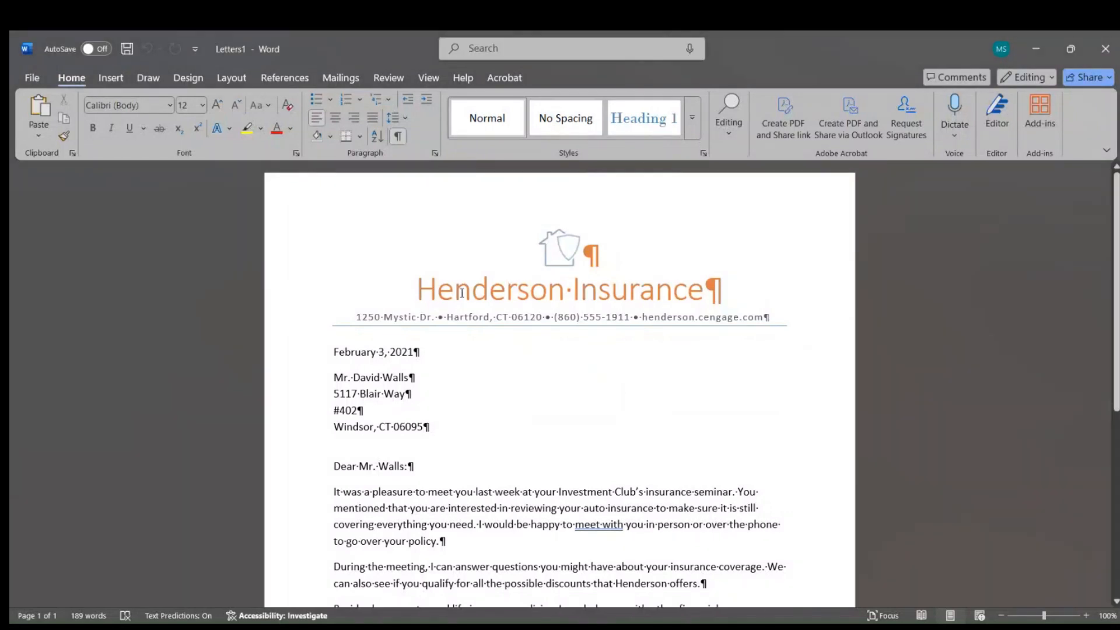
Step: Select all of the merged Letters1 letter and copy it to the clipboard
click(513, 250)
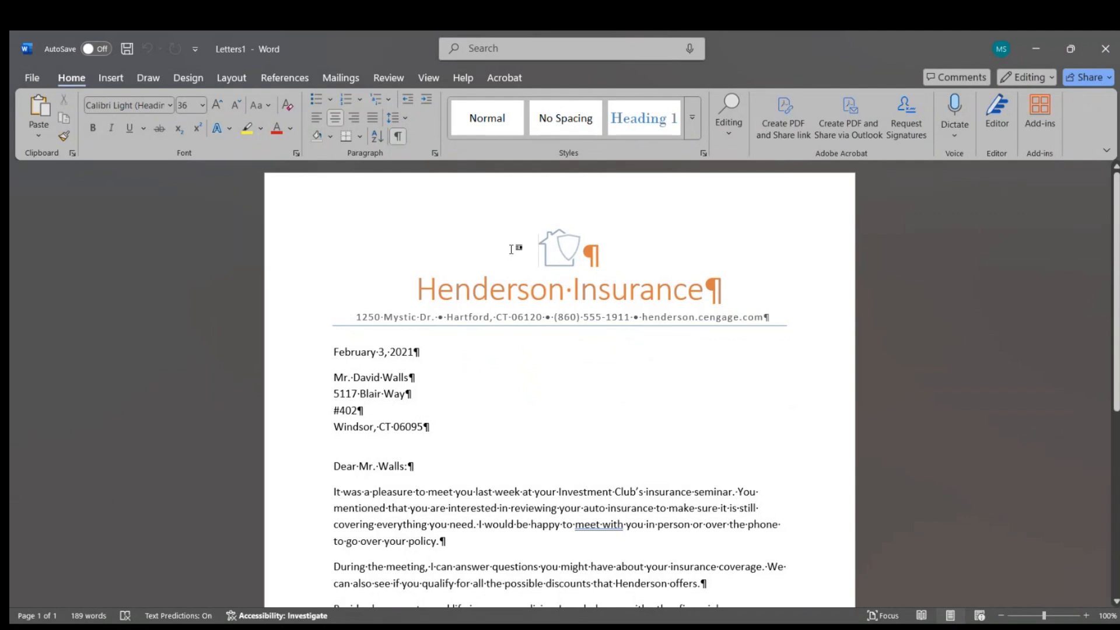
key(ctrl+a)
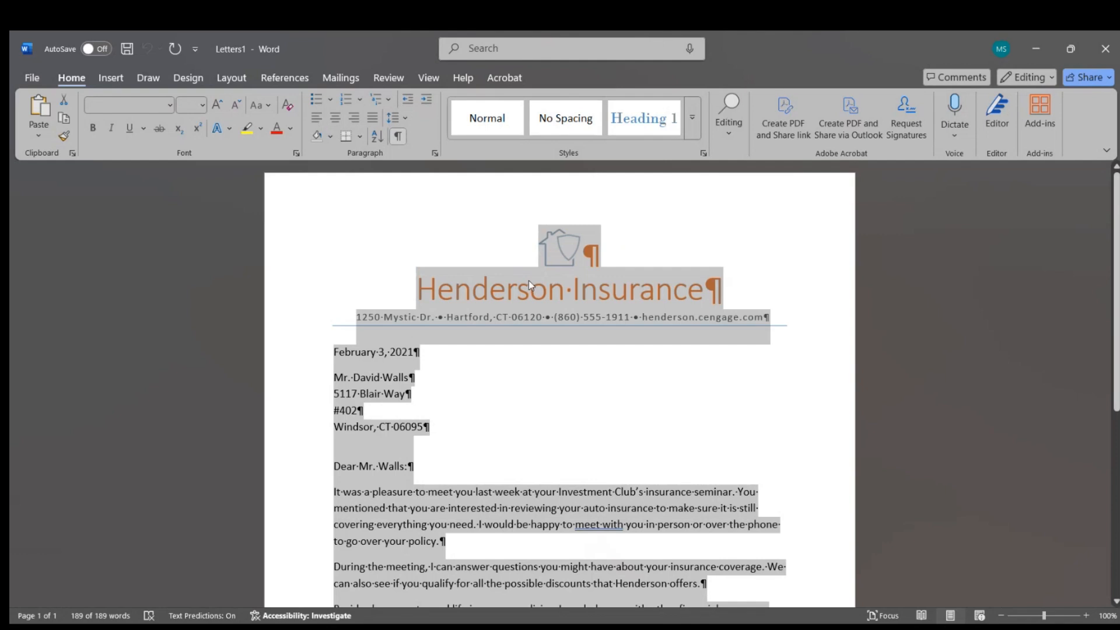
right_click(529, 281)
click(569, 352)
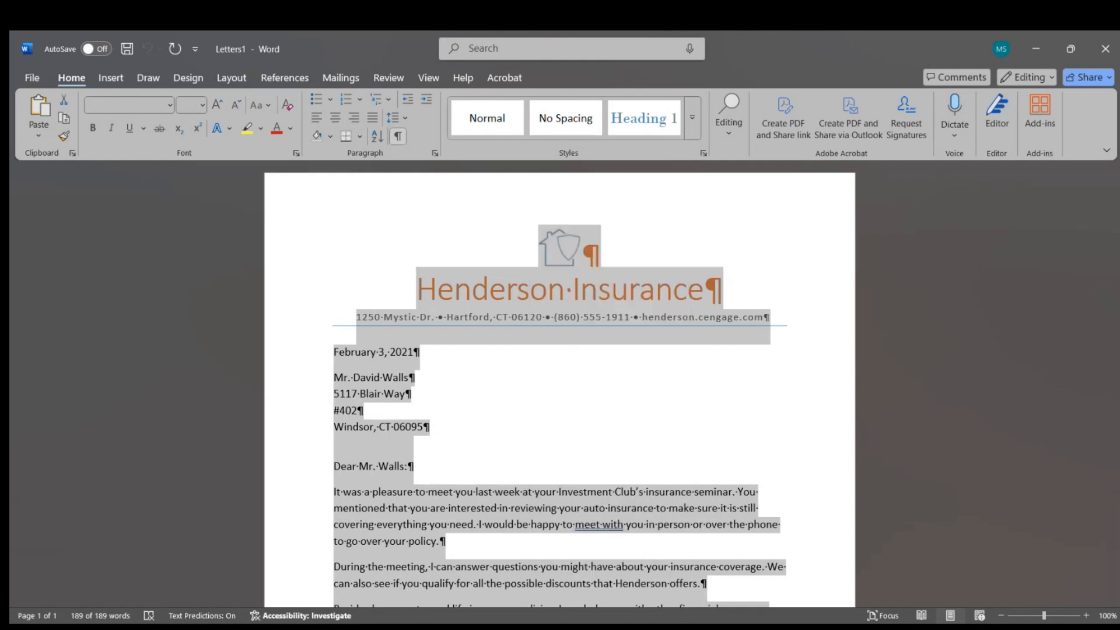
click(769, 597)
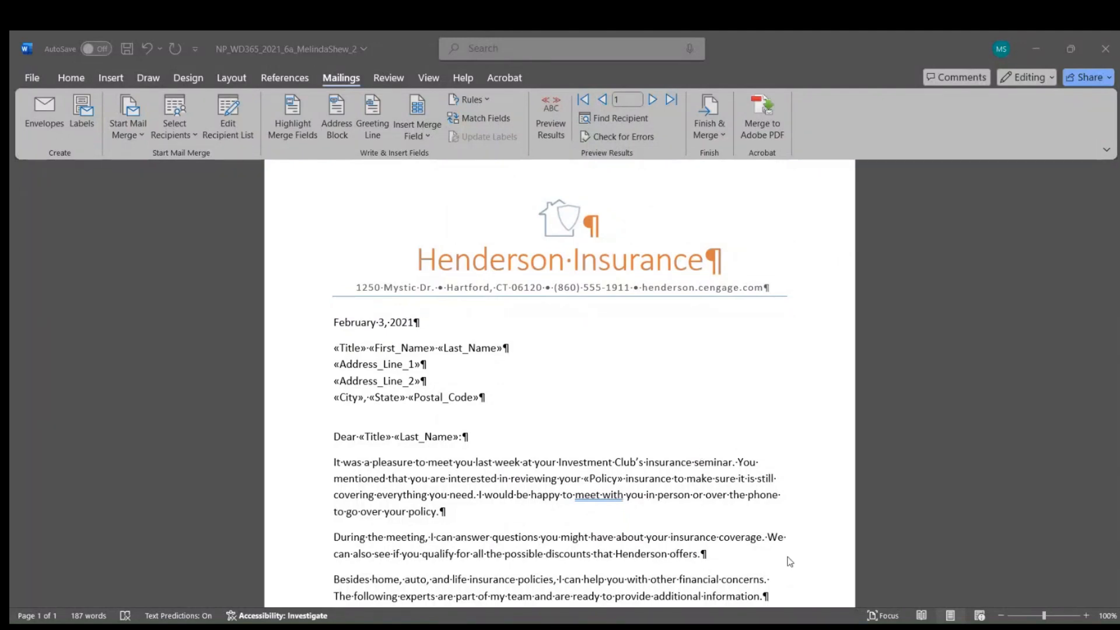
Step: Paste the merged Windsor letter after a new blank paragraph on page 2
scroll(598, 534, down, 6)
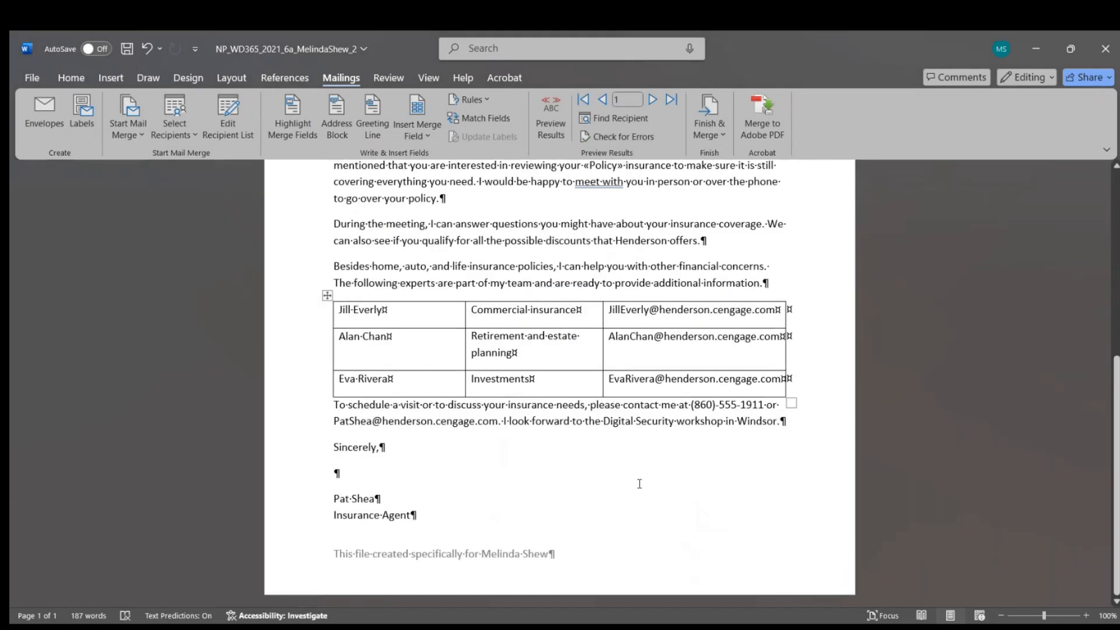
key(Return)
key(Return)
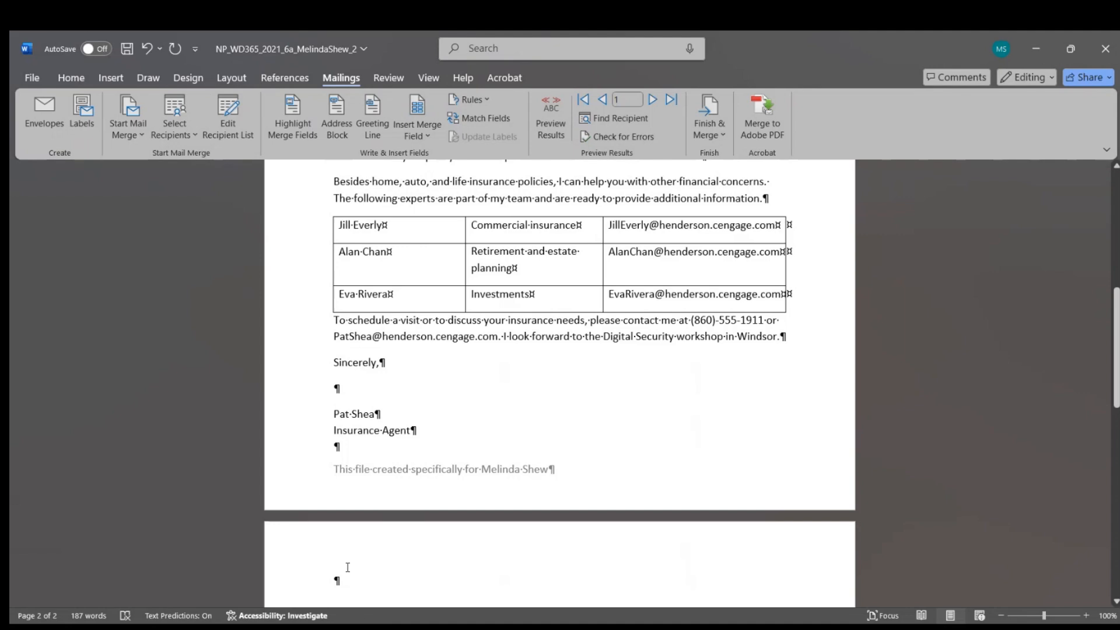
key(ctrl+v)
Step: Delete the Next Page section break after 'Insurance Agent', leaving two pages
scroll(473, 506, up, 10)
scroll(474, 507, down, 20)
scroll(493, 437, up, 3)
click(431, 348)
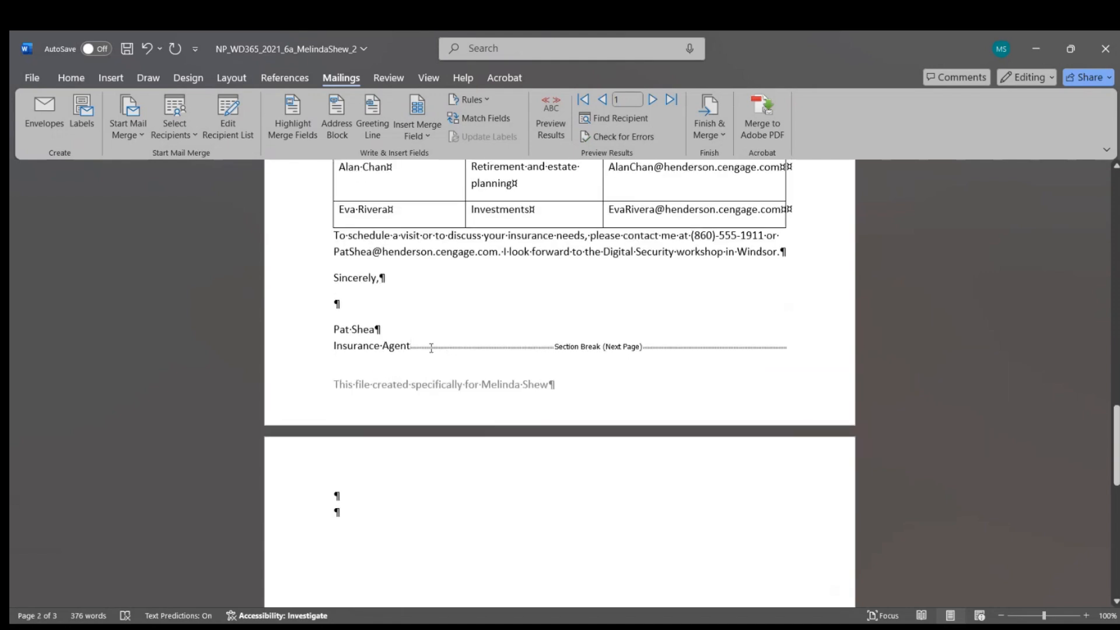
key(Delete)
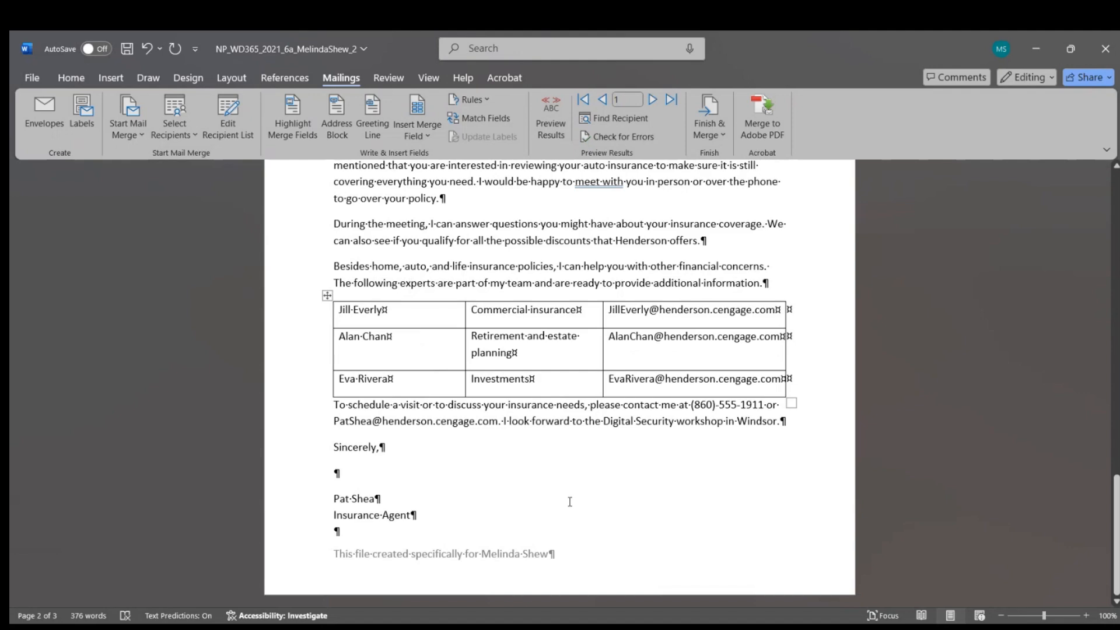
scroll(570, 502, up, 8)
scroll(569, 502, up, 3)
scroll(566, 500, down, 10)
scroll(569, 503, up, 1)
scroll(577, 443, down, 8)
scroll(583, 400, up, 7)
Step: Turn off Show/Hide ¶ formatting marks and save the two-page letter
click(66, 79)
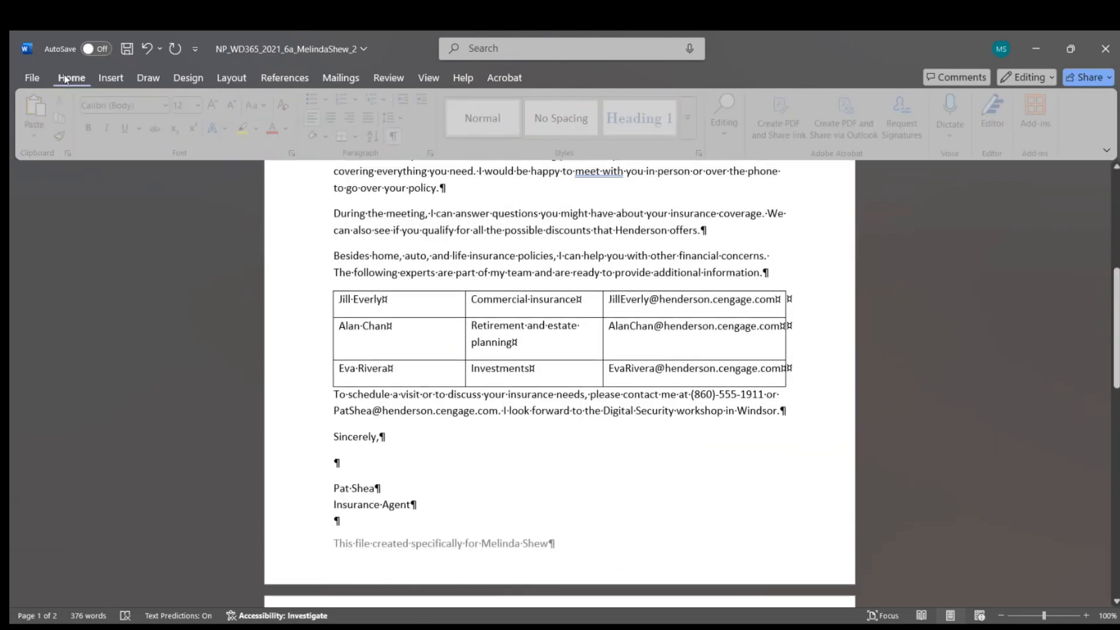
click(398, 136)
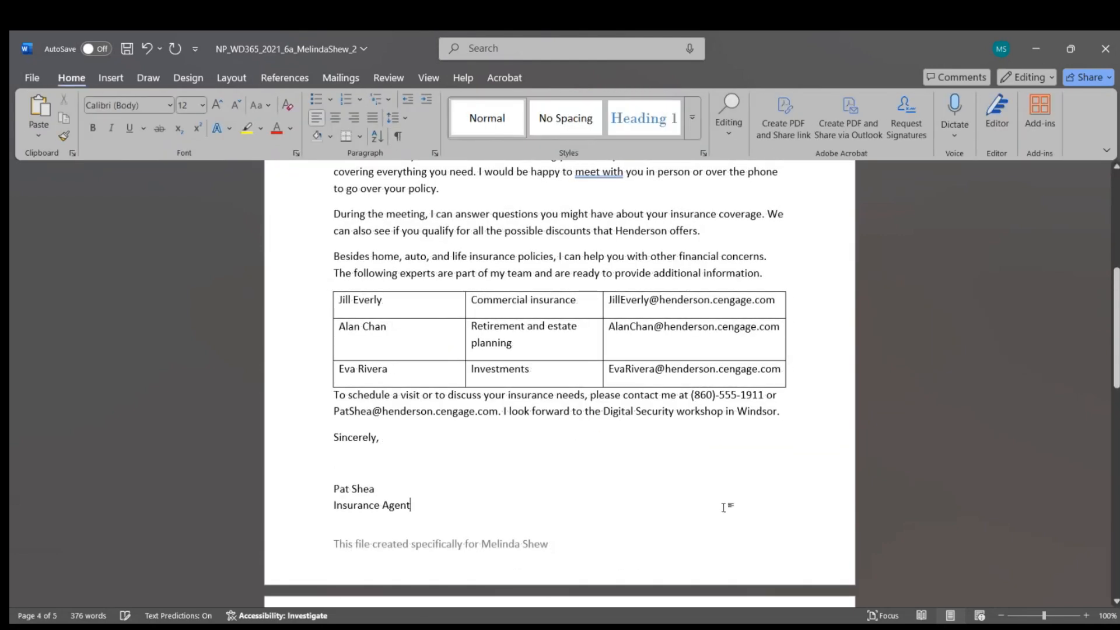
scroll(724, 507, up, 5)
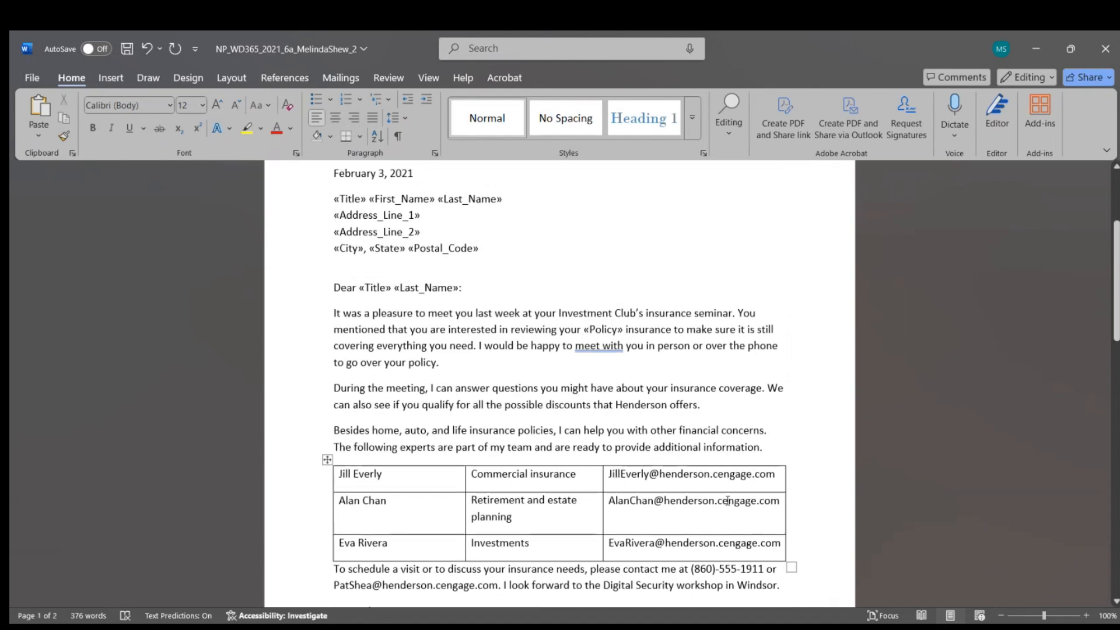
scroll(724, 502, down, 2)
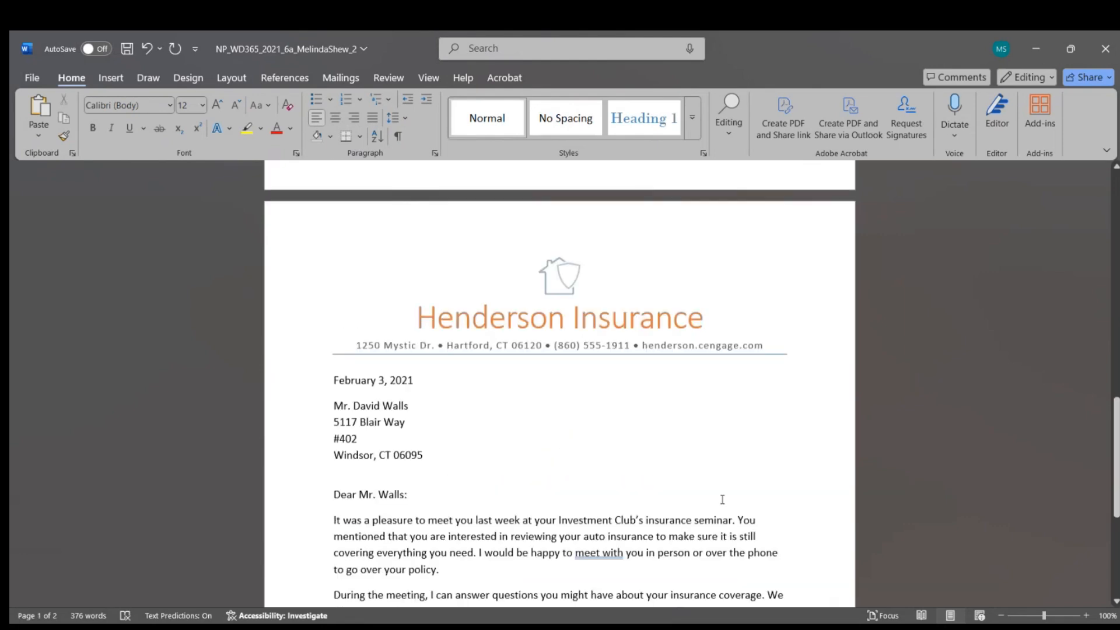
scroll(722, 500, down, 2)
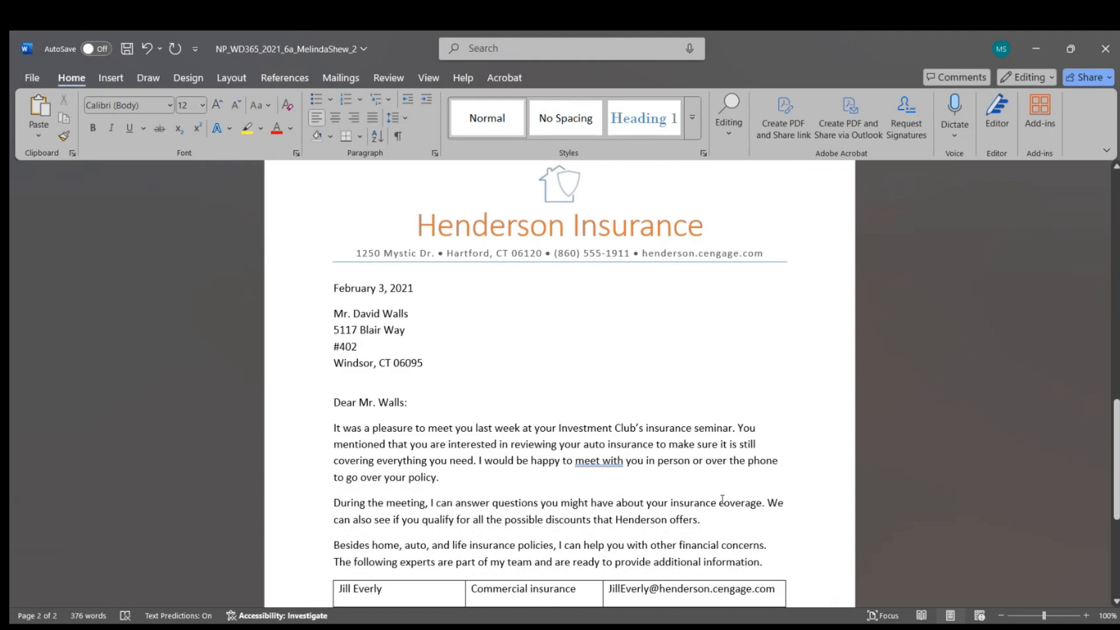
scroll(721, 505, down, 5)
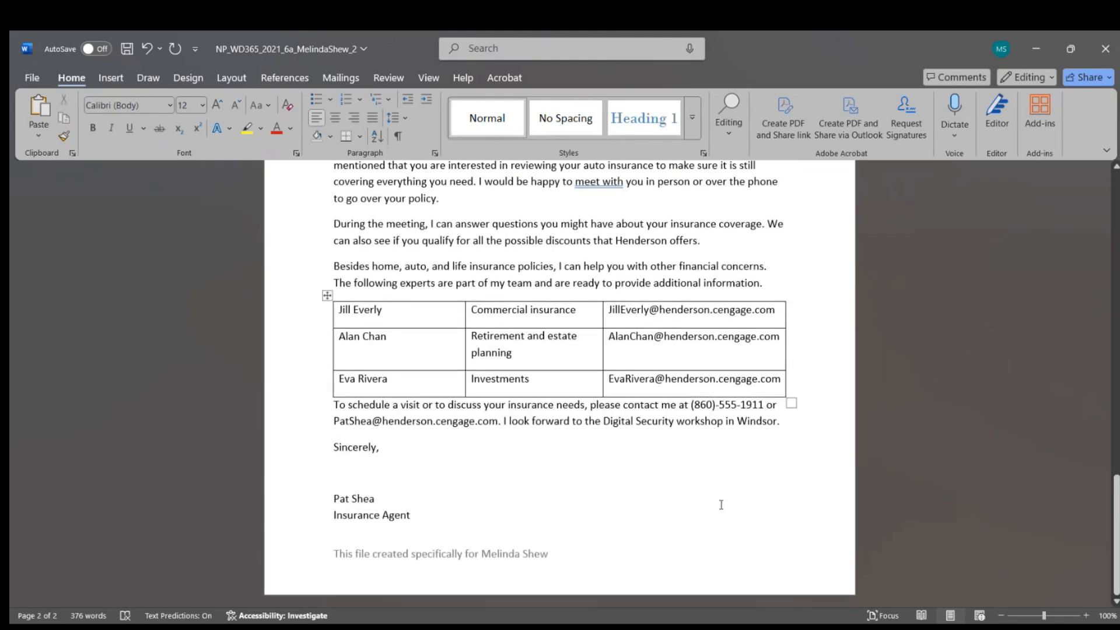
scroll(721, 505, up, 10)
scroll(715, 501, up, 7)
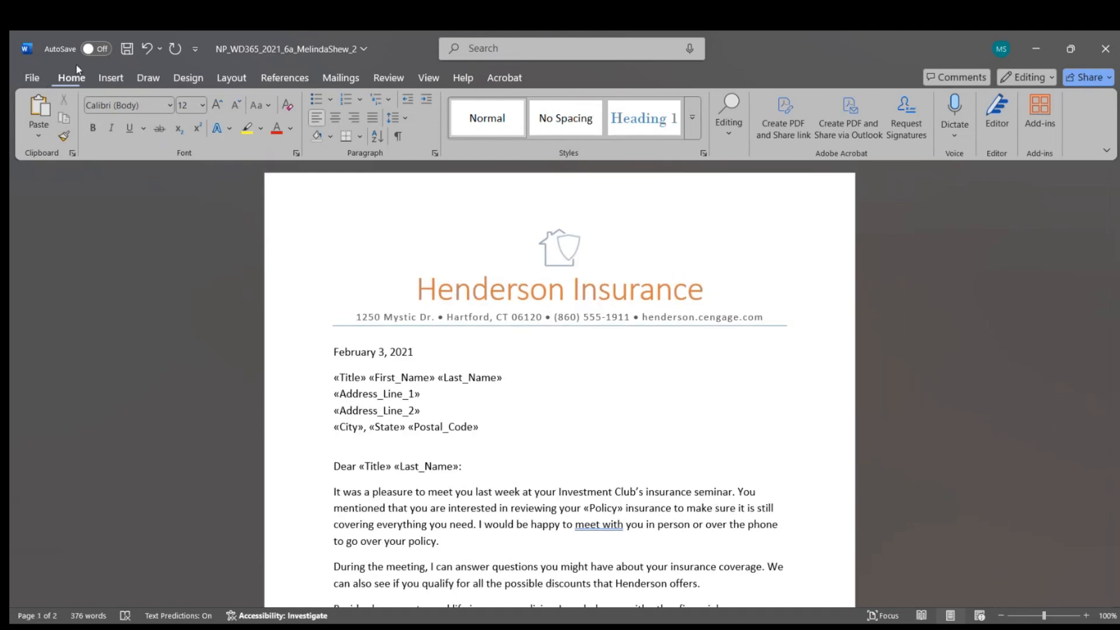
click(128, 49)
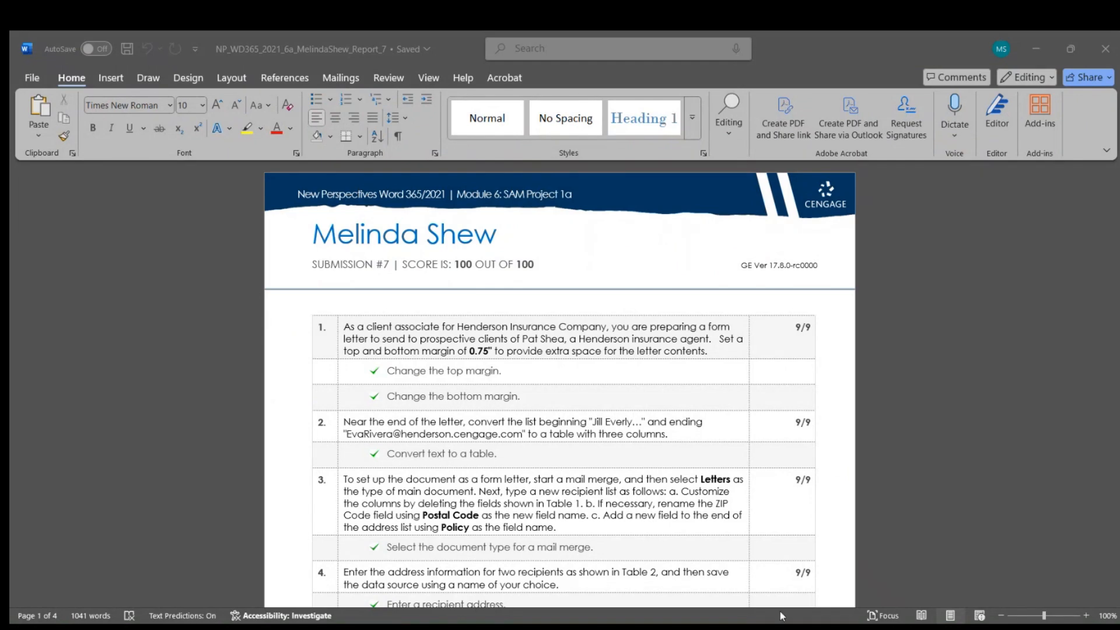
scroll(597, 394, down, 3)
scroll(597, 395, down, 6)
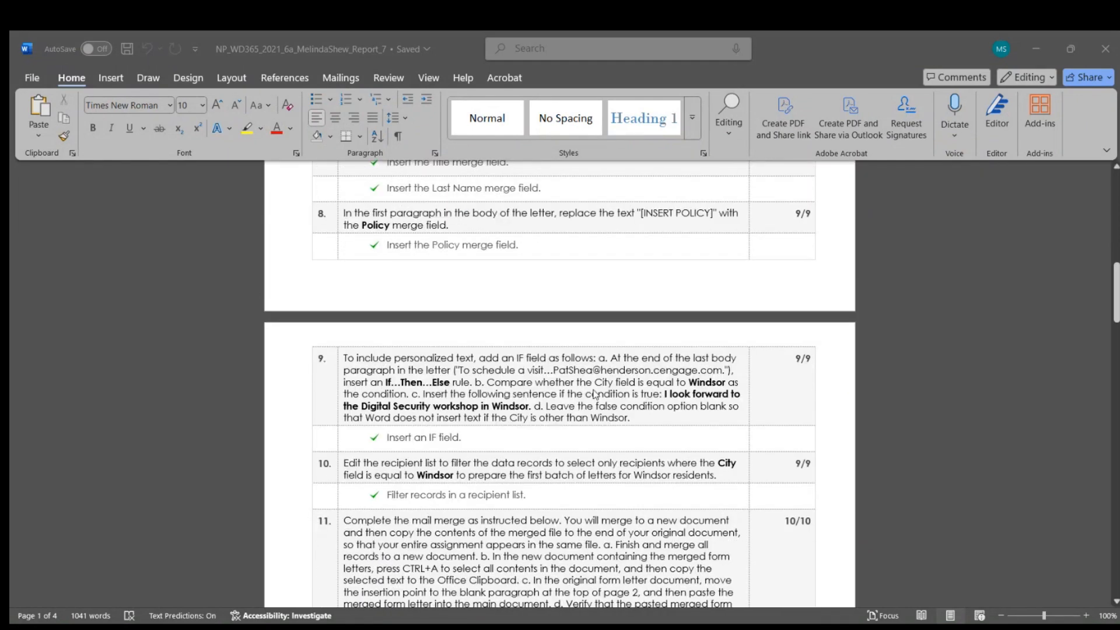
scroll(595, 394, down, 3)
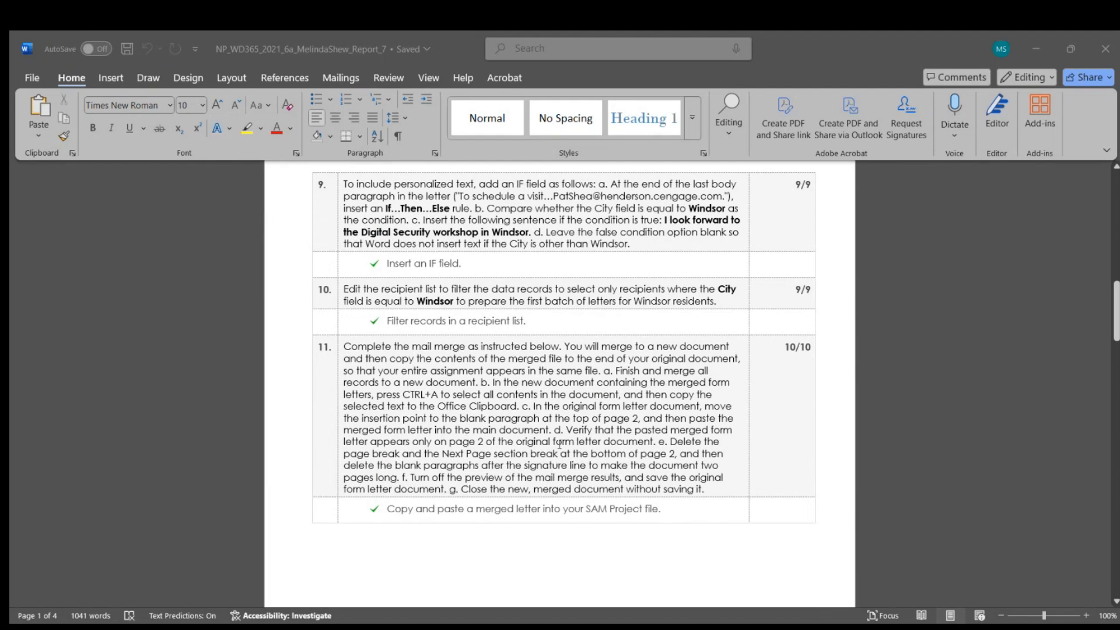